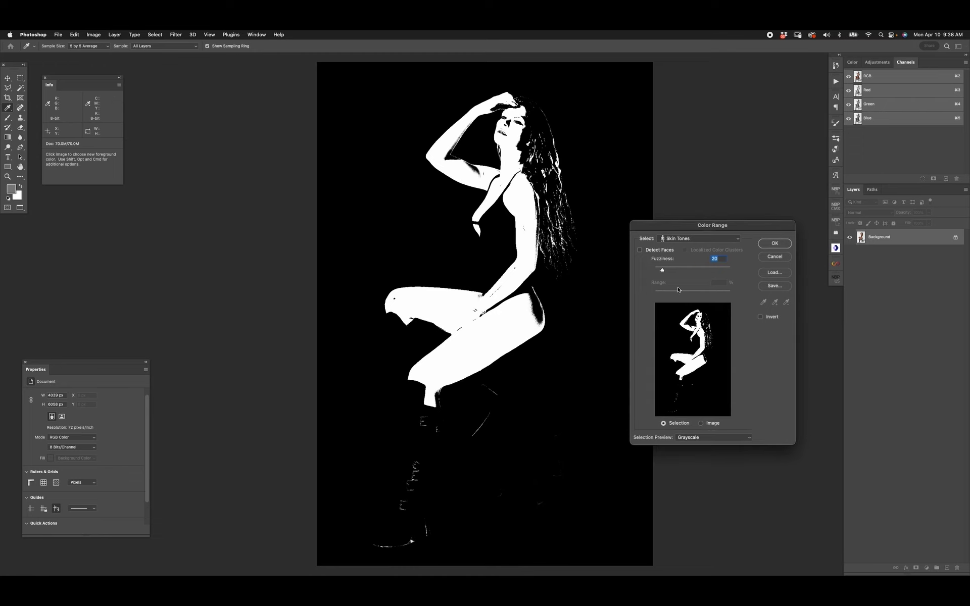
Try a Skin Tones Color Range on the stool photo, comparing Detect Faces and raising Fuzziness to 61, and cancel it
mouse_move(663, 271)
mouse_down()
mouse_move(705, 271)
mouse_move(670, 271)
mouse_up()
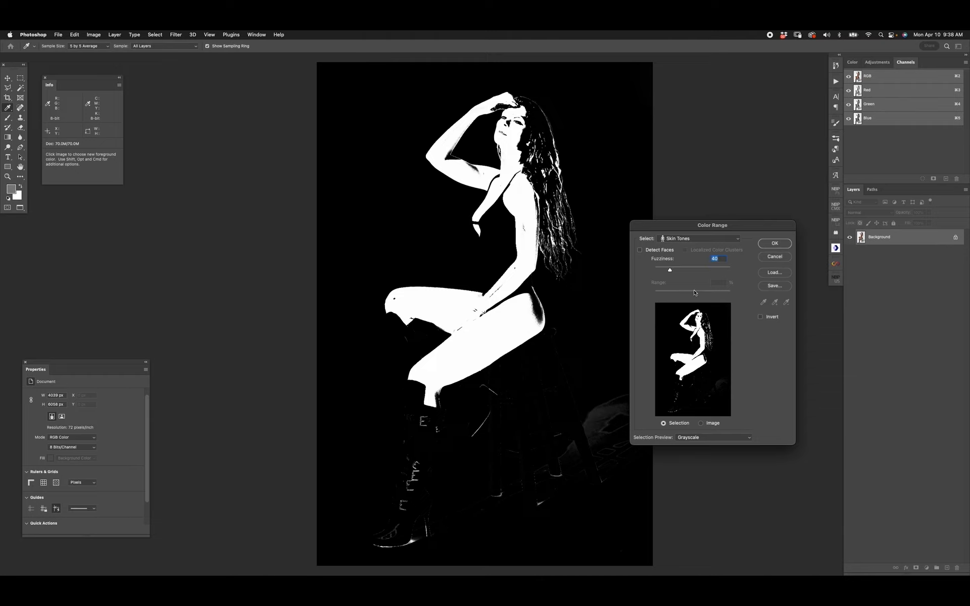
drag(670, 270, 674, 270)
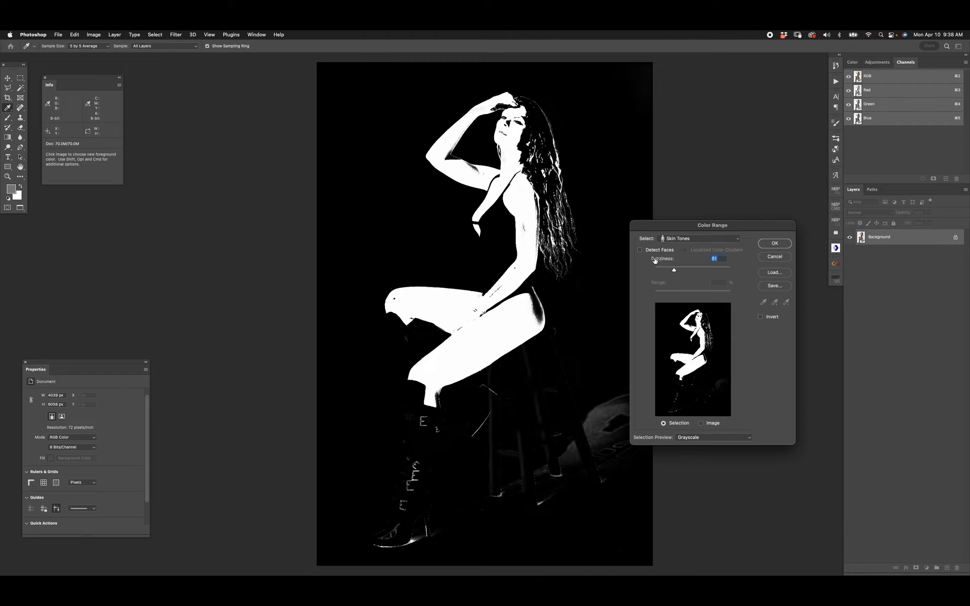
click(639, 250)
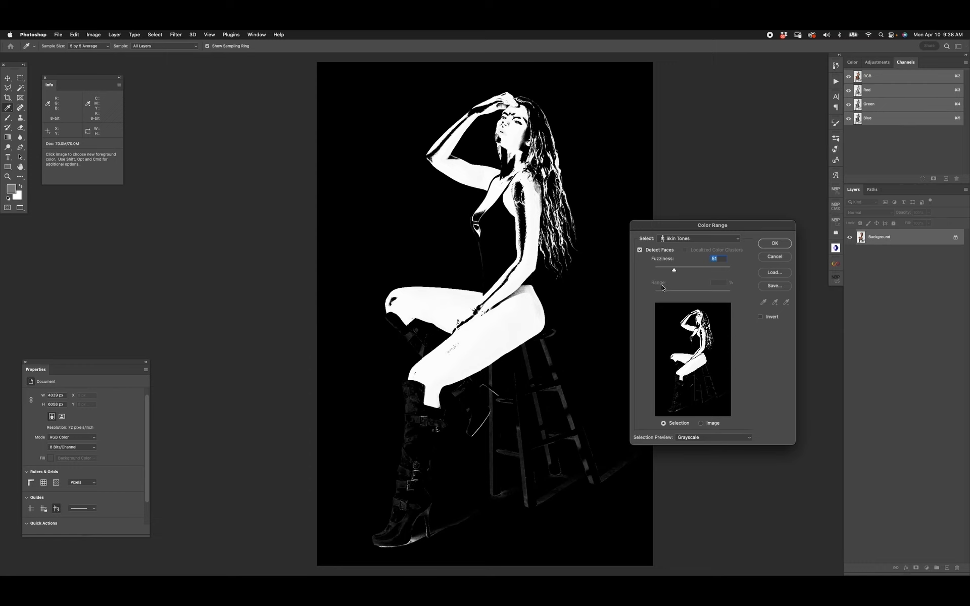
click(639, 250)
mouse_move(675, 270)
mouse_down()
mouse_move(686, 278)
mouse_move(674, 276)
mouse_up()
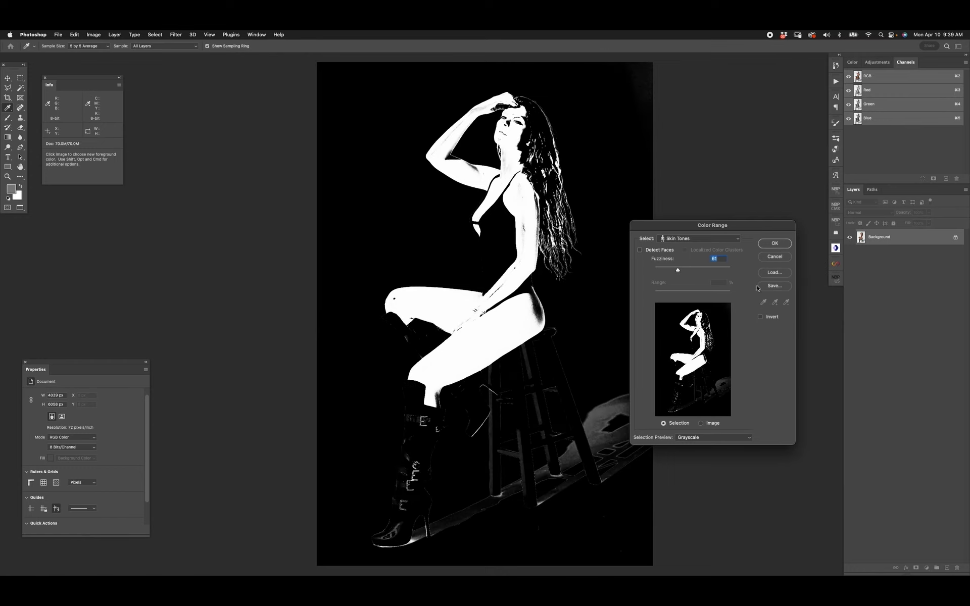
click(767, 260)
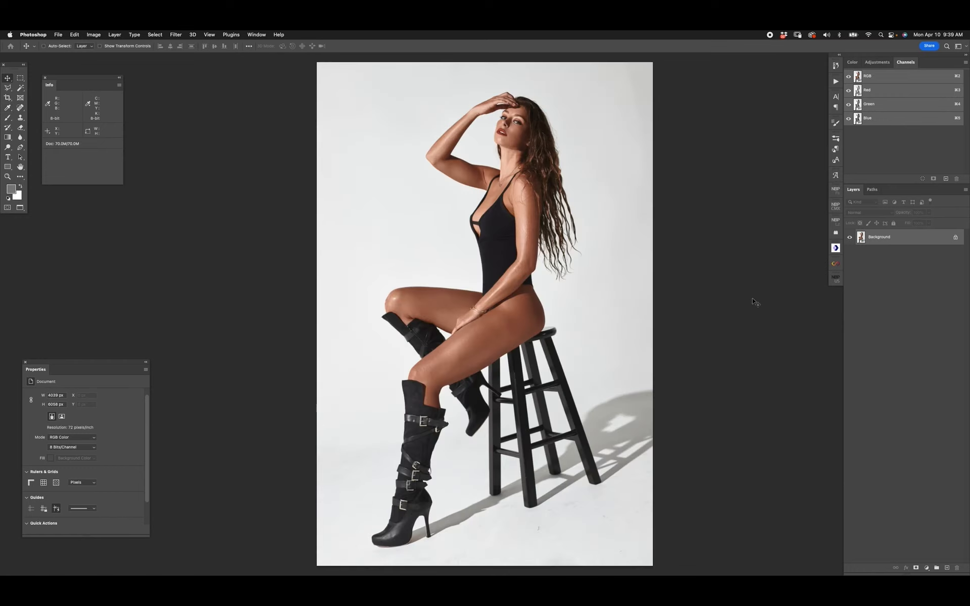
Switch to the photo of the woman leaning on the wall with light tubes and fit it in full-screen view
key(f)
key(f)
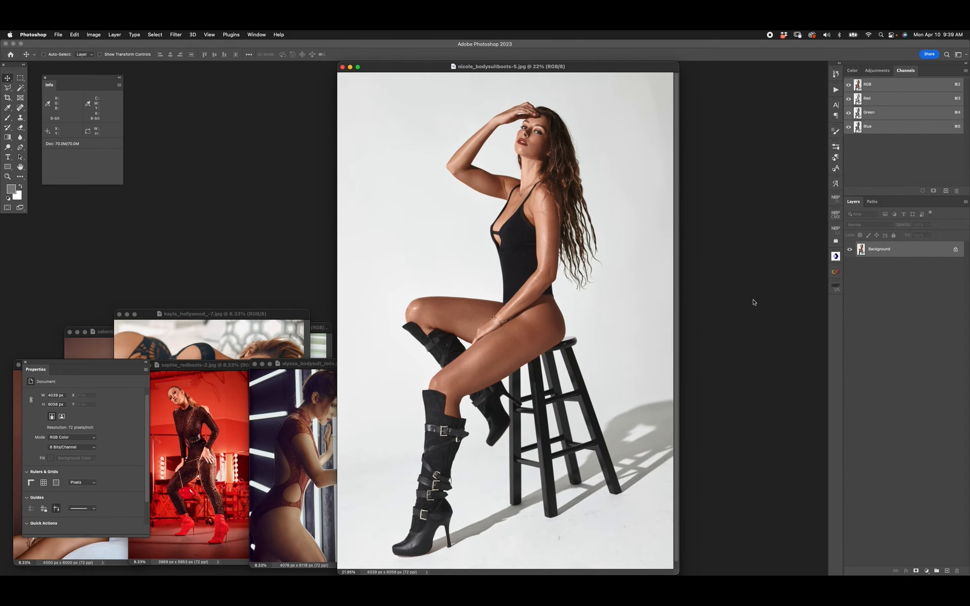
click(265, 409)
key(f)
key(super+0)
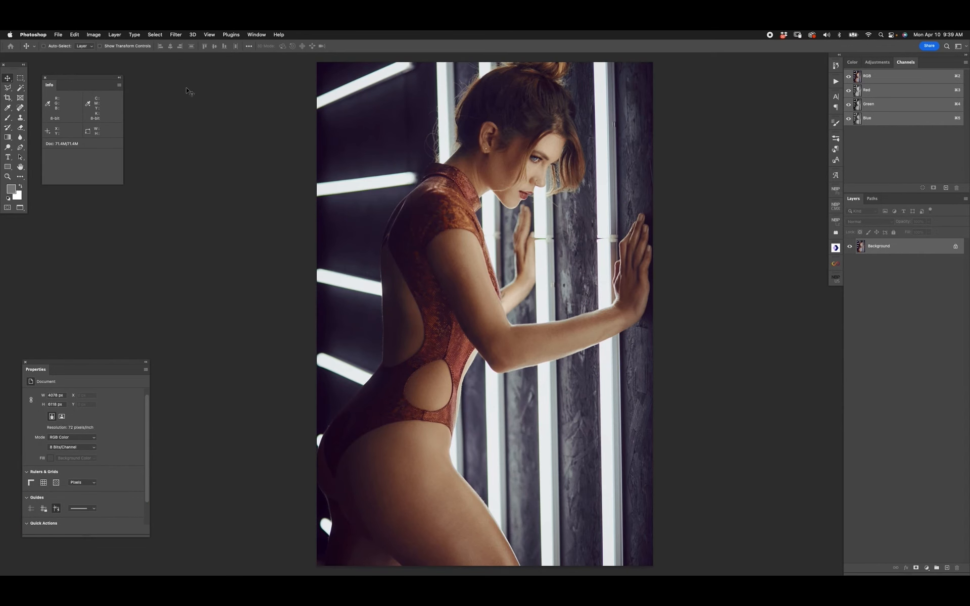
Try a Skin Tones Color Range on the light-tube photo, raising Fuzziness gradually to 162, and cancel it
click(164, 33)
click(162, 105)
drag(668, 226, 707, 217)
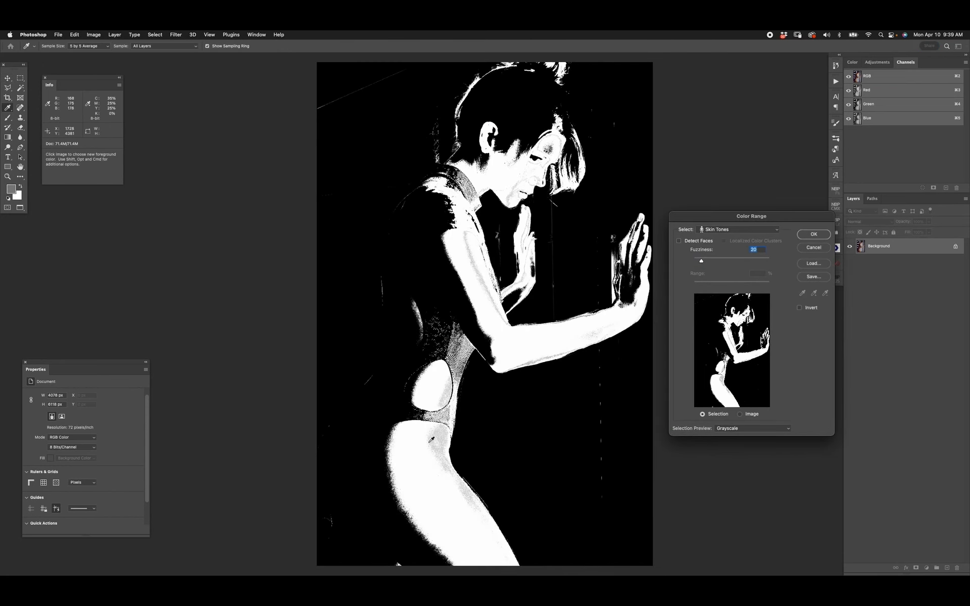
click(719, 259)
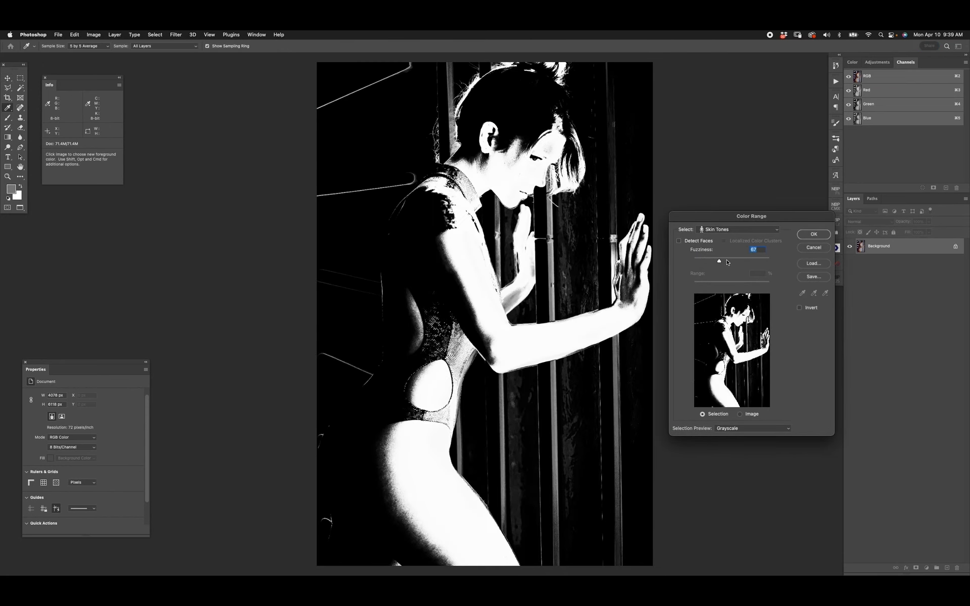
click(726, 260)
click(736, 260)
click(746, 260)
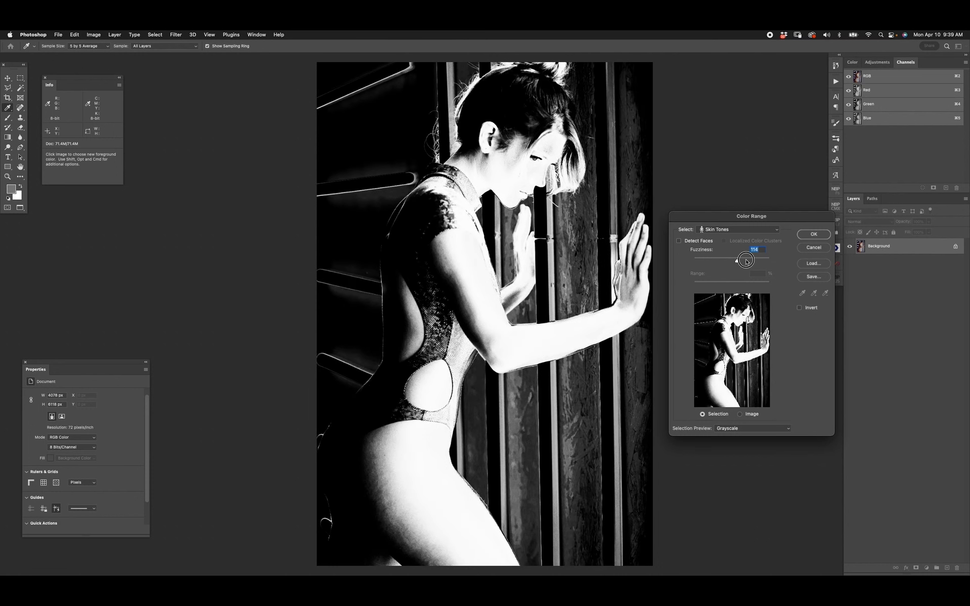
click(754, 261)
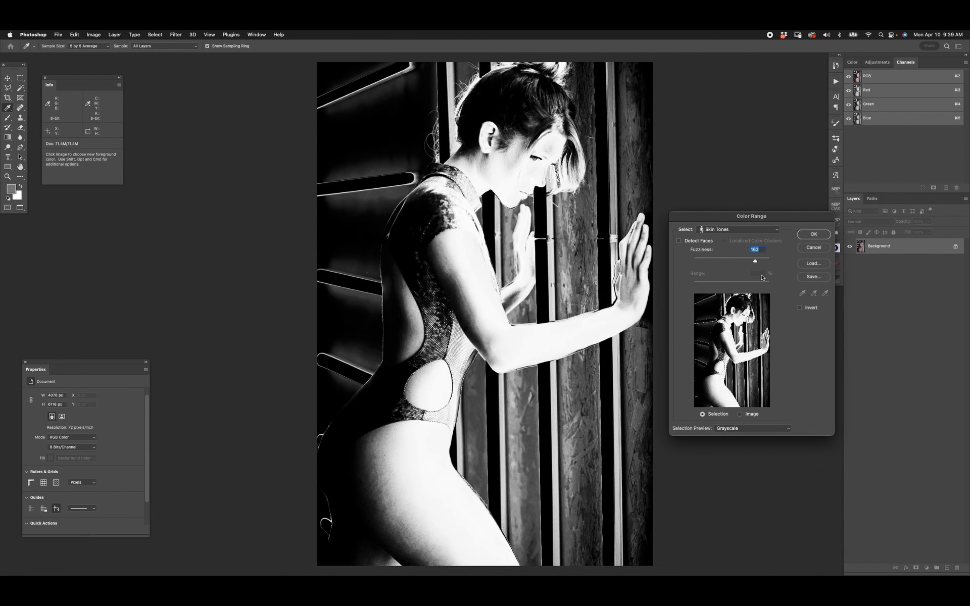
click(812, 247)
Select the subject in the light-tube photo and restrict it to skin tones with Color Range, testing Fuzziness 32 to 200
click(155, 35)
click(170, 122)
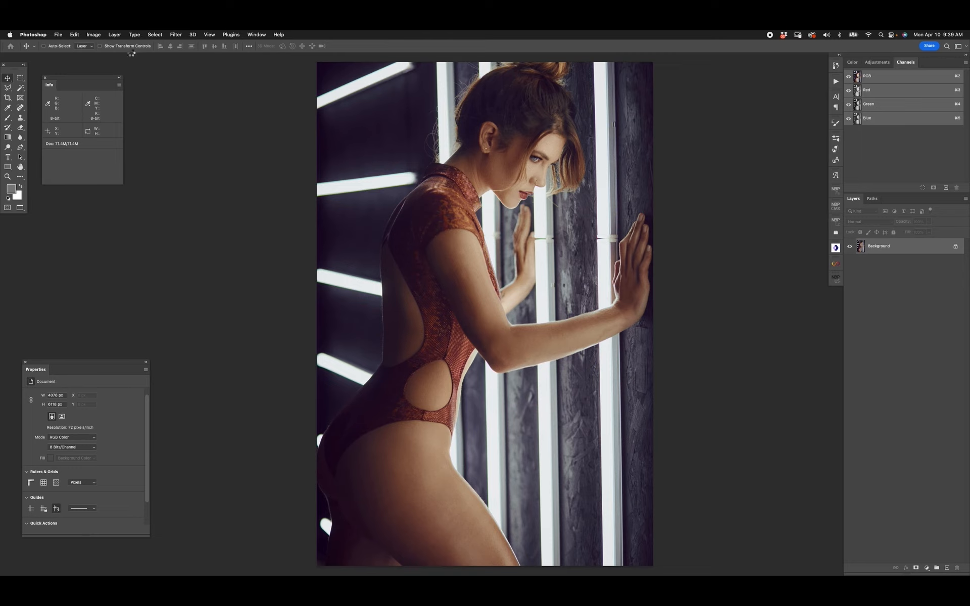
click(155, 34)
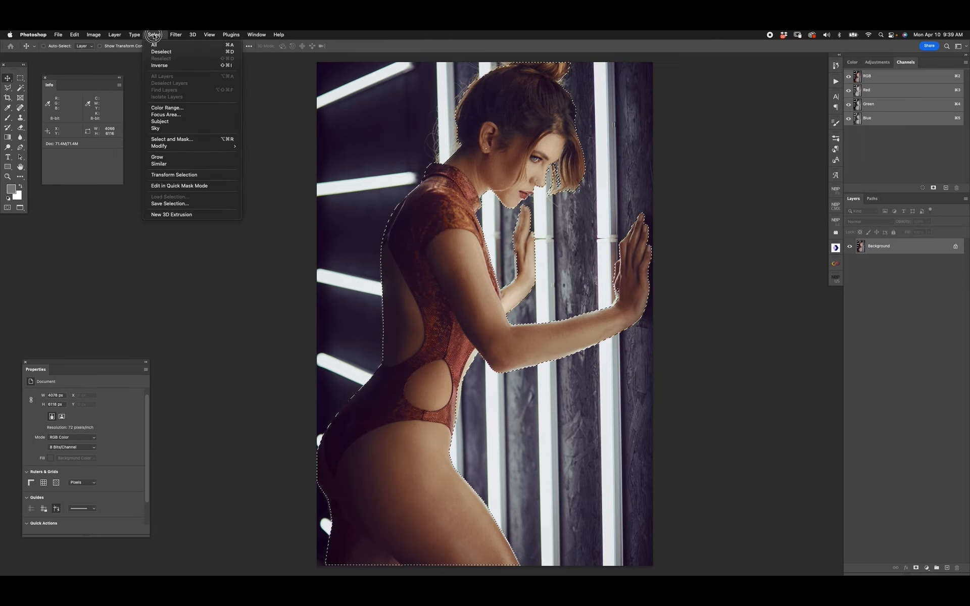
click(166, 108)
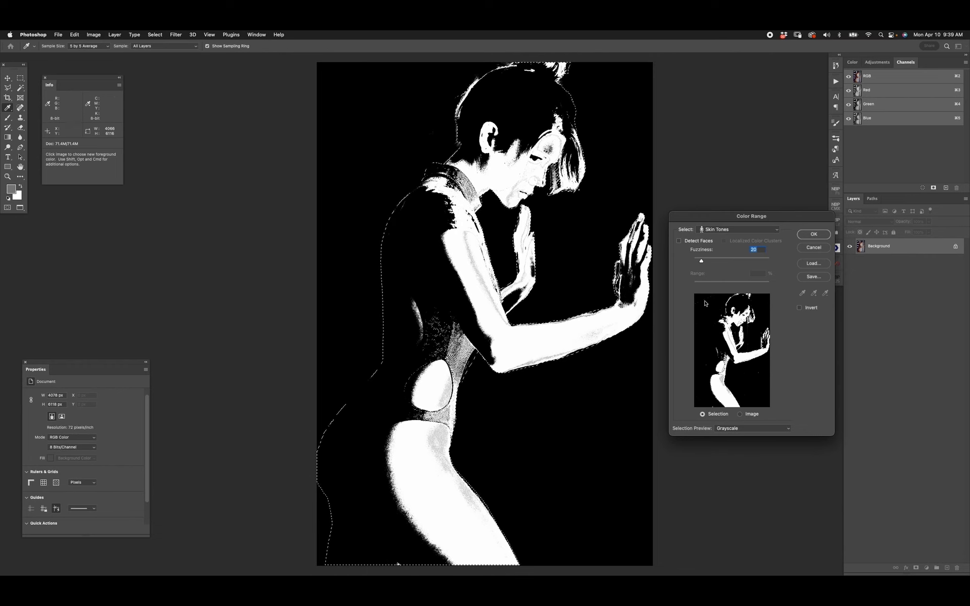
drag(739, 263, 761, 274)
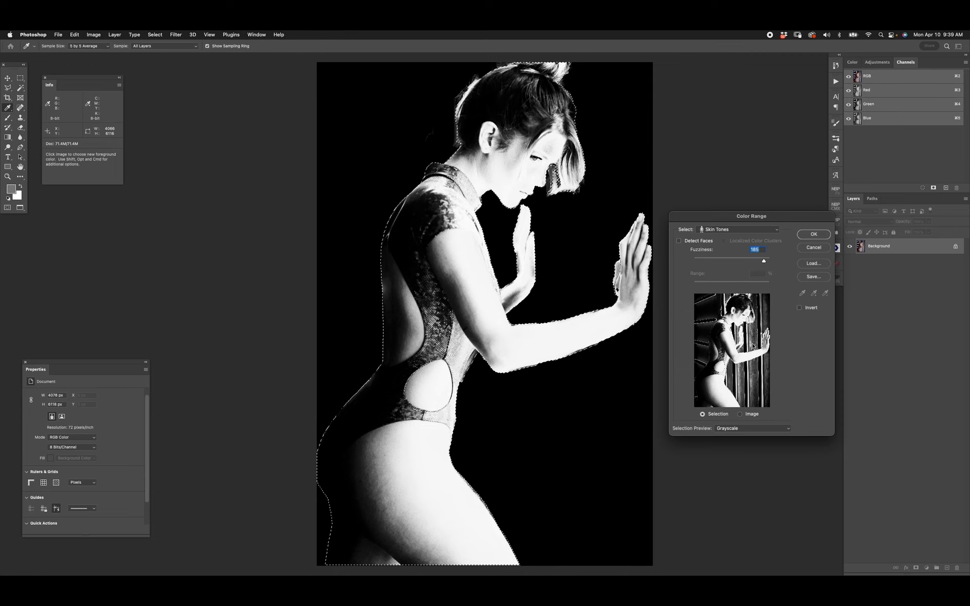
key(super)
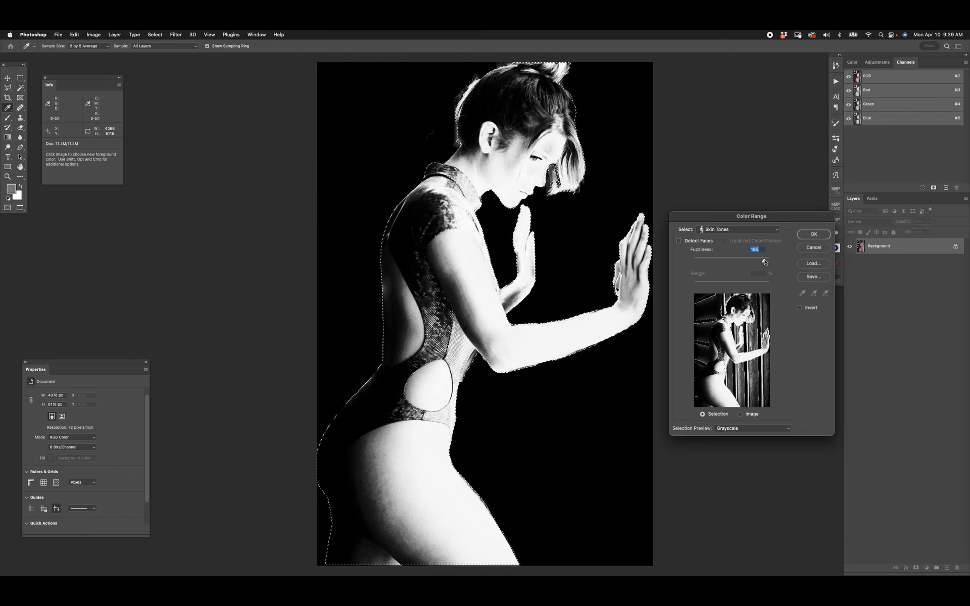
drag(763, 262, 766, 261)
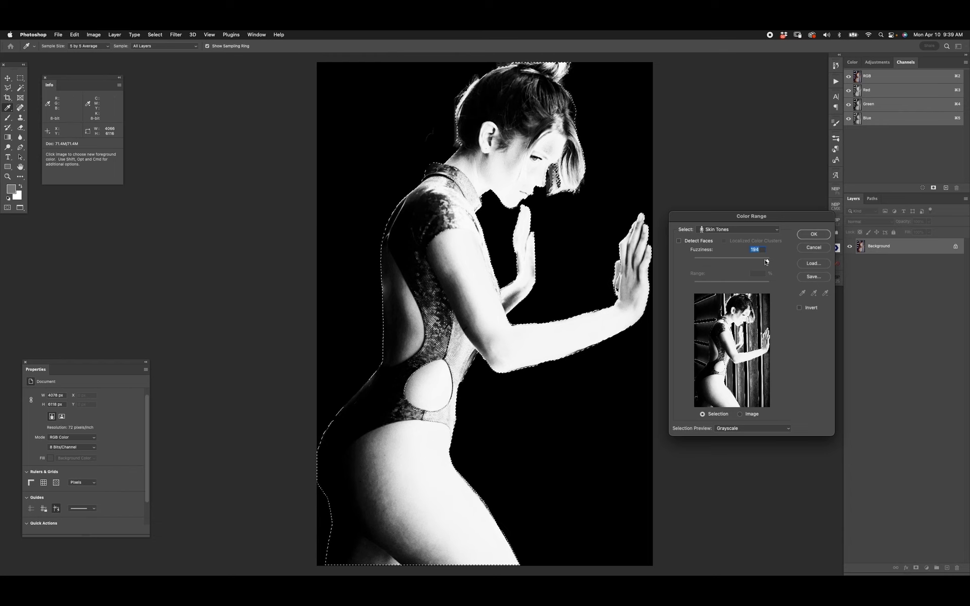
click(730, 263)
drag(729, 261, 706, 261)
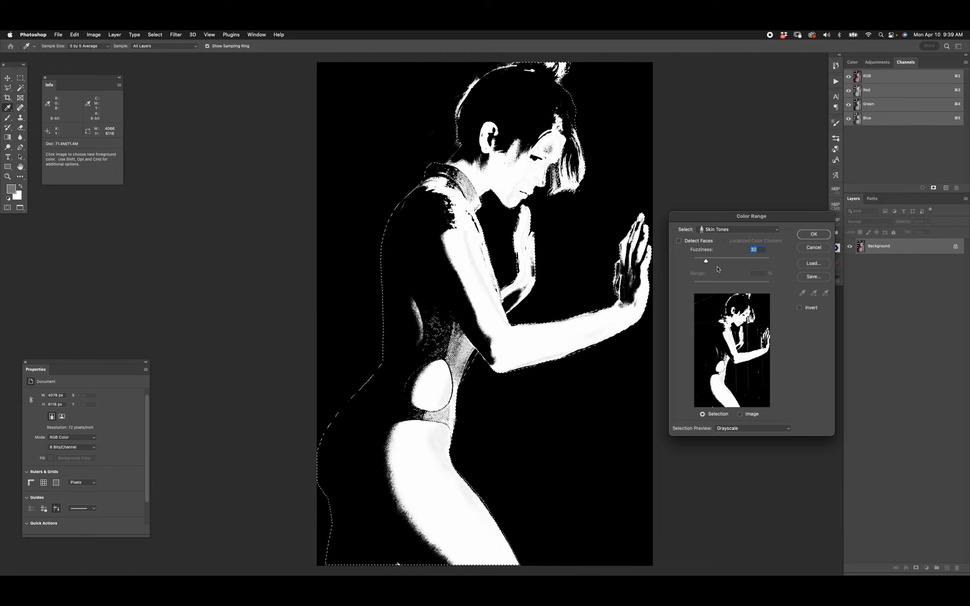
drag(706, 262, 779, 262)
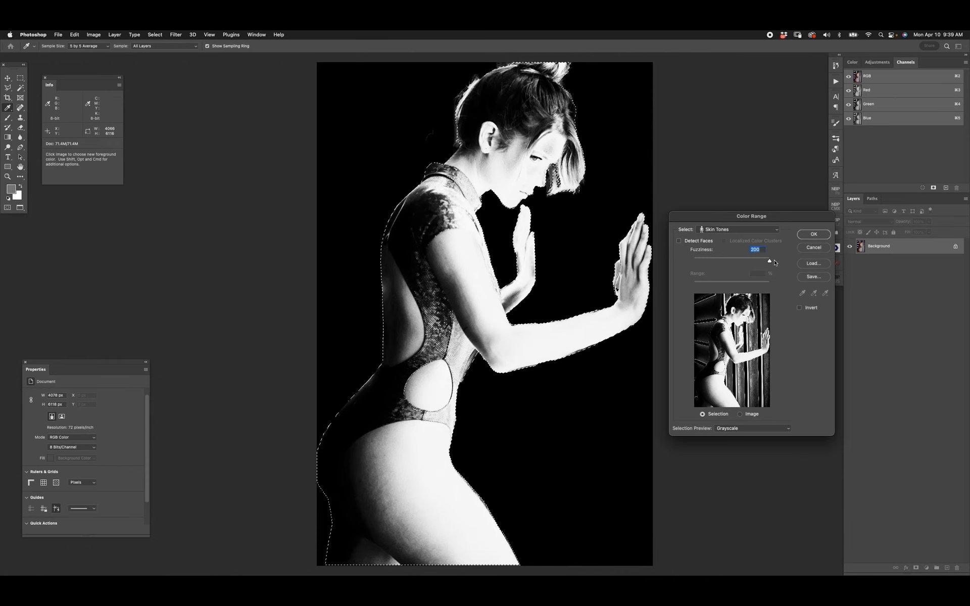
key(Return)
Clear the selection and show the red dressing-room photo in full-screen view
key(super+d)
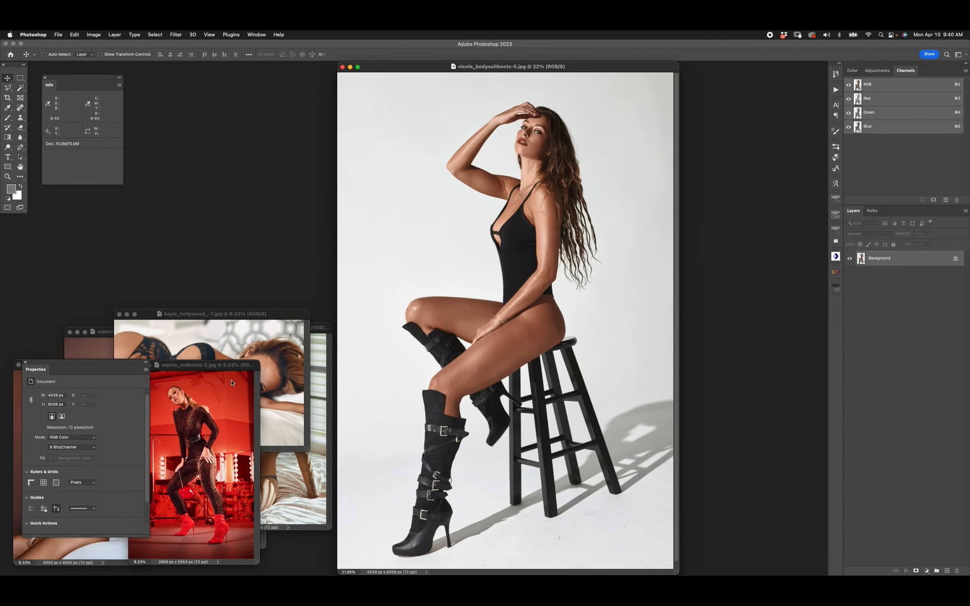
click(232, 383)
key(f)
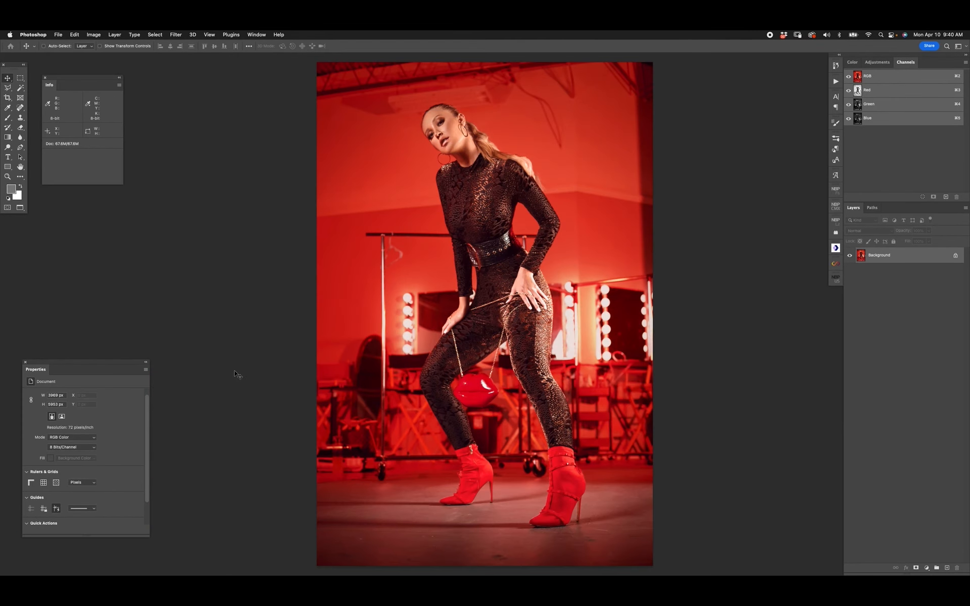
Select the subject in the red photo and try limiting it to skin tones with Color Range at Fuzziness 163
click(150, 35)
click(161, 120)
click(154, 35)
click(166, 112)
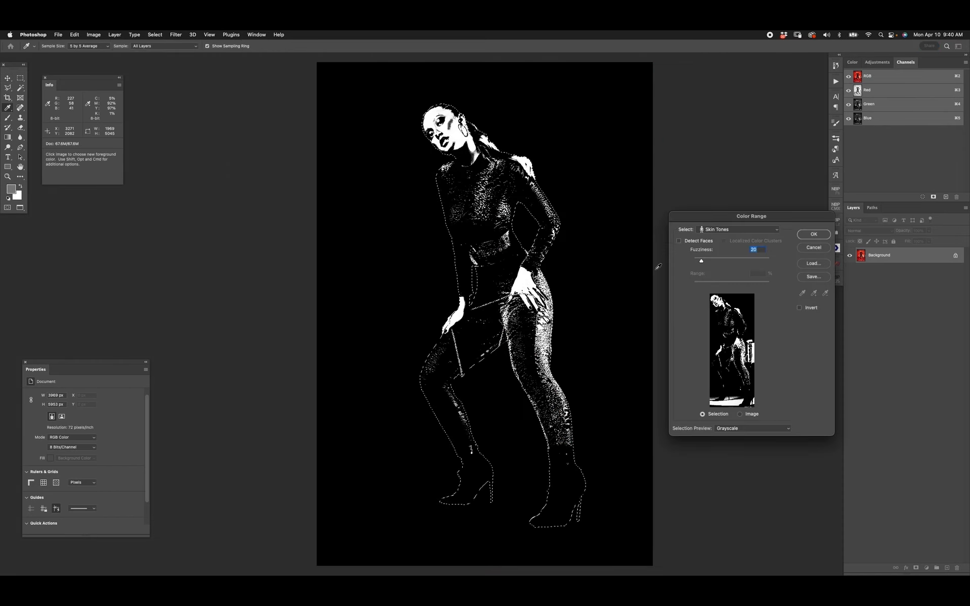
drag(702, 261, 756, 267)
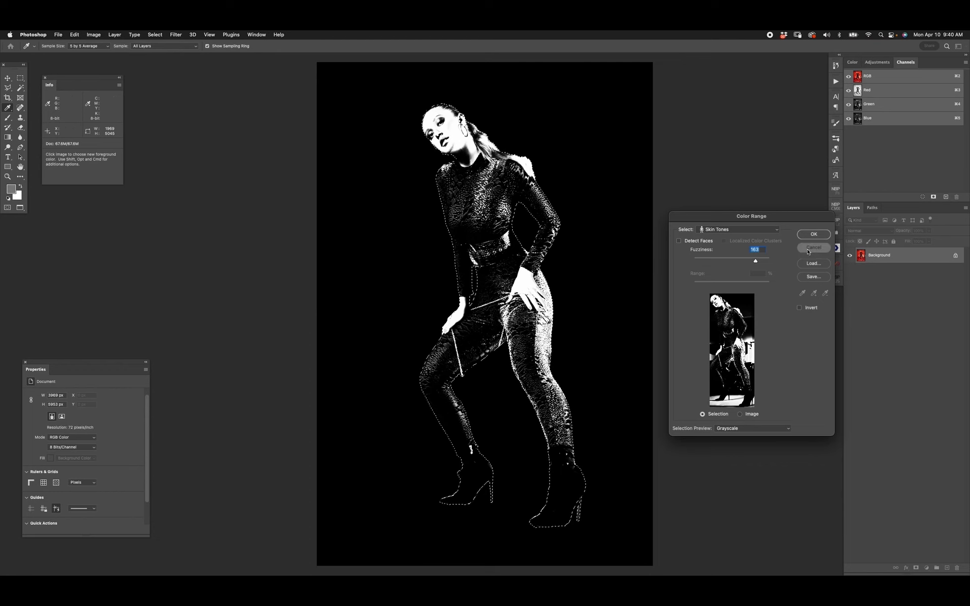
click(813, 234)
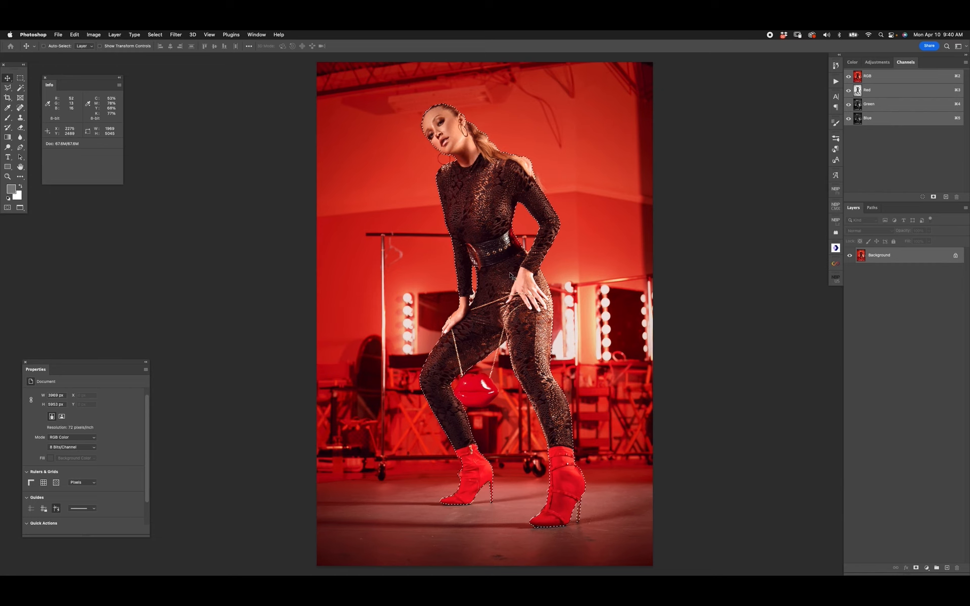
Deselect and close the red photo, and show the photo of the woman sitting on the bed in full-screen view
key(super+d)
key(super+w)
key(f)
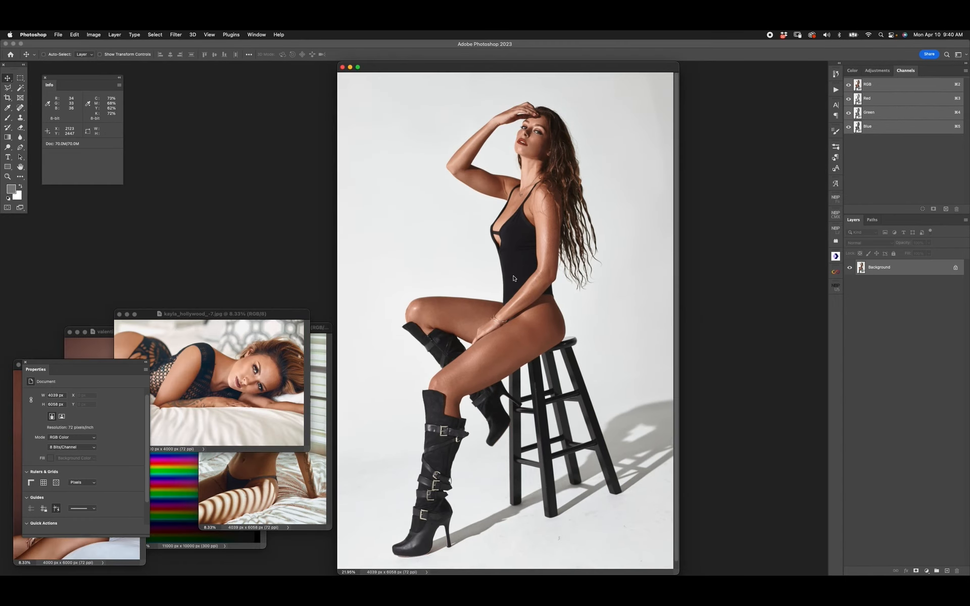
click(267, 416)
key(f)
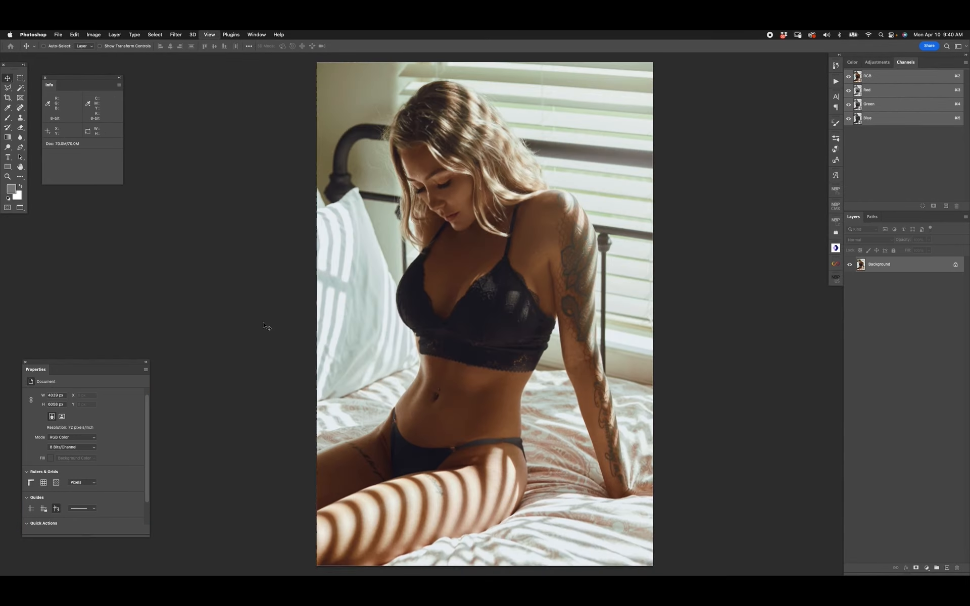
Select the subject in the bed photo, try a Skin Tones Color Range with Fuzziness about 150, and cancel it
click(152, 34)
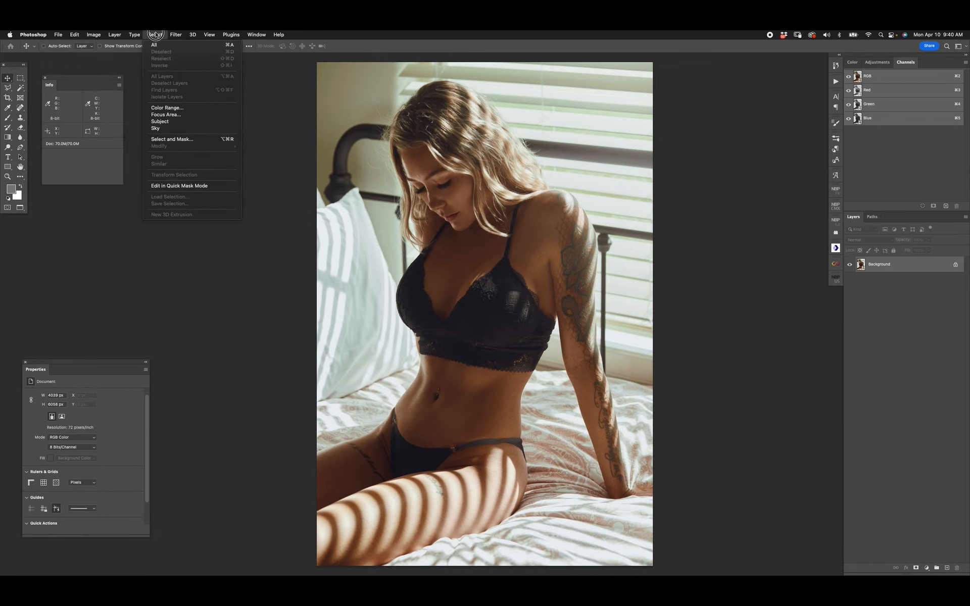
click(158, 123)
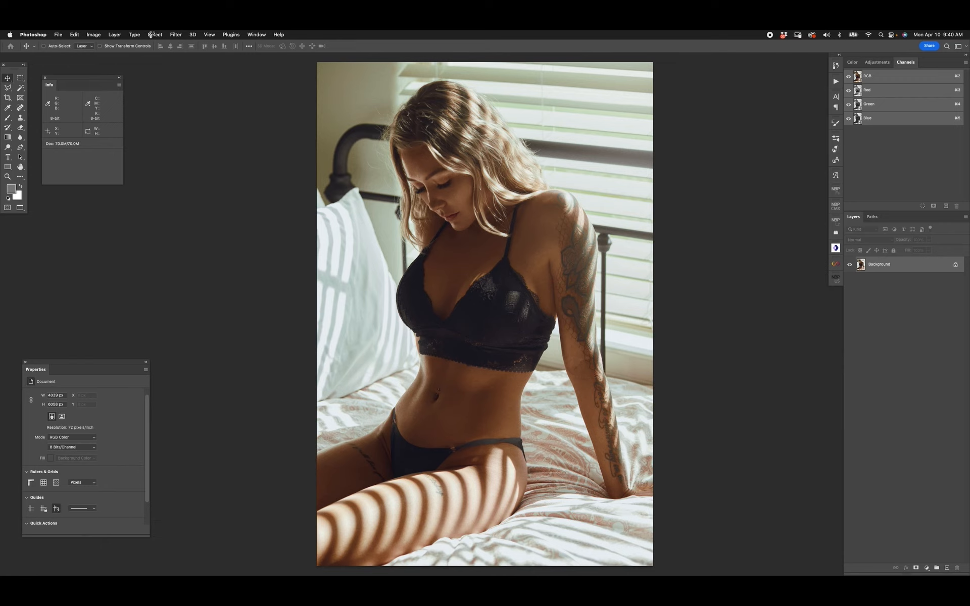
click(152, 35)
click(163, 108)
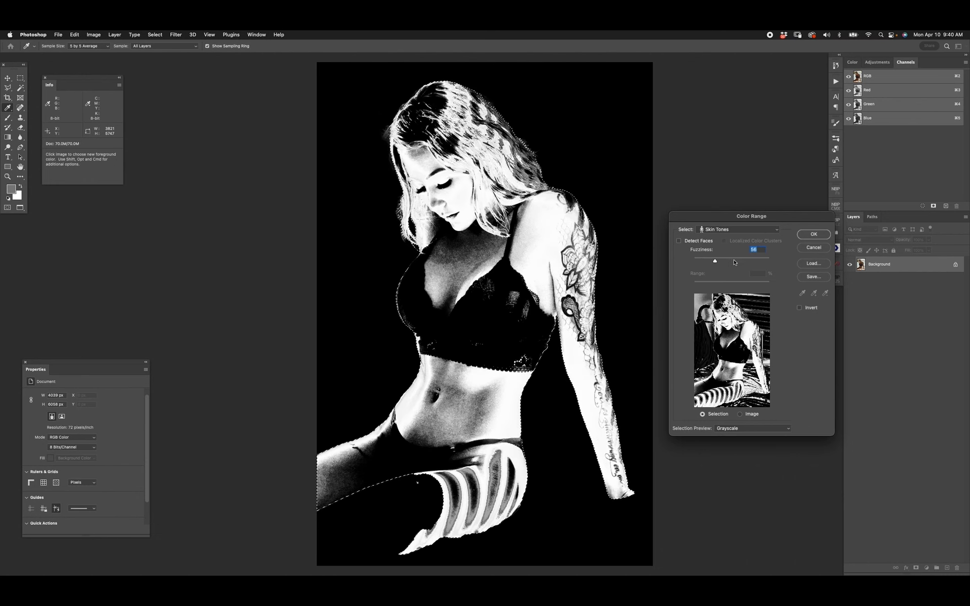
click(737, 260)
drag(738, 266, 751, 271)
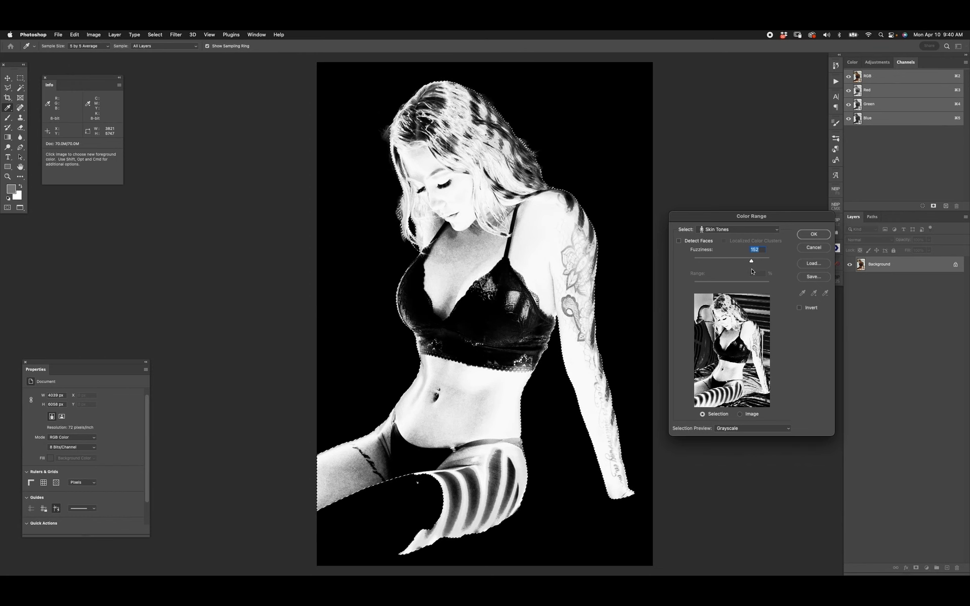
click(813, 247)
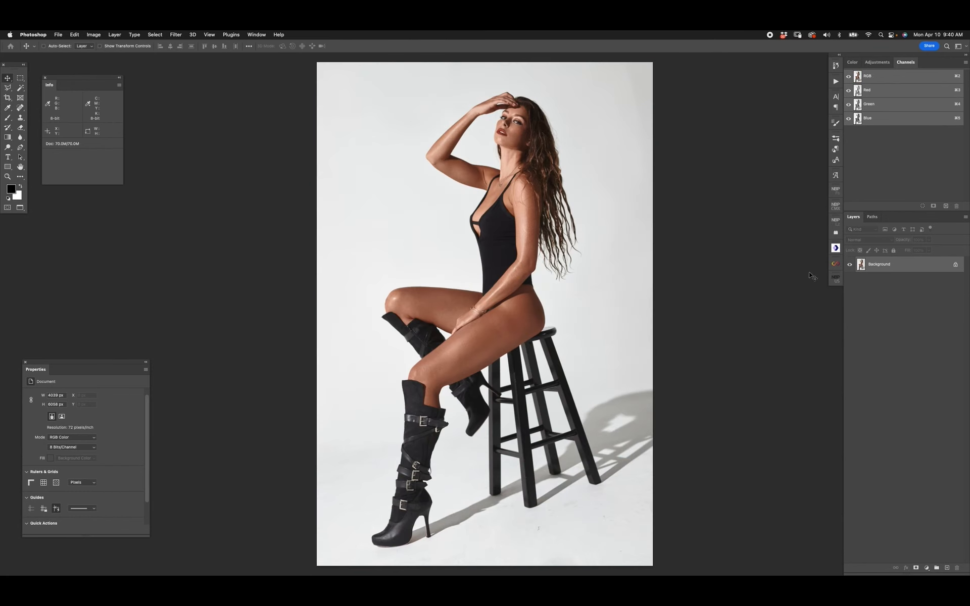
key(f)
key(f)
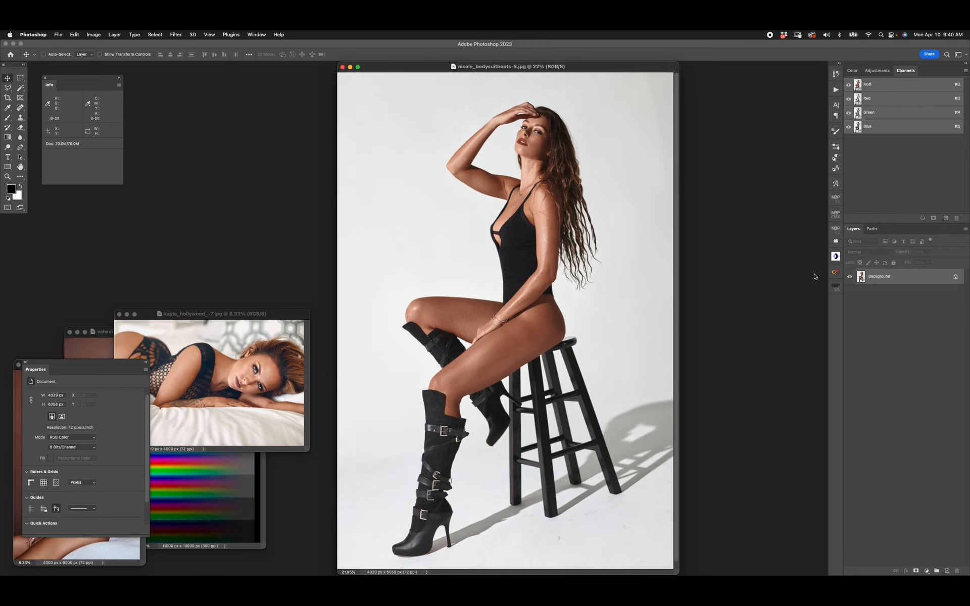
key(super+minus)
key(f)
key(super+0)
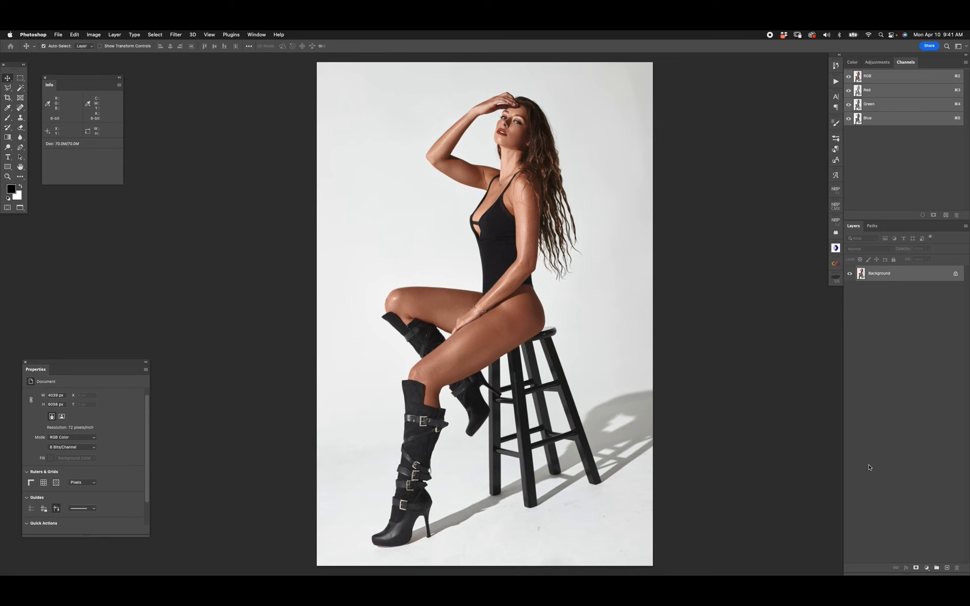
Duplicate the Background layer and fill the copy with gray using the Luminosity blending mode
key(super+j)
click(74, 34)
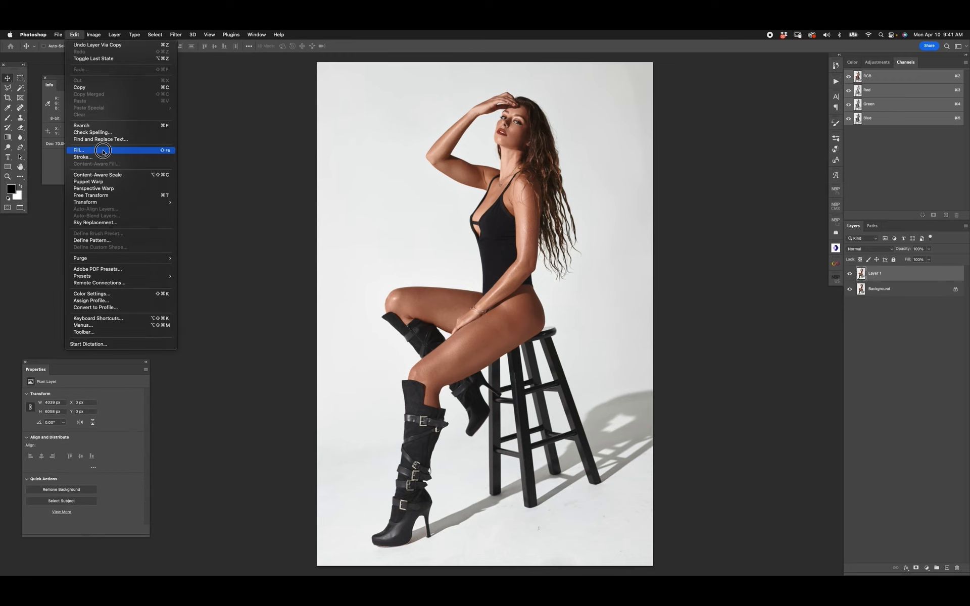
click(103, 152)
click(484, 304)
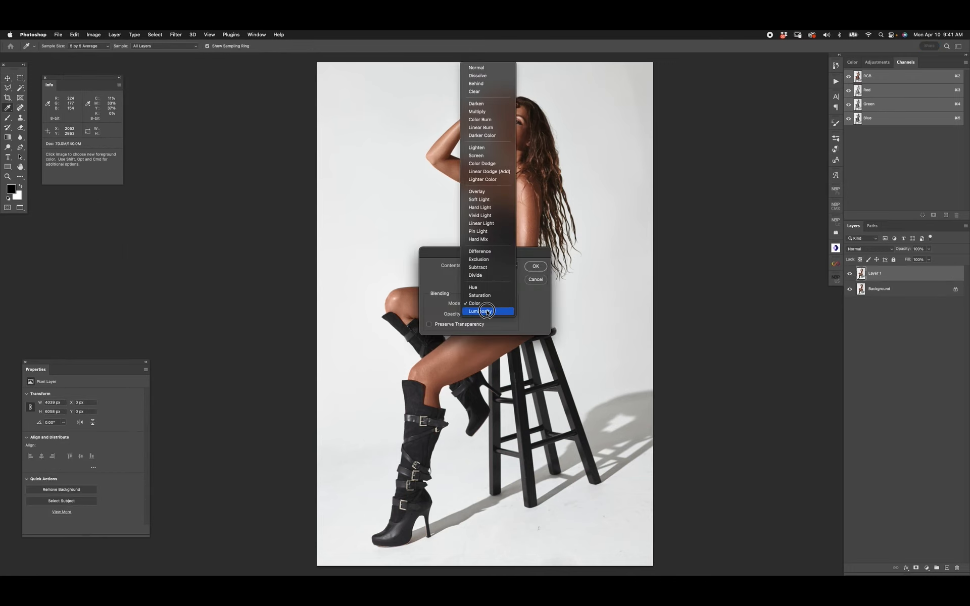
click(486, 311)
click(536, 268)
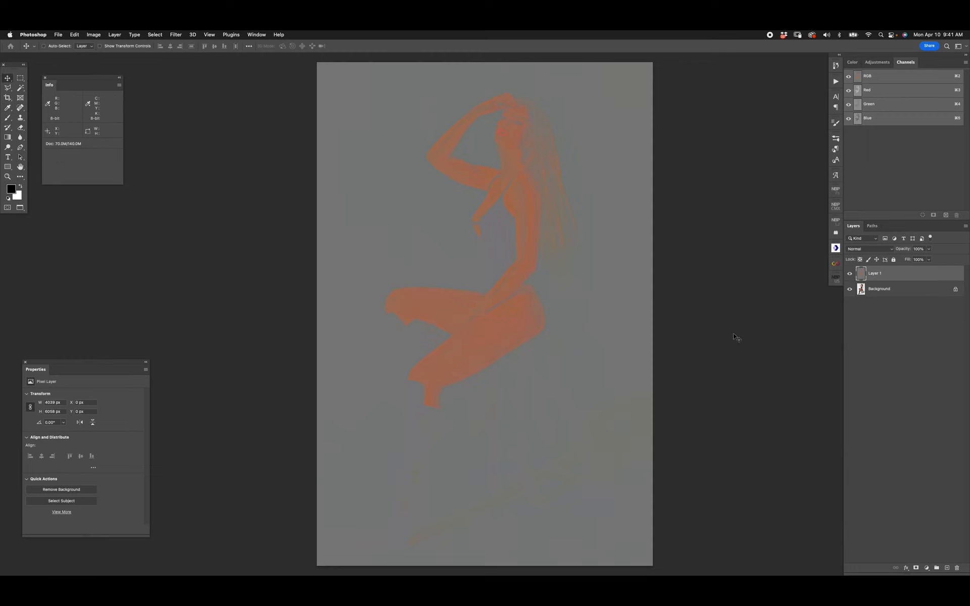
Hide the gray-filled layer and select the subject on the Background layer
click(849, 274)
click(879, 289)
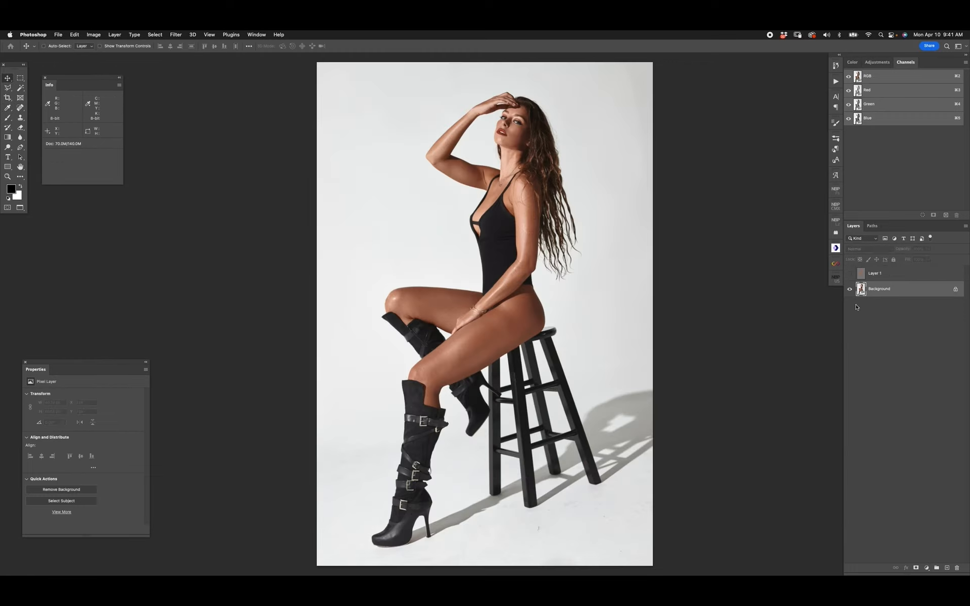
click(155, 34)
click(176, 122)
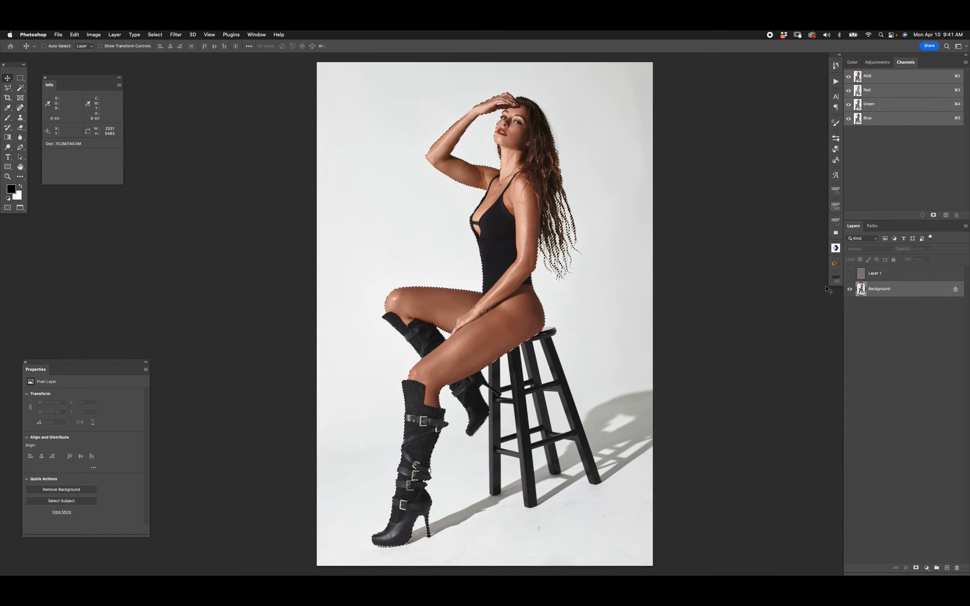
Try a Skin Tones Color Range on the gray-filled layer within the subject selection, testing Fuzziness 200 and 10, and cancel it
click(849, 274)
click(875, 274)
click(155, 34)
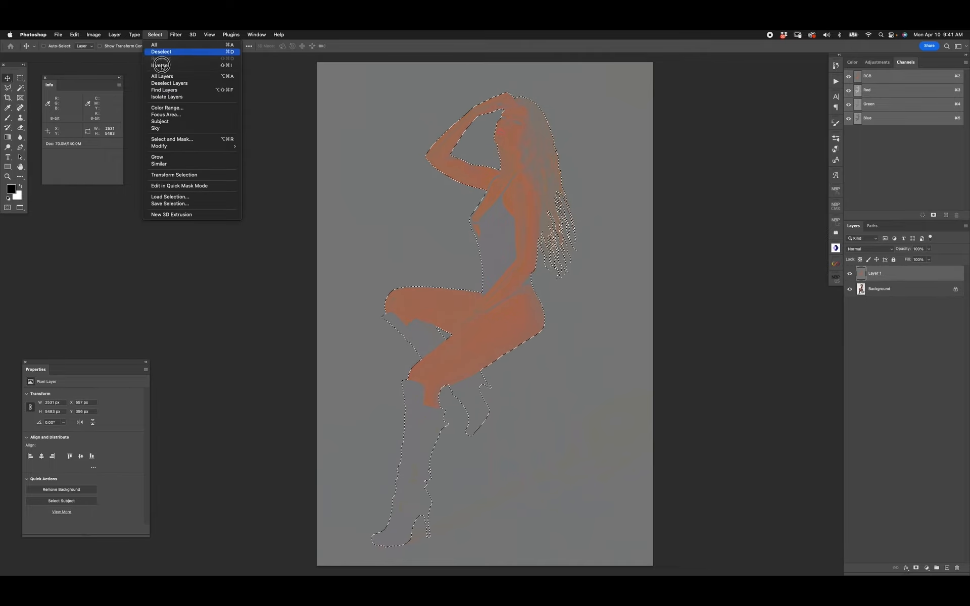
click(168, 107)
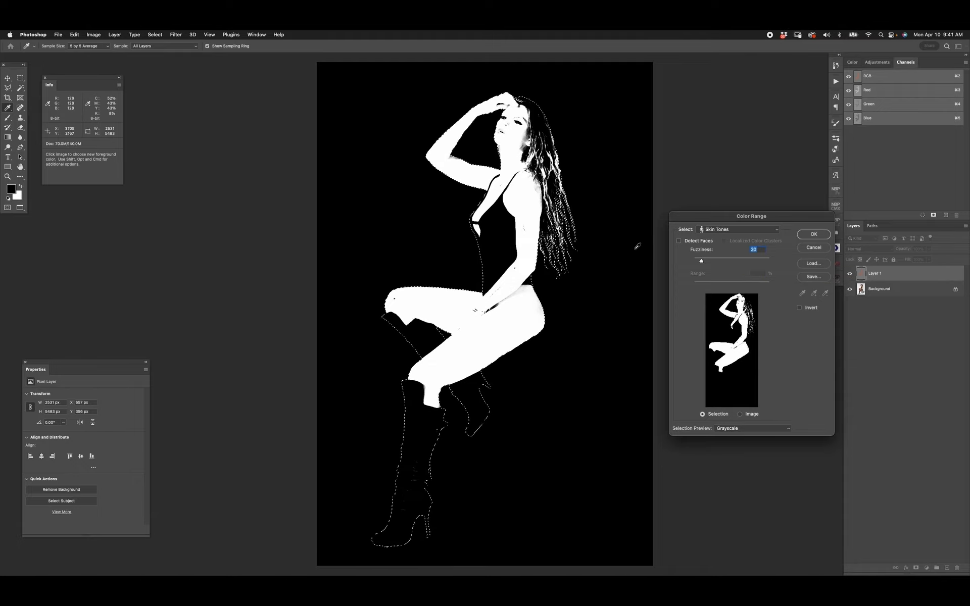
drag(701, 260, 769, 261)
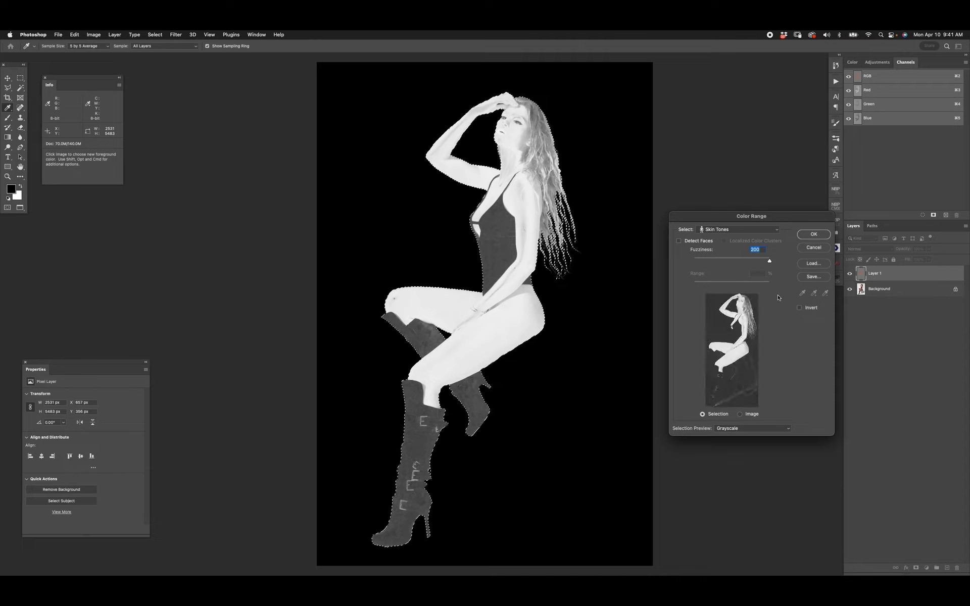
drag(754, 266, 699, 264)
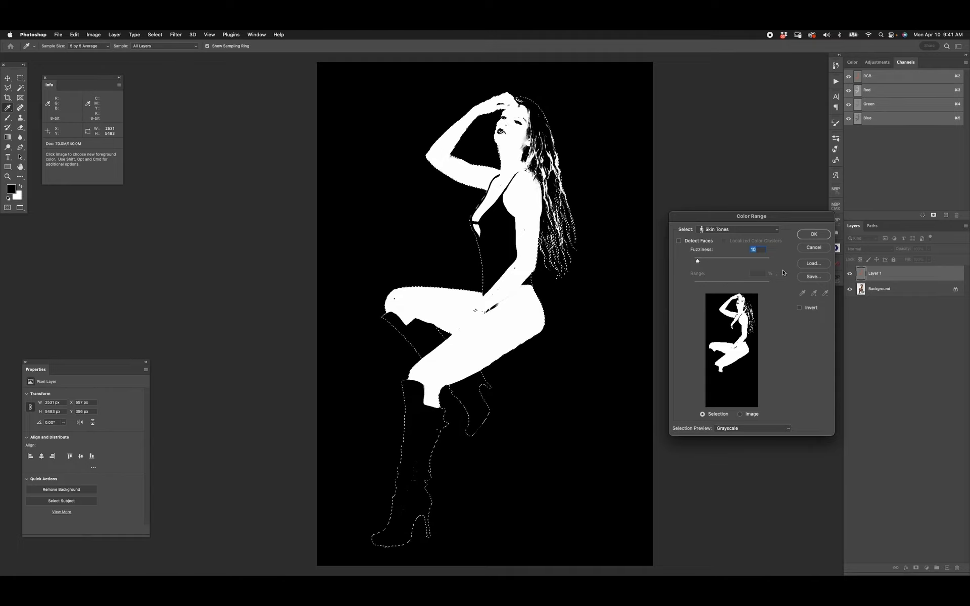
click(804, 250)
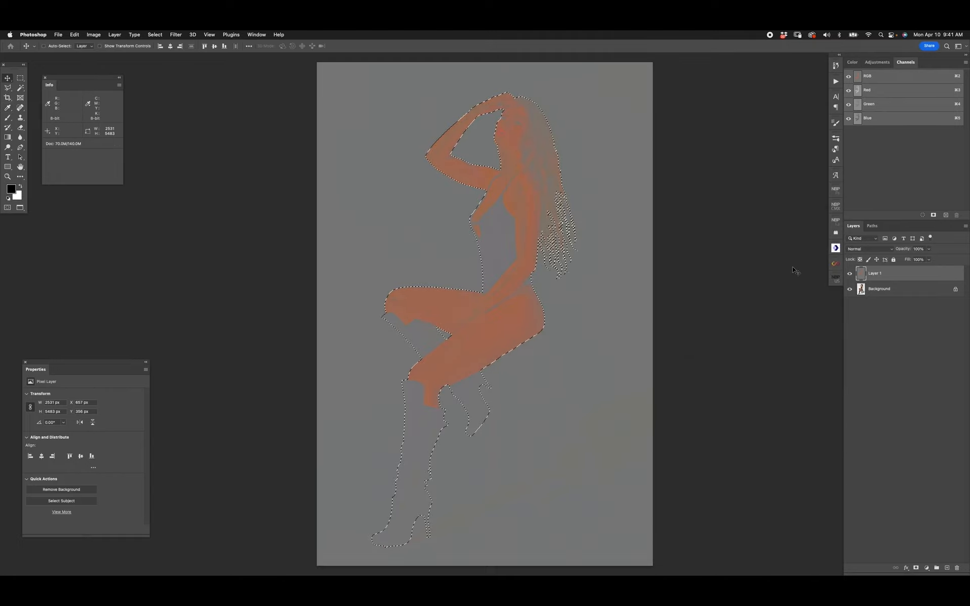
Deselect, delete the gray-filled layer, and close the stool photo without saving
key(super+d)
drag(873, 275, 956, 567)
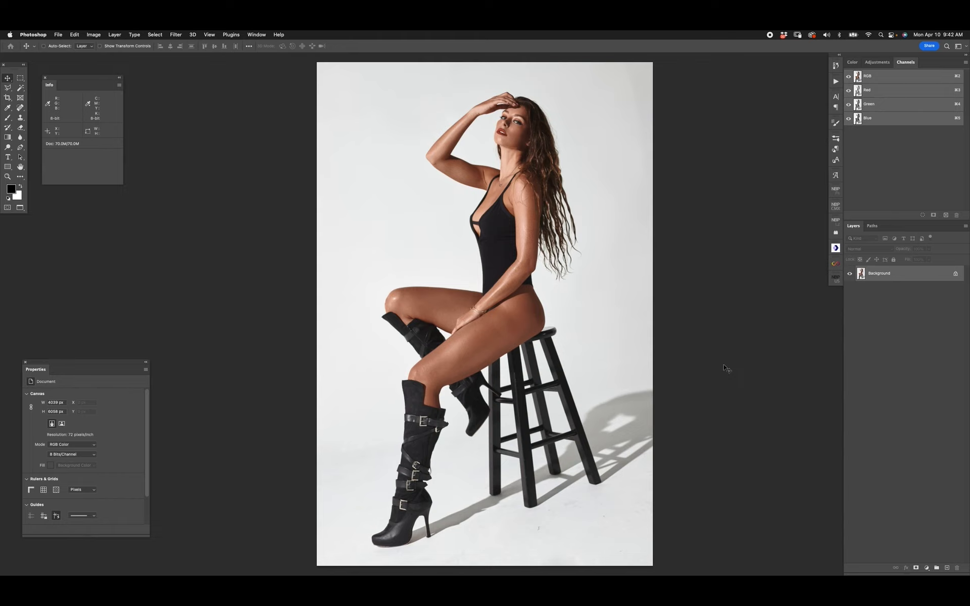
key(super+w)
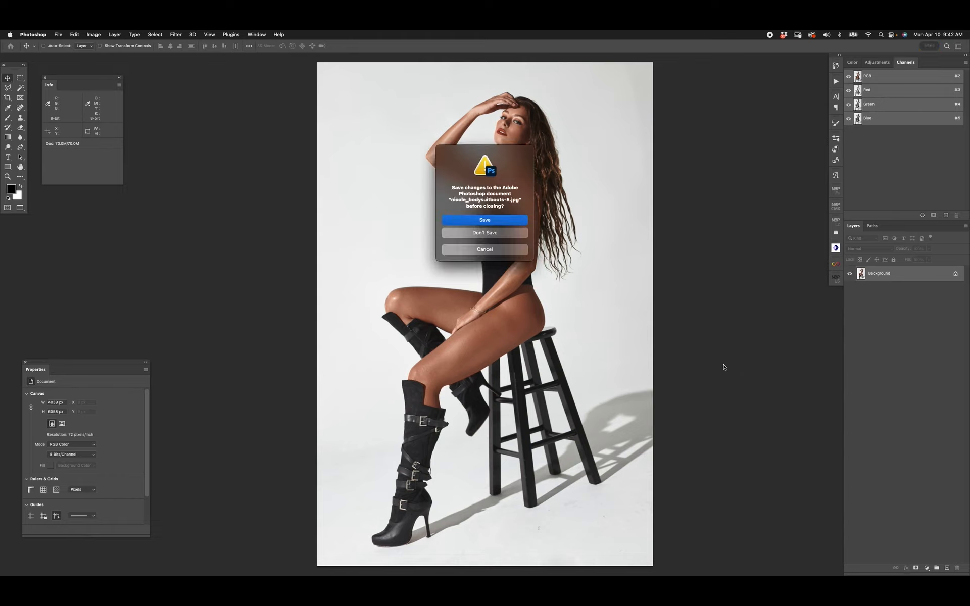
key(d)
Bring up MULTI_skintone_colorrange.psd and show it in full-screen view with menus
key(f)
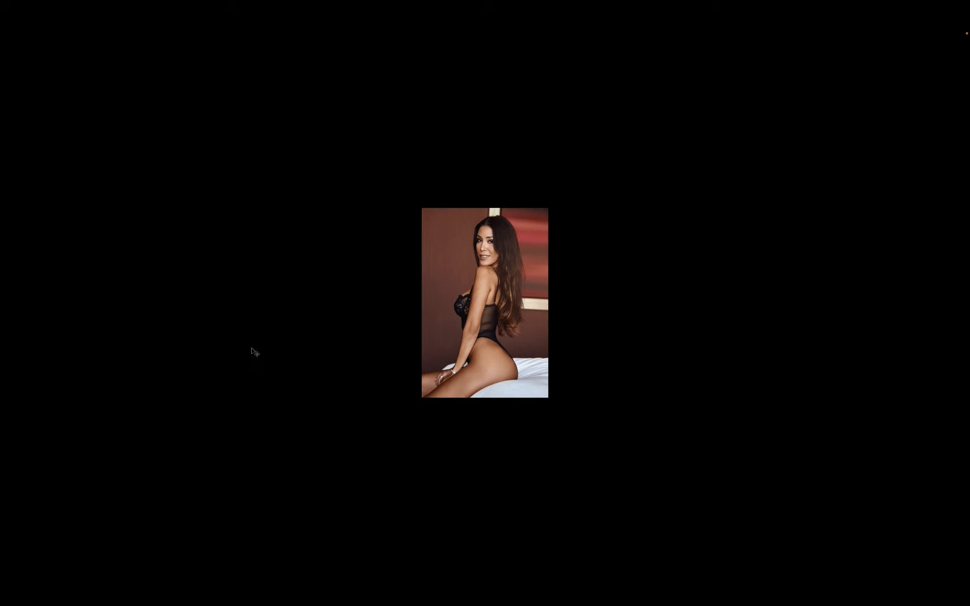
click(209, 490)
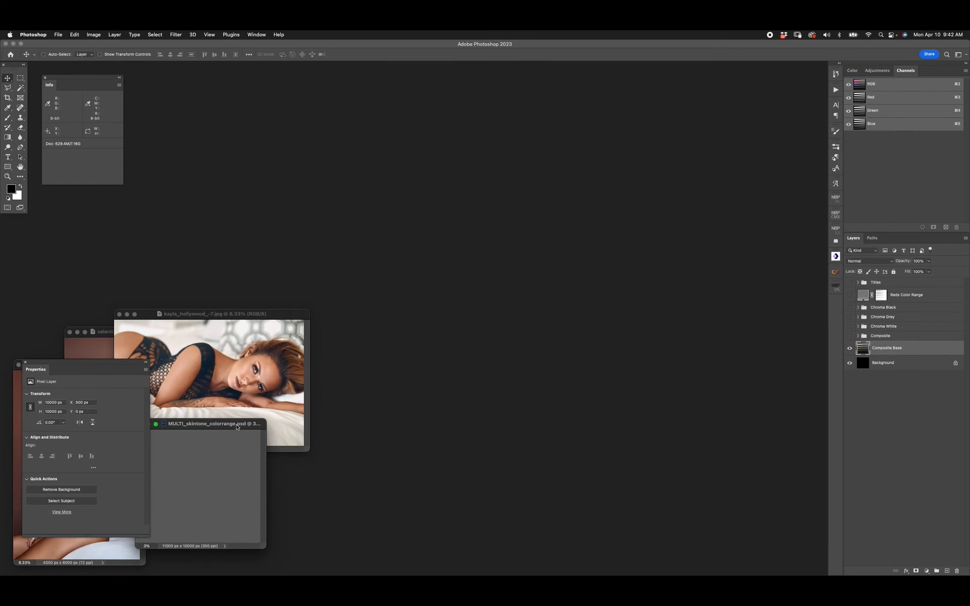
key(f)
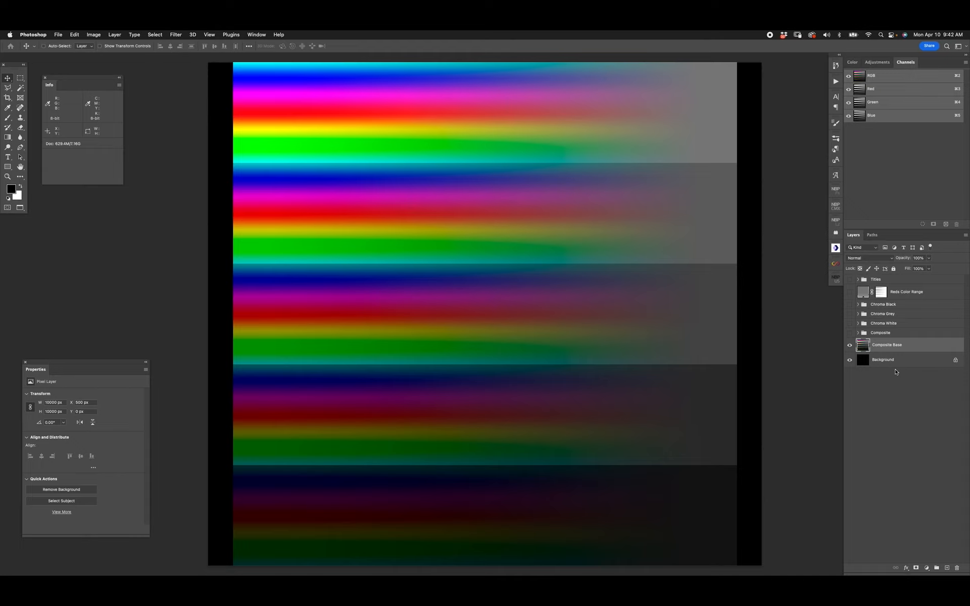
Go through the Chroma White, Chroma Grey and Chroma Black groups and check the chart's labels by briefly showing the Titles group
click(903, 324)
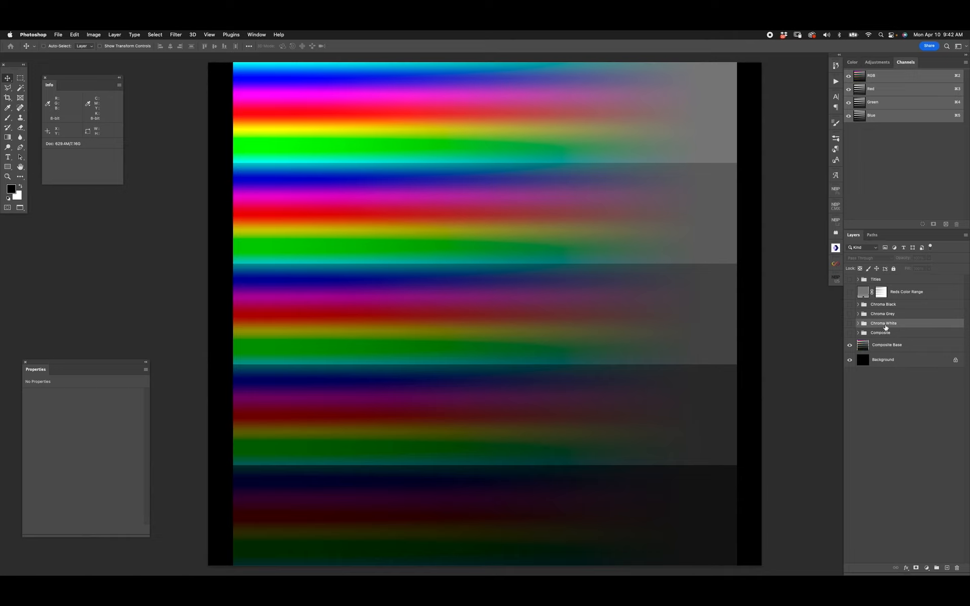
click(883, 316)
click(890, 305)
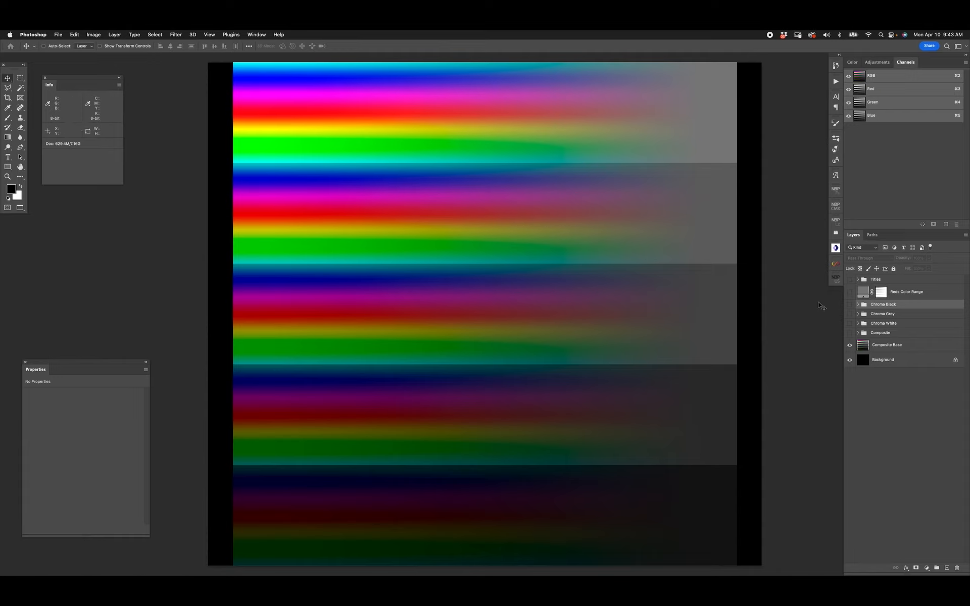
click(849, 280)
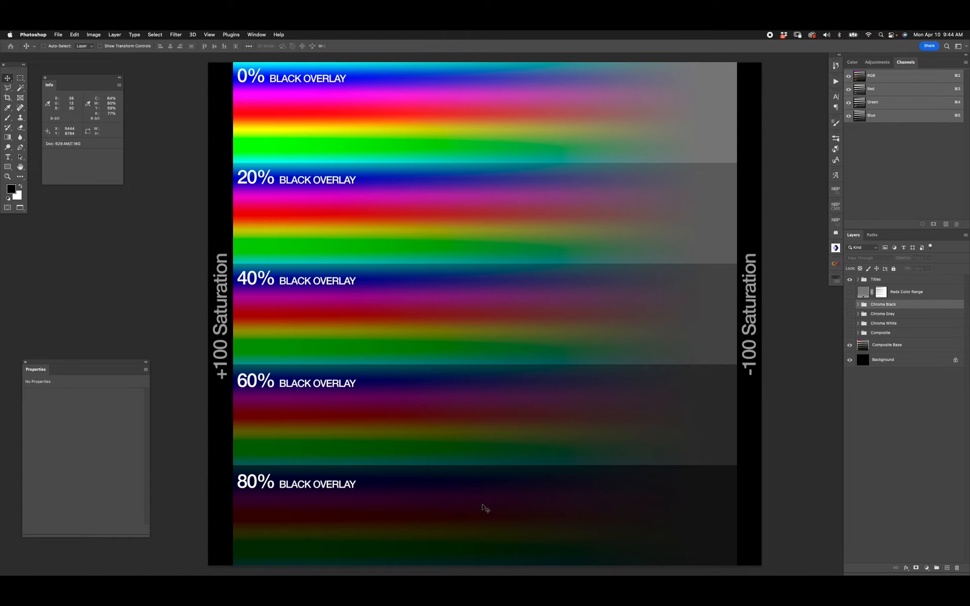
click(849, 279)
Select everything except skin tones on the Composite Base layer with an inverted Skin Tones Color Range at Fuzziness 20
click(879, 345)
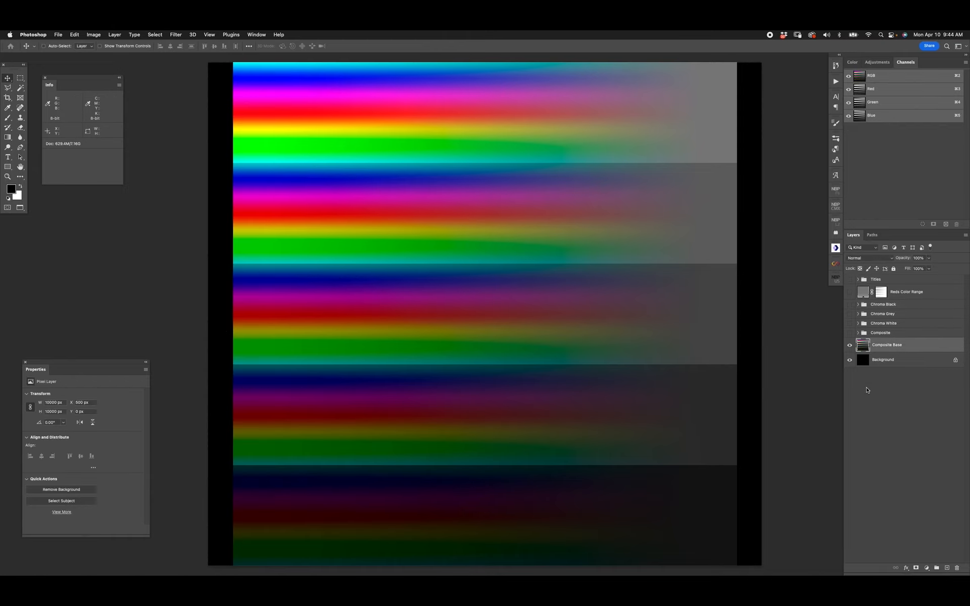
click(158, 37)
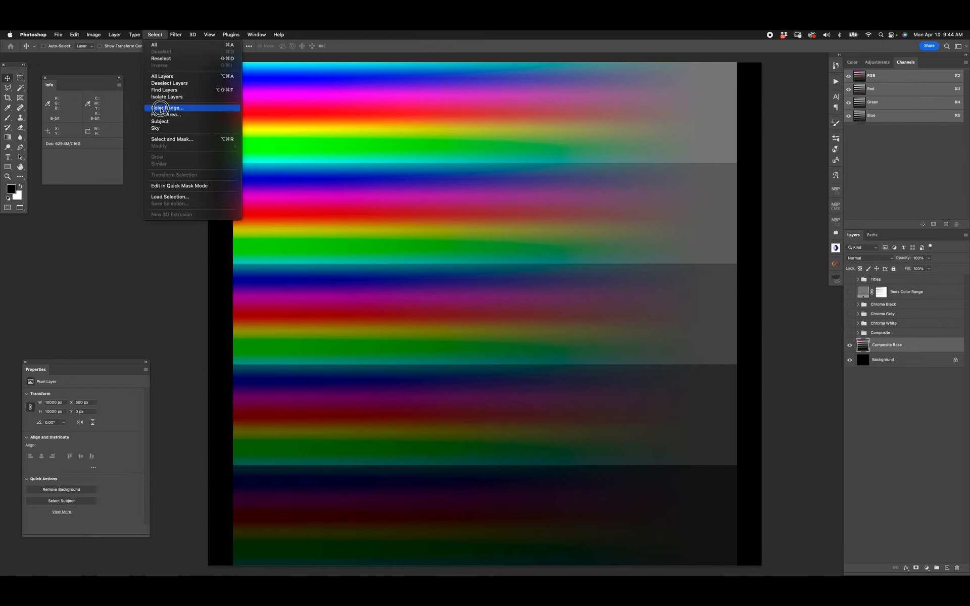
click(167, 105)
drag(718, 218, 712, 350)
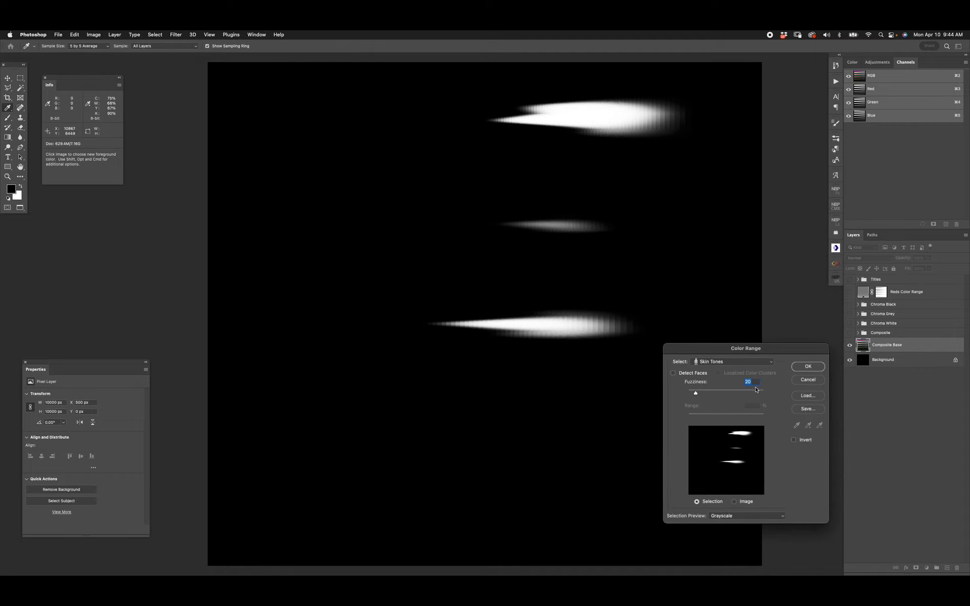
key(super)
key(Return)
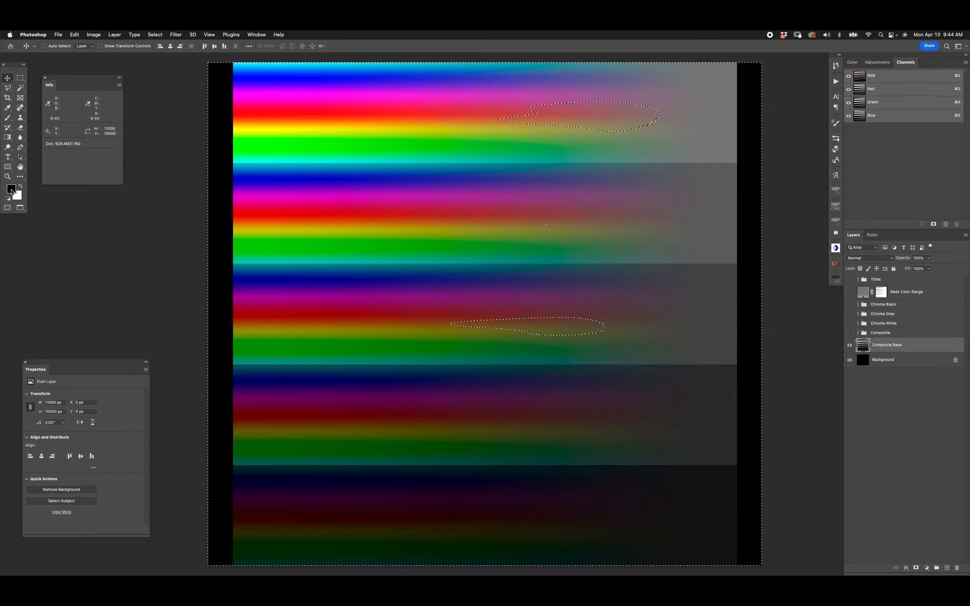
Set the foreground color to a neutral gray with 50% brightness
click(11, 189)
double_click(705, 484)
text(50)
key(Return)
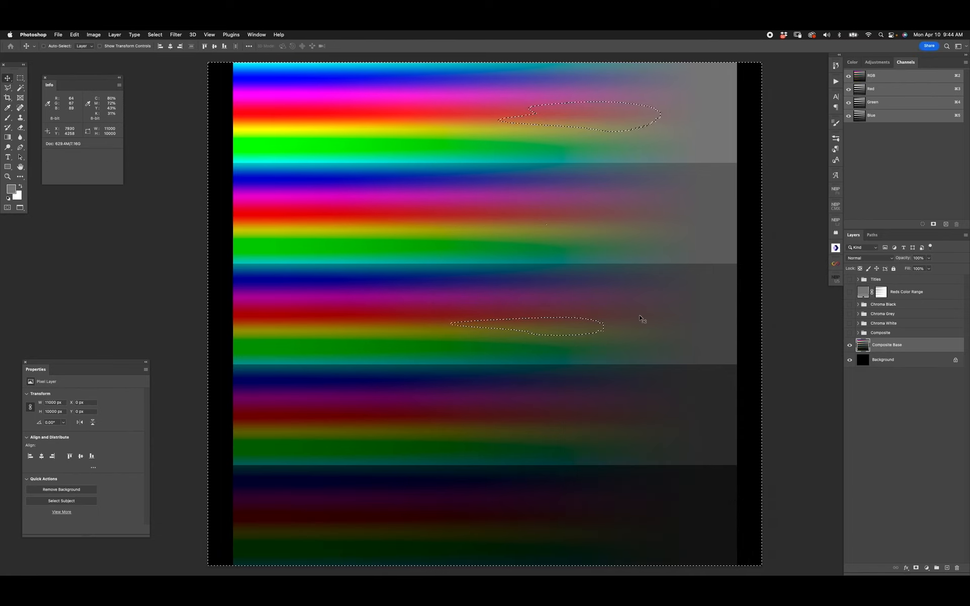
Add a Solid Color fill layer in gray #808080 above Composite Base, masked by the current selection
click(926, 568)
click(934, 397)
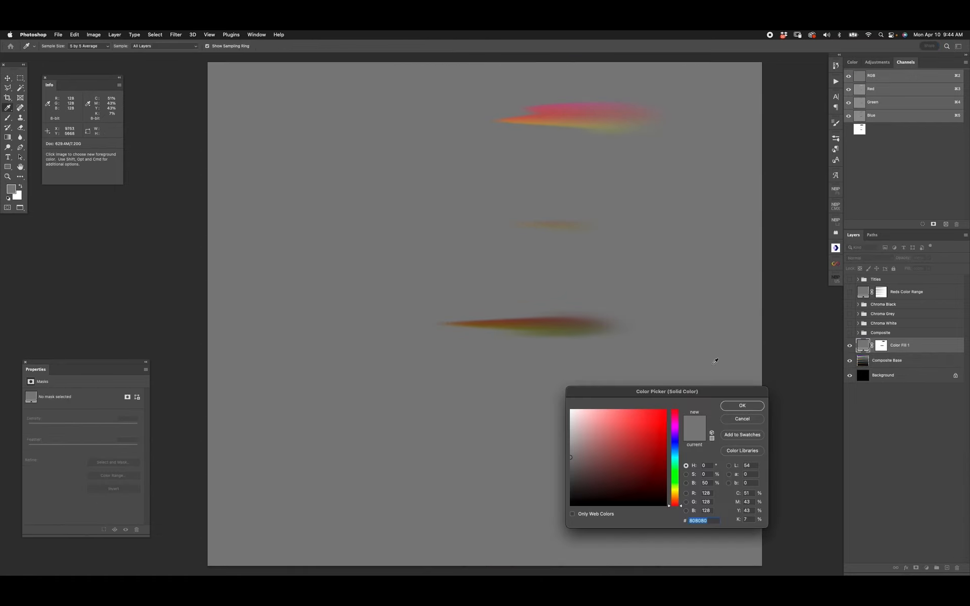
click(743, 406)
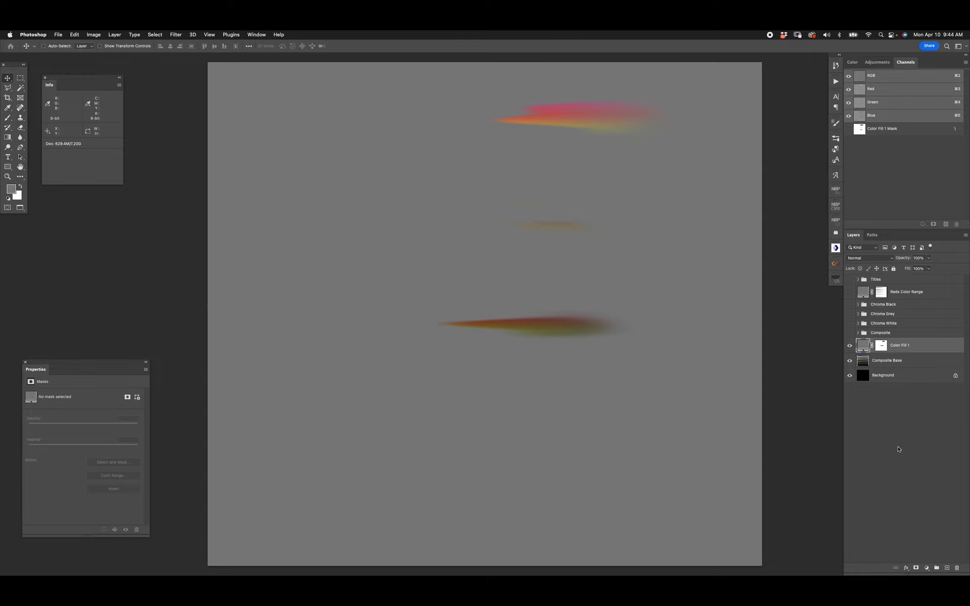
Show the Titles group and delete the new gray fill layer
click(849, 279)
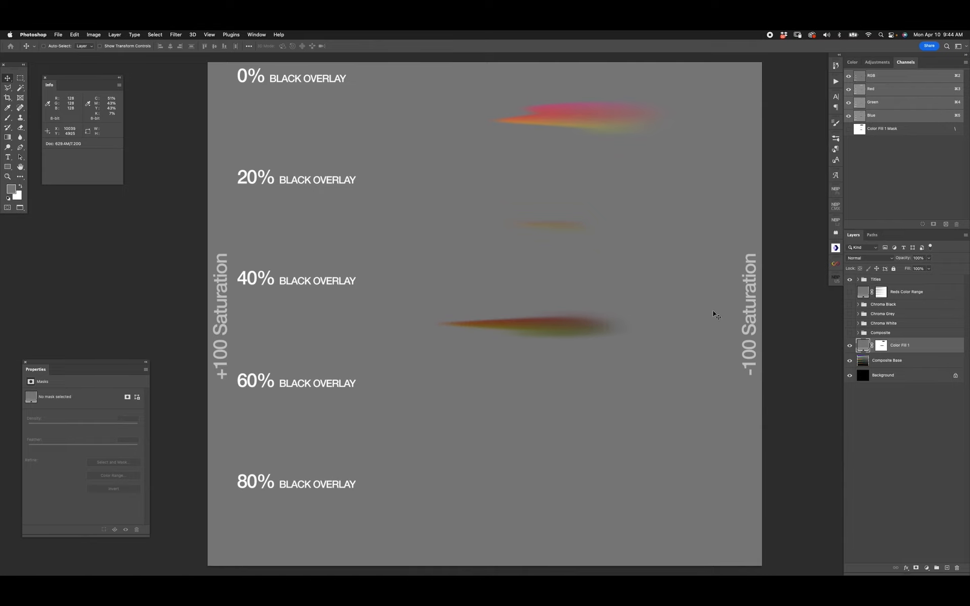
drag(860, 349, 956, 568)
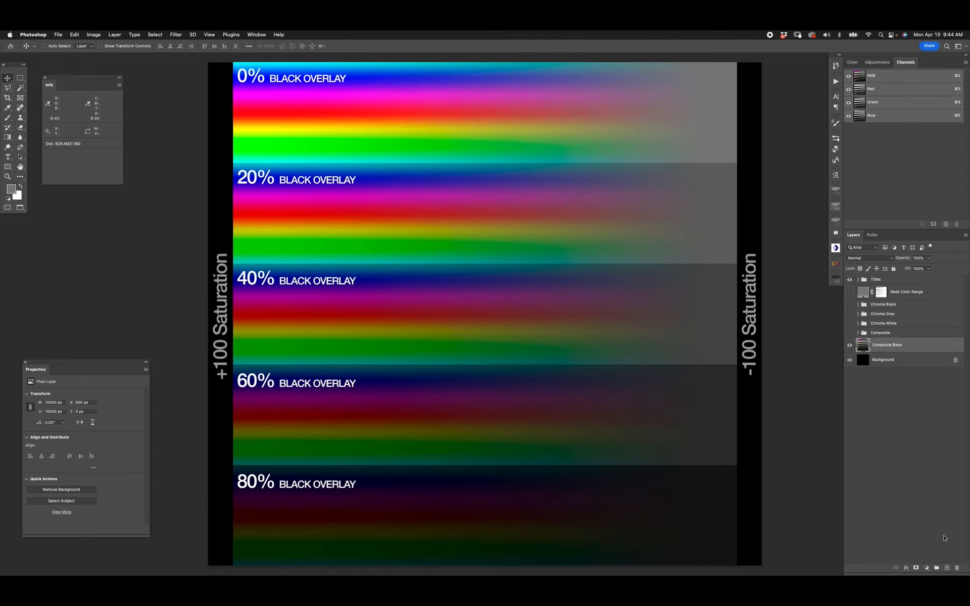
Expand the Composite group and toggle the CR 10 layer on and off to compare its masked range with the full chart
click(857, 333)
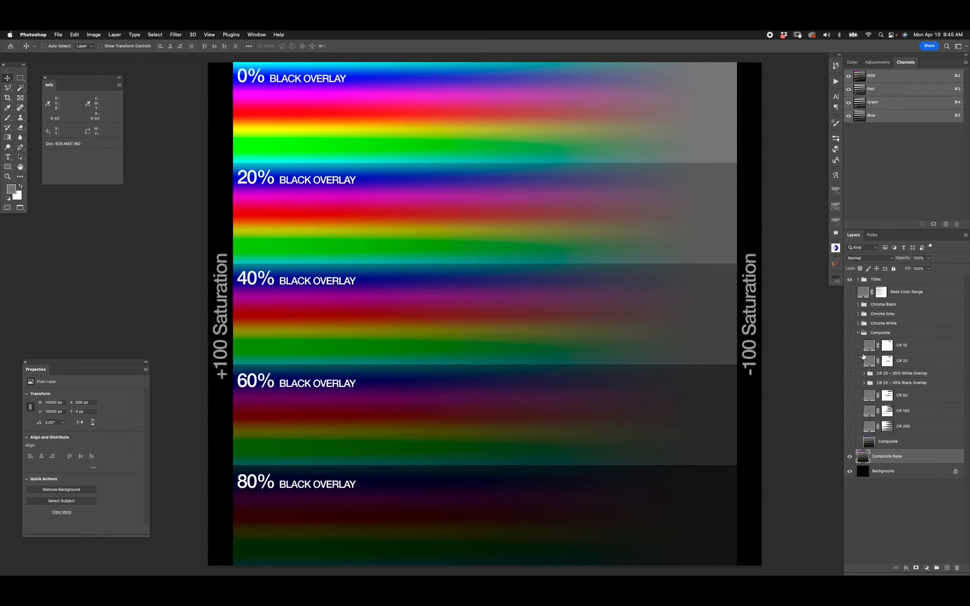
click(877, 346)
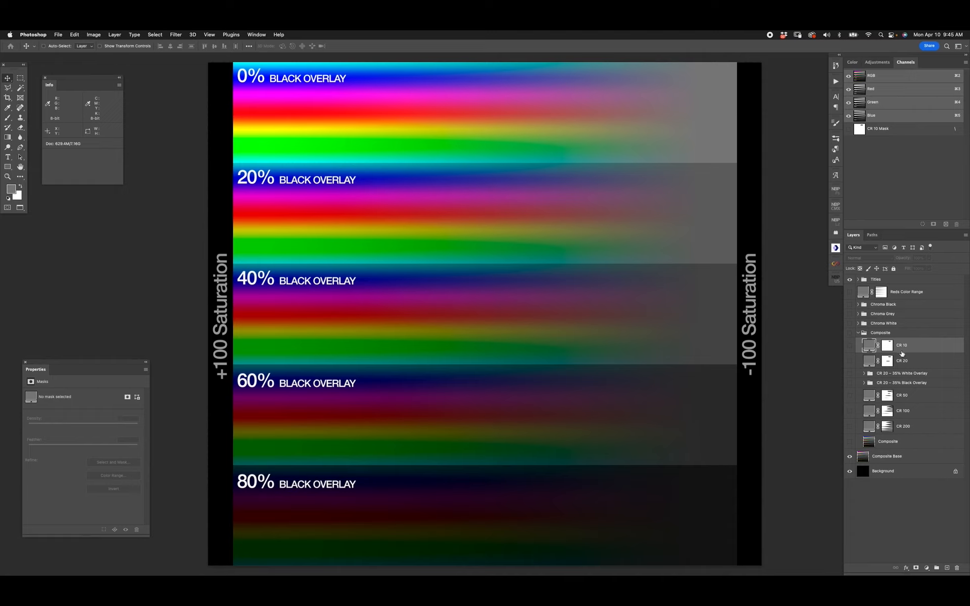
click(849, 345)
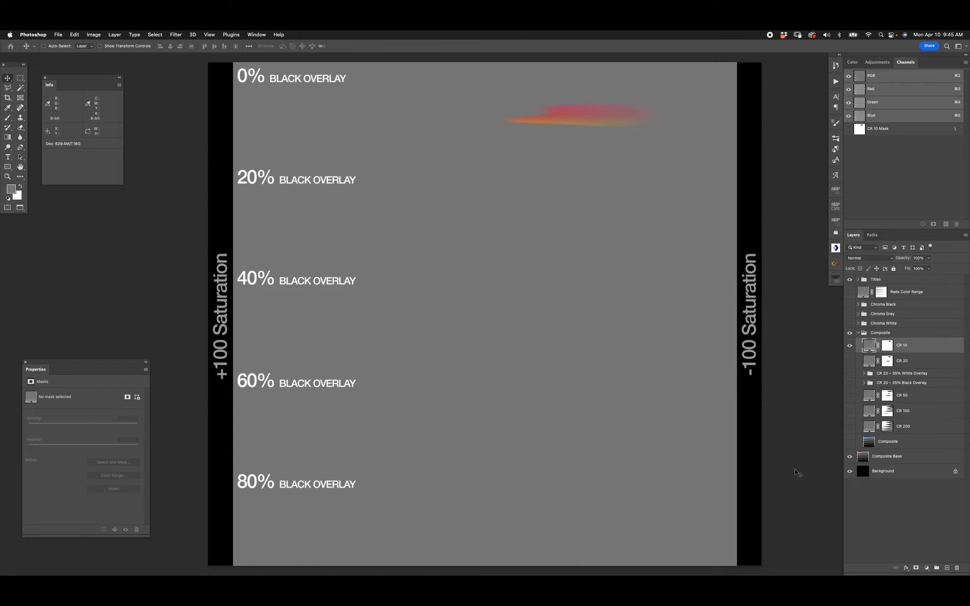
click(850, 348)
click(850, 348)
click(850, 346)
View the CR 20 layer, and switch to the CR 20 – 35% White Overlay group in its place
click(849, 360)
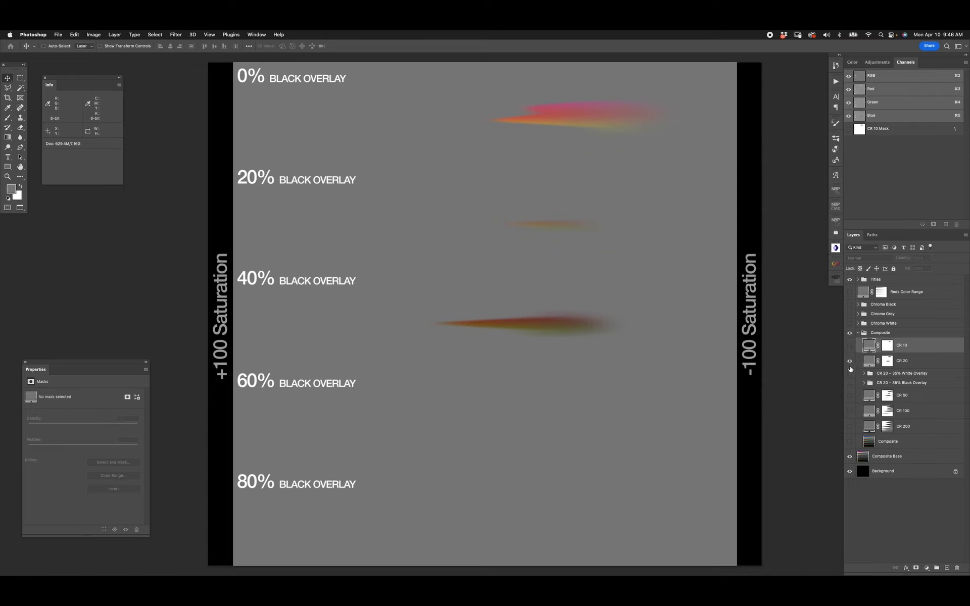
click(850, 373)
click(850, 361)
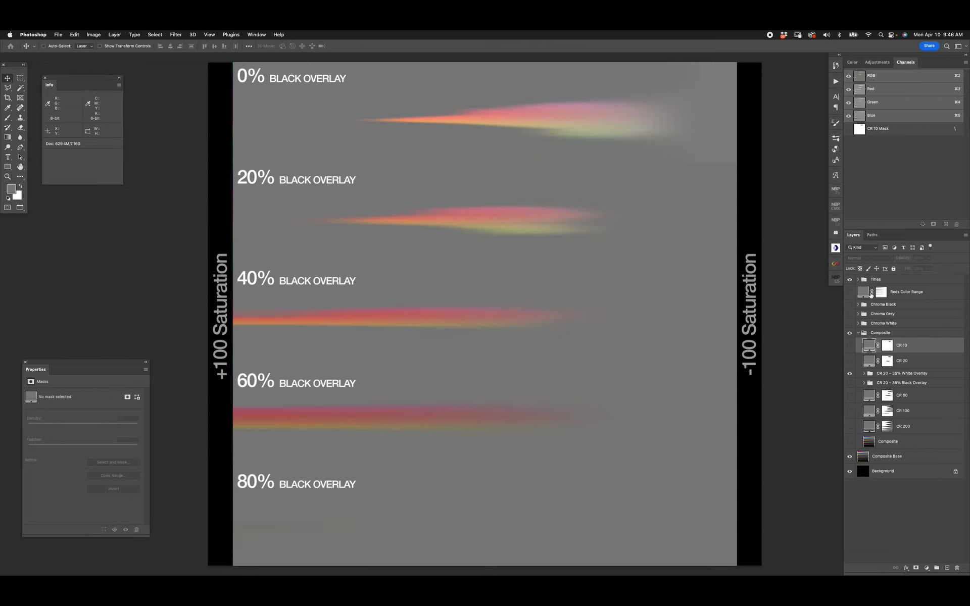
Hide the Titles group, expand the CR 20 – 35% White Overlay group, and compare its overlay composite with and without the gray mask layer
click(849, 280)
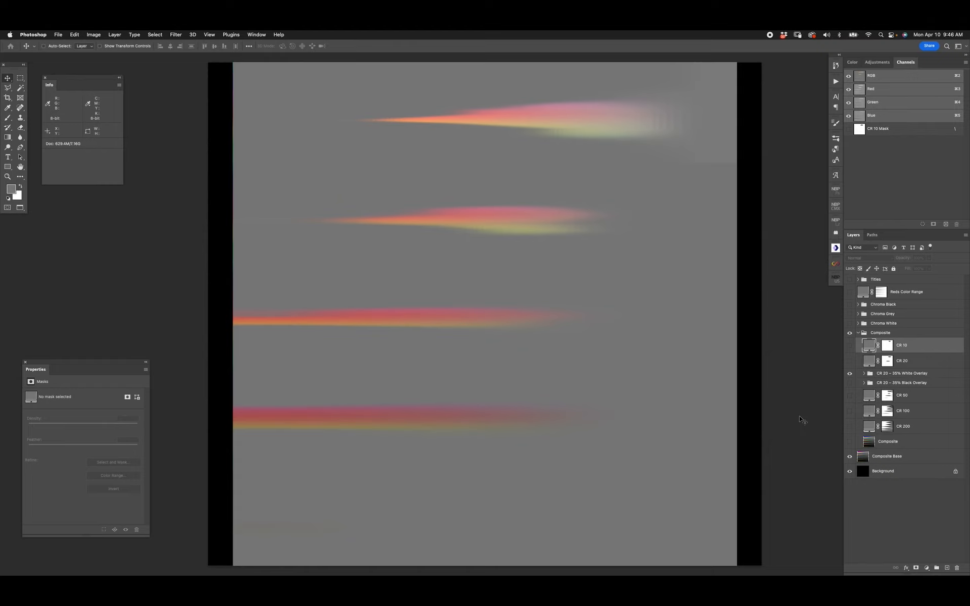
click(863, 373)
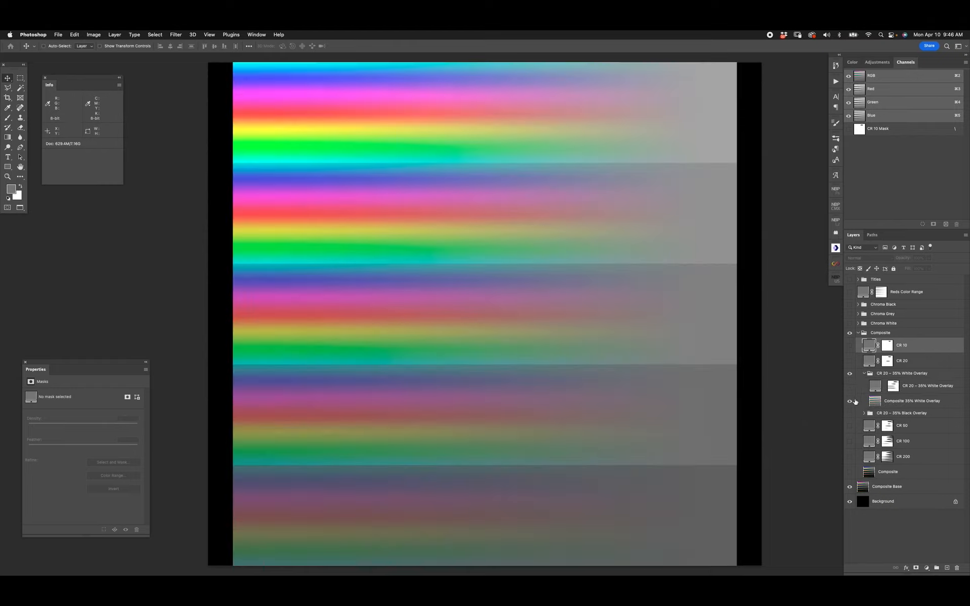
click(850, 402)
click(849, 385)
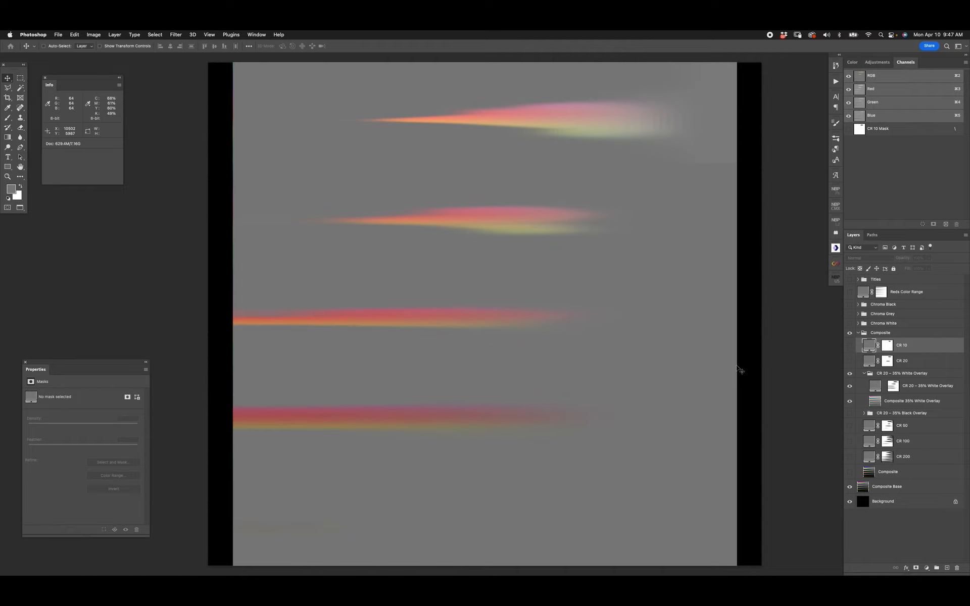
Toggle the Composite 35% White Overlay layer for comparison, and switch from its group to the CR 20 – 35% Black Overlay group
click(850, 401)
click(850, 400)
click(849, 374)
click(850, 413)
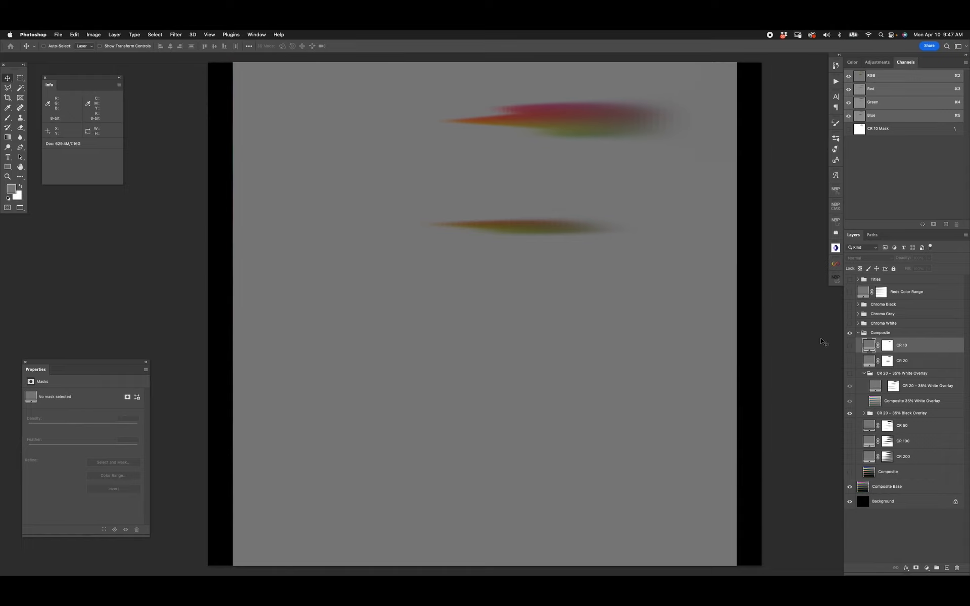
Expand the CR 20 – 35% Black Overlay group and compare its overlay composite with the base chart and with the gray mask layer
click(863, 414)
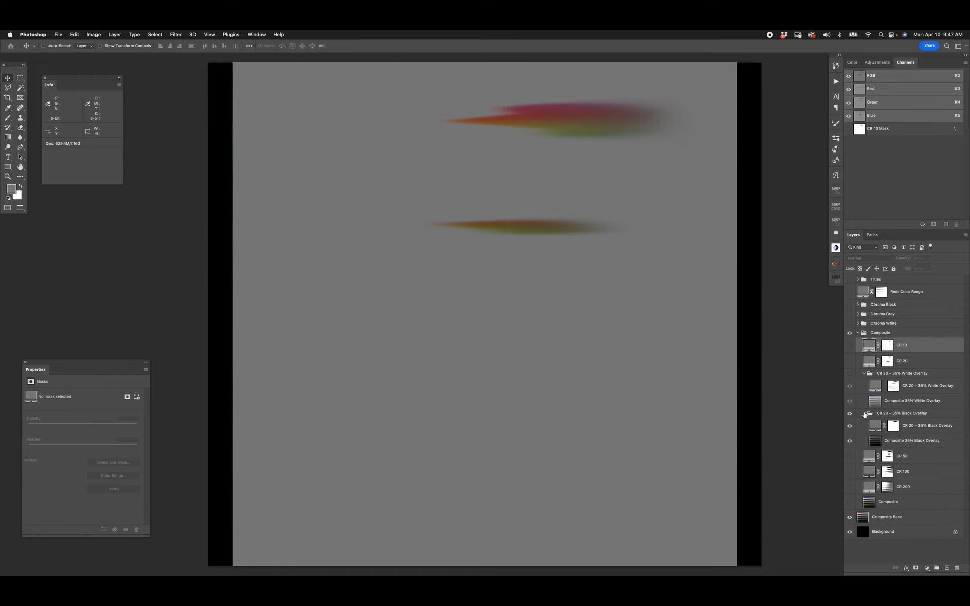
click(849, 427)
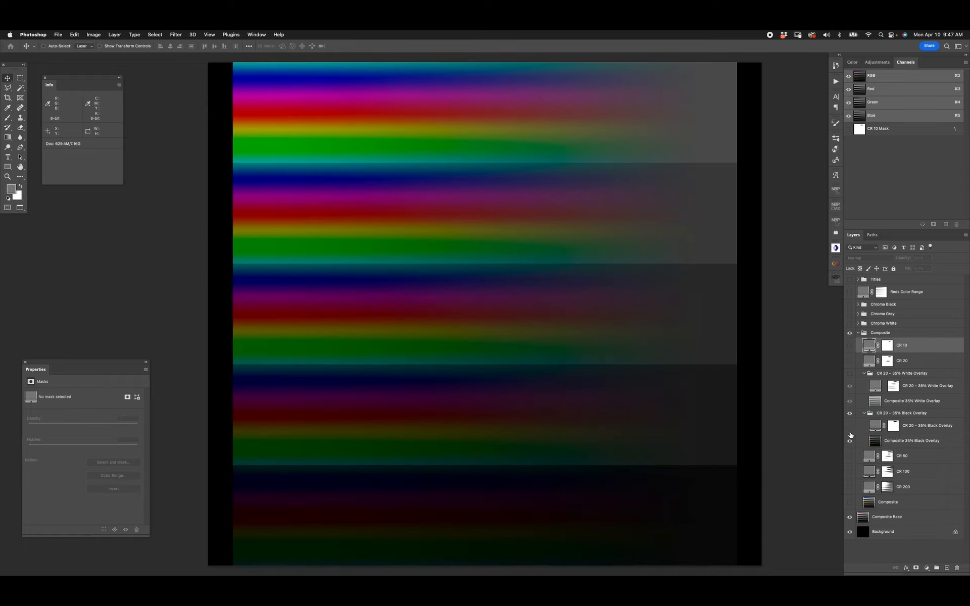
click(850, 441)
click(850, 441)
click(849, 426)
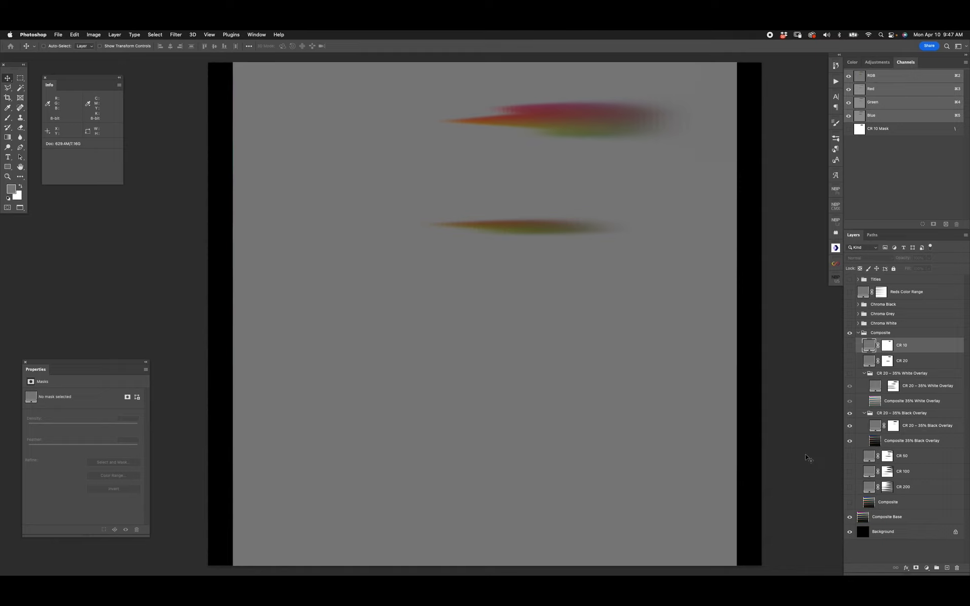
Hide the CR 20 – 35% Black Overlay group and collapse both overlay groups
click(850, 413)
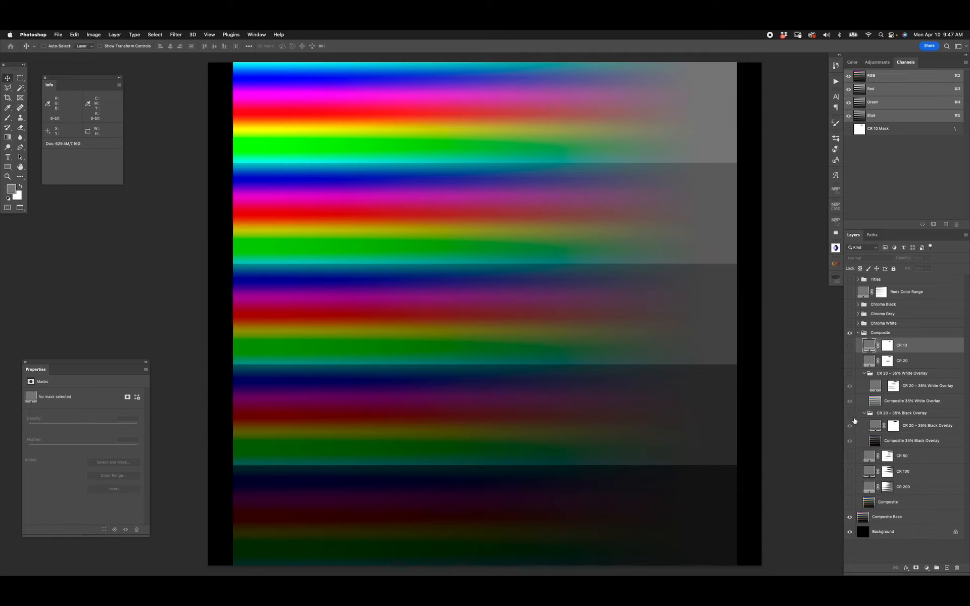
click(864, 373)
click(864, 382)
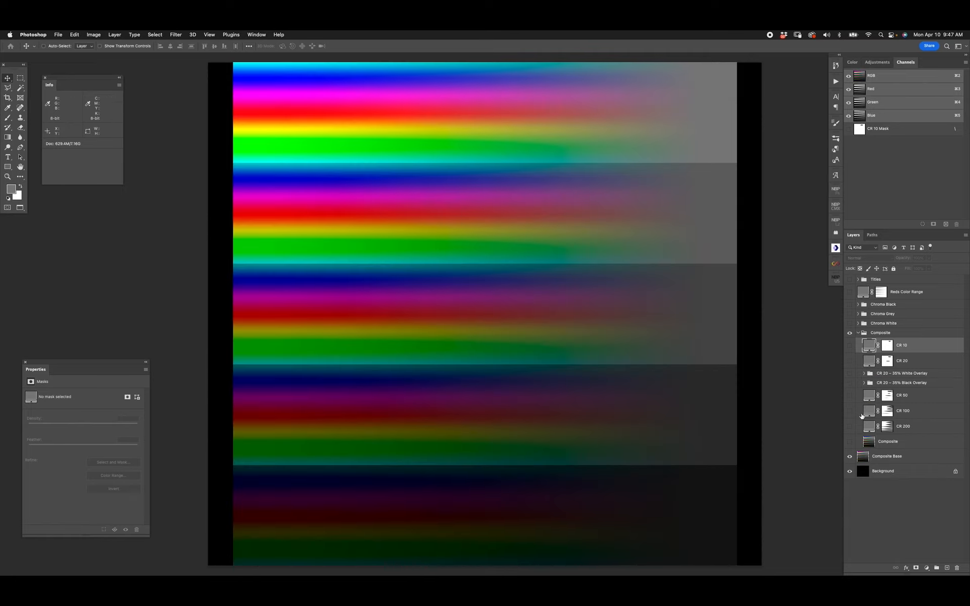
Show the Titles group and view the CR 10 layer followed by the CR 20 layer in its place
click(850, 345)
click(850, 279)
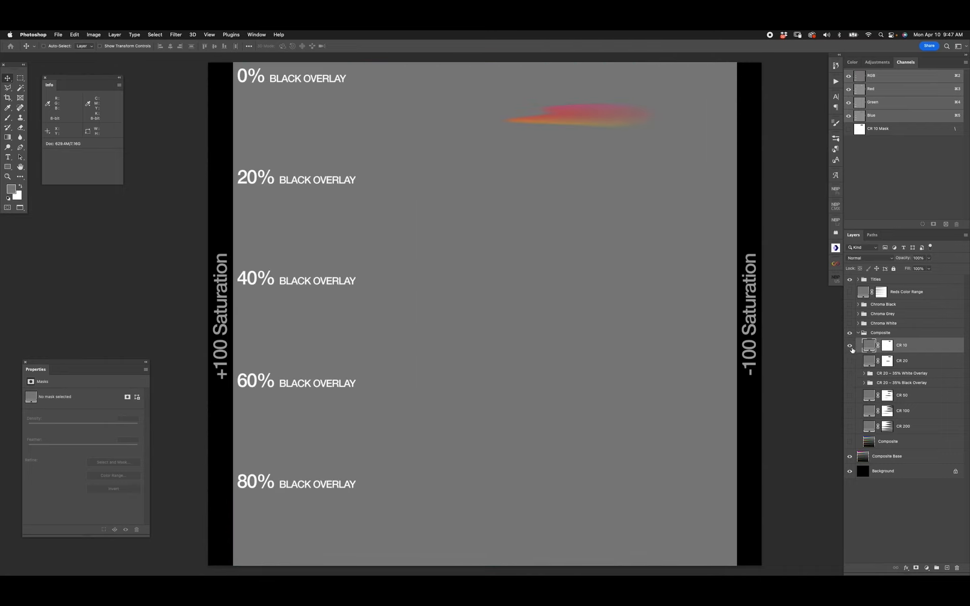
click(849, 346)
click(850, 361)
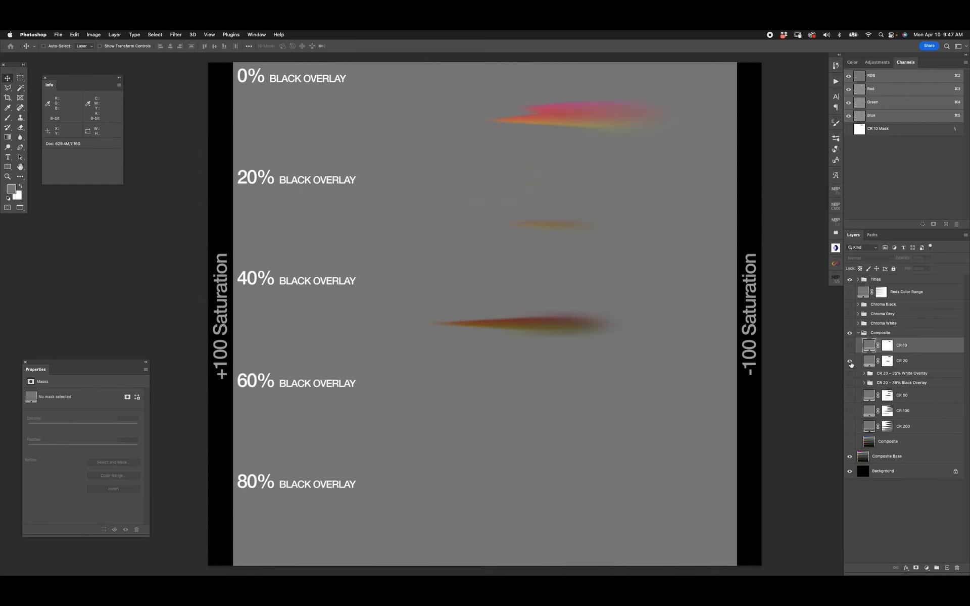
View the CR 20 – 35% White Overlay group, the CR 20 – 35% Black Overlay group and the CR 50 layer one at a time
click(850, 361)
click(850, 374)
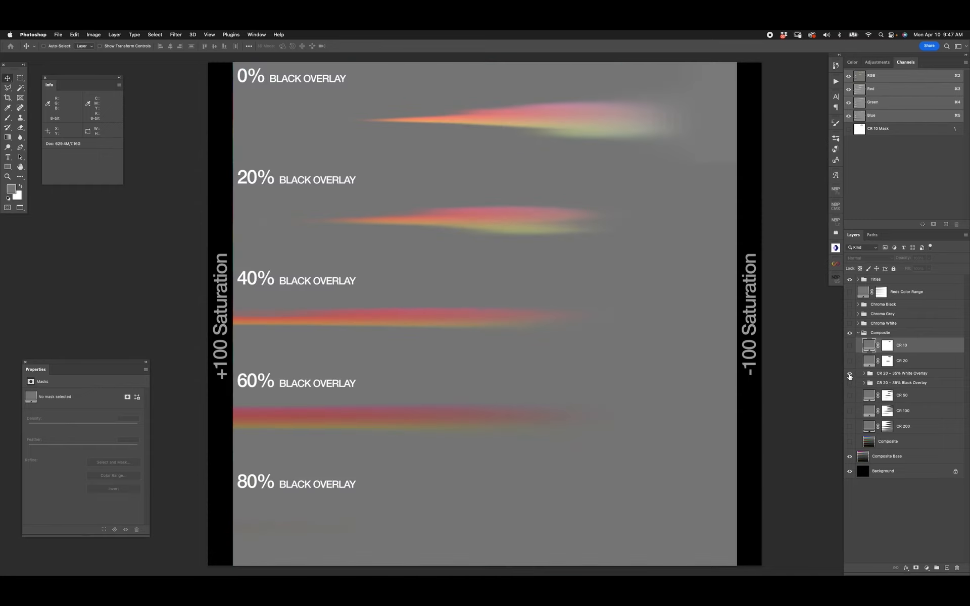
click(849, 373)
click(849, 383)
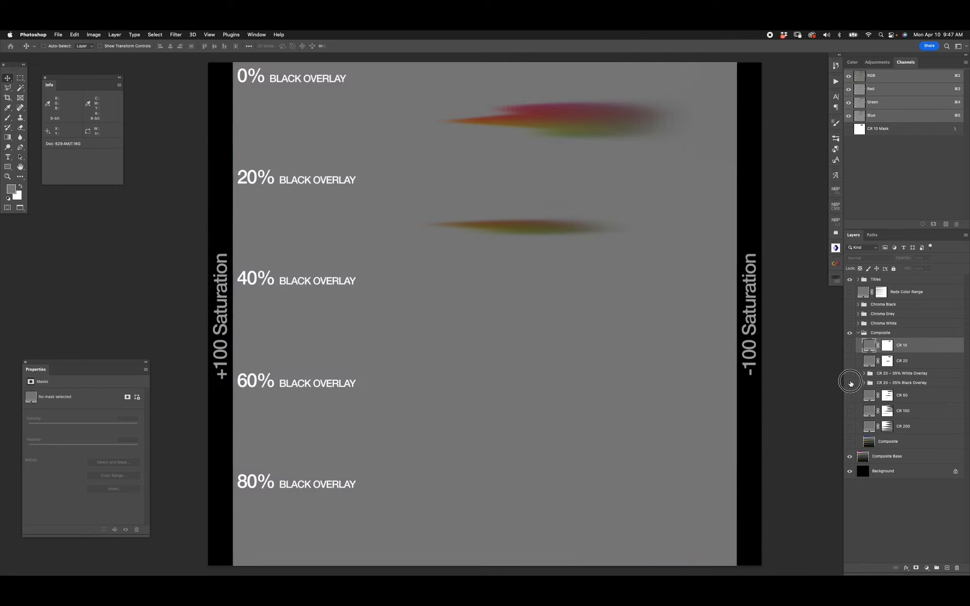
click(850, 382)
click(849, 395)
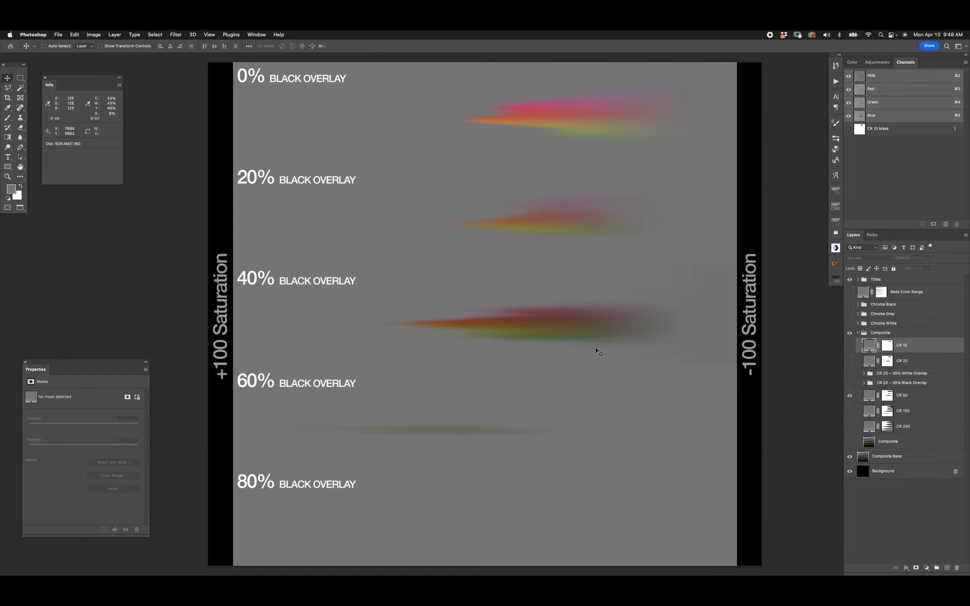
Open the foreground Color Picker and sample the greenish tones in the 40% Black Overlay band of the CR 50 result
key(i)
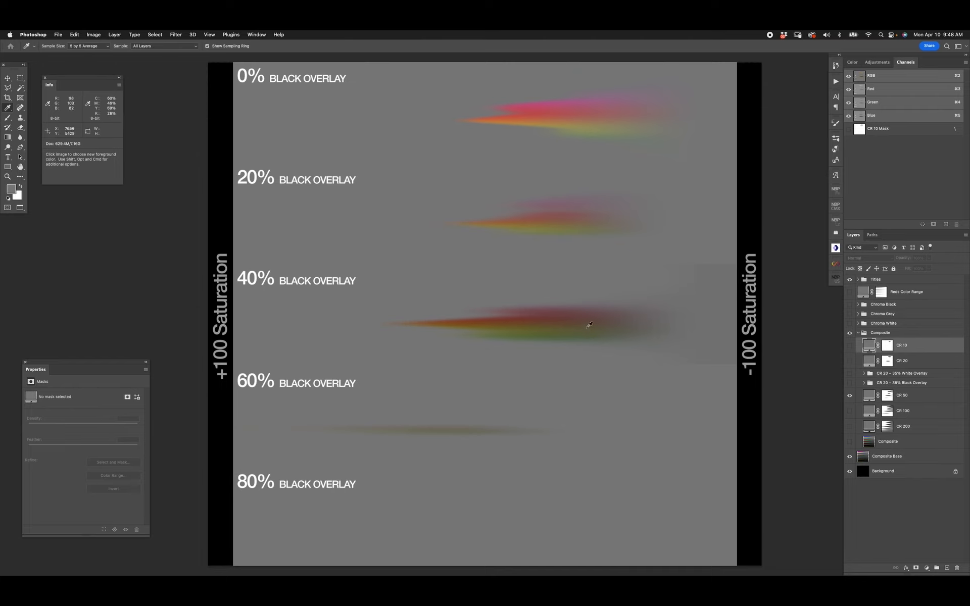
click(10, 188)
click(578, 336)
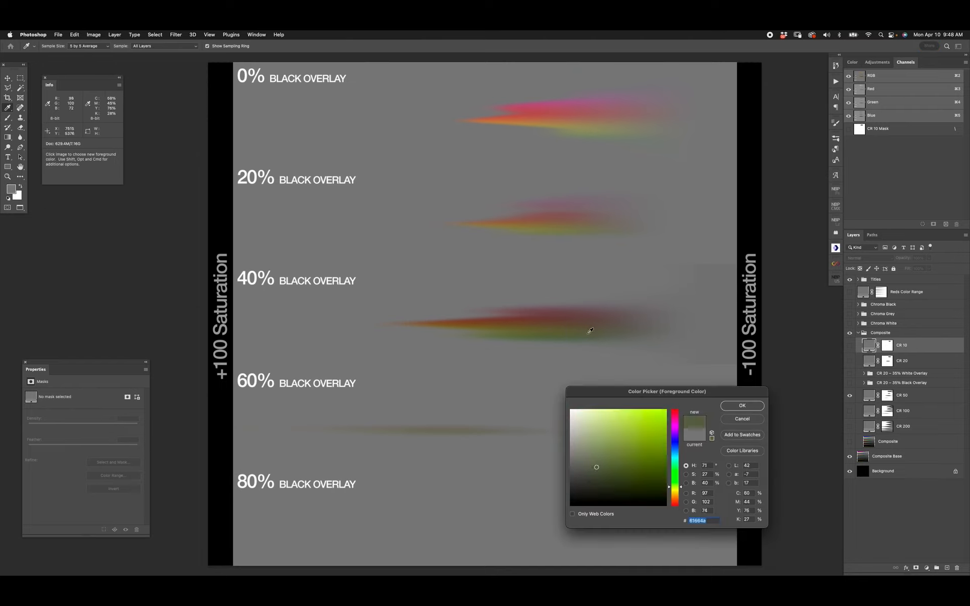
click(605, 334)
click(585, 339)
Sample the orange, brown and red tones along the 40% Black Overlay band, and cancel the Color Picker
click(523, 319)
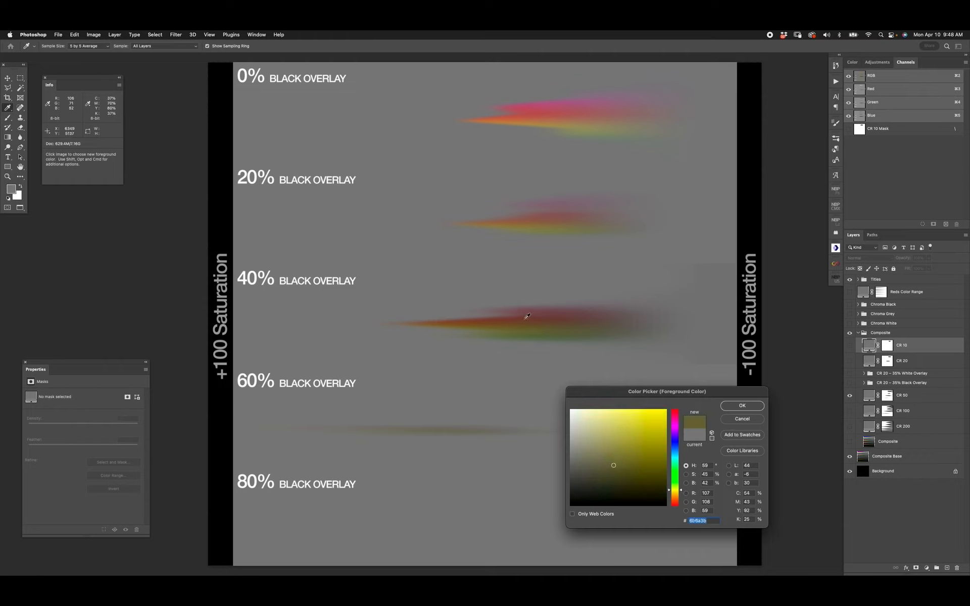
click(519, 318)
click(481, 321)
click(450, 321)
click(444, 321)
click(424, 322)
click(520, 316)
click(581, 326)
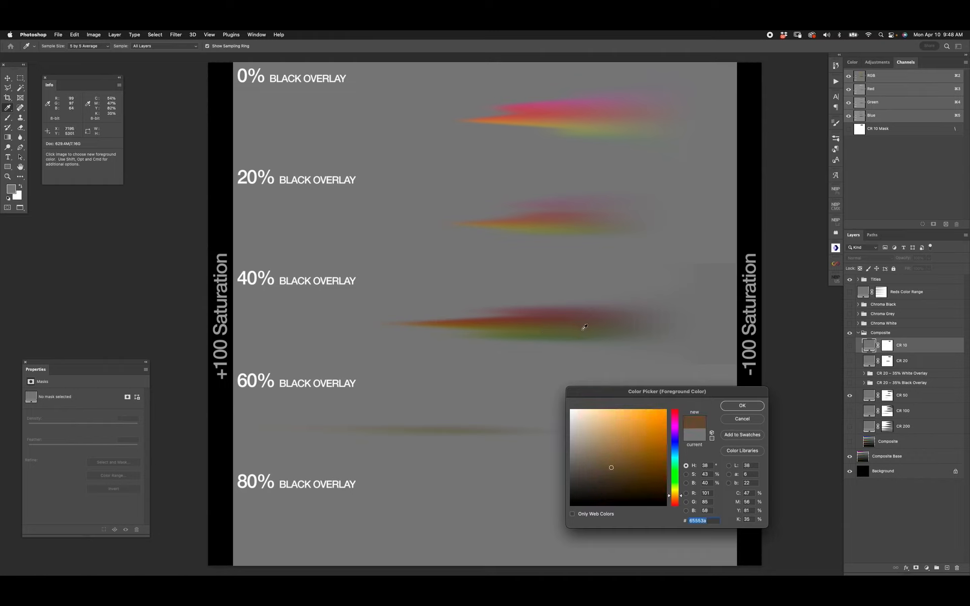
click(600, 328)
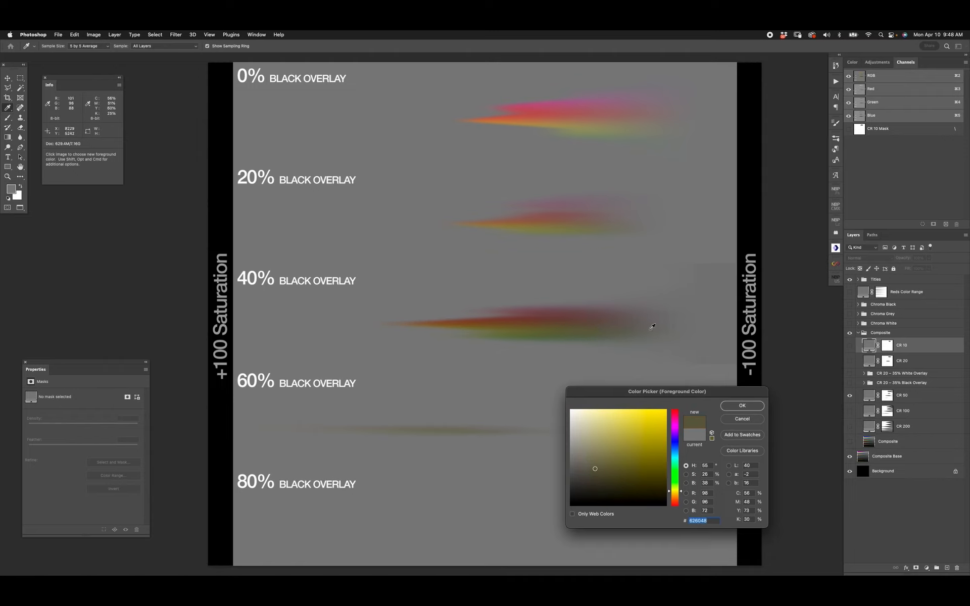
click(605, 312)
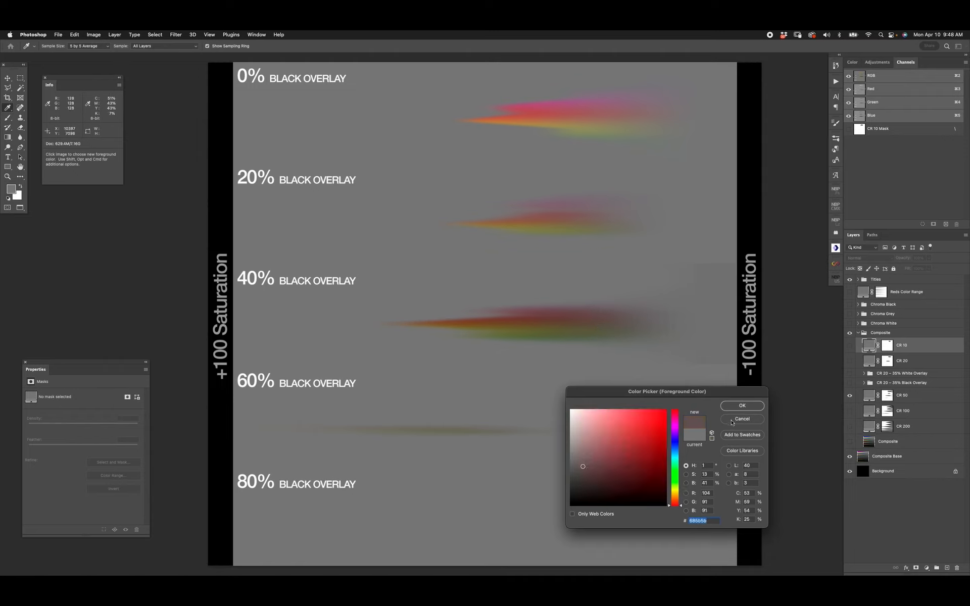
click(728, 420)
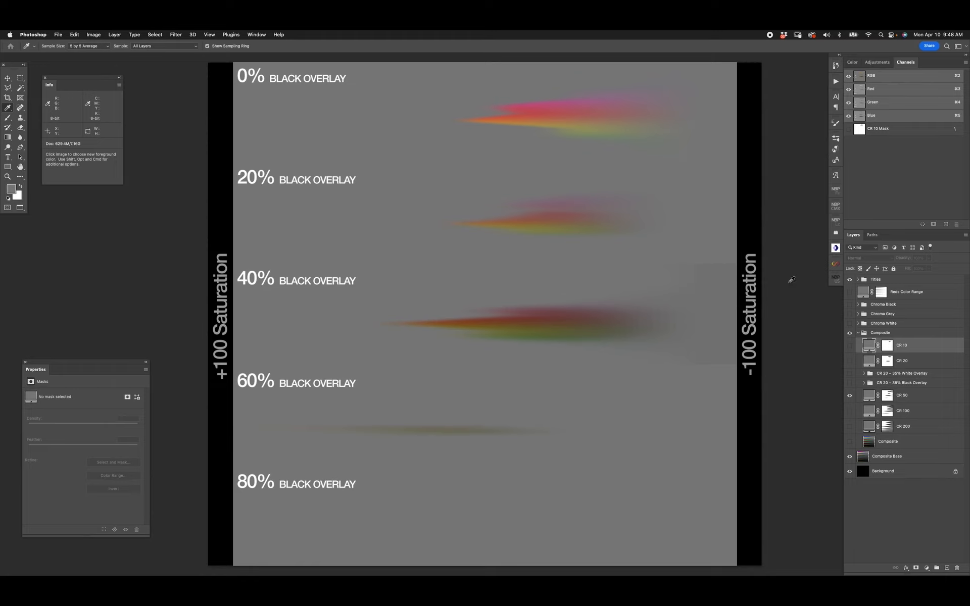
Switch back and forth between the CR 50 and CR 100 layers to compare their selected ranges, ending on CR 100
click(850, 395)
click(850, 411)
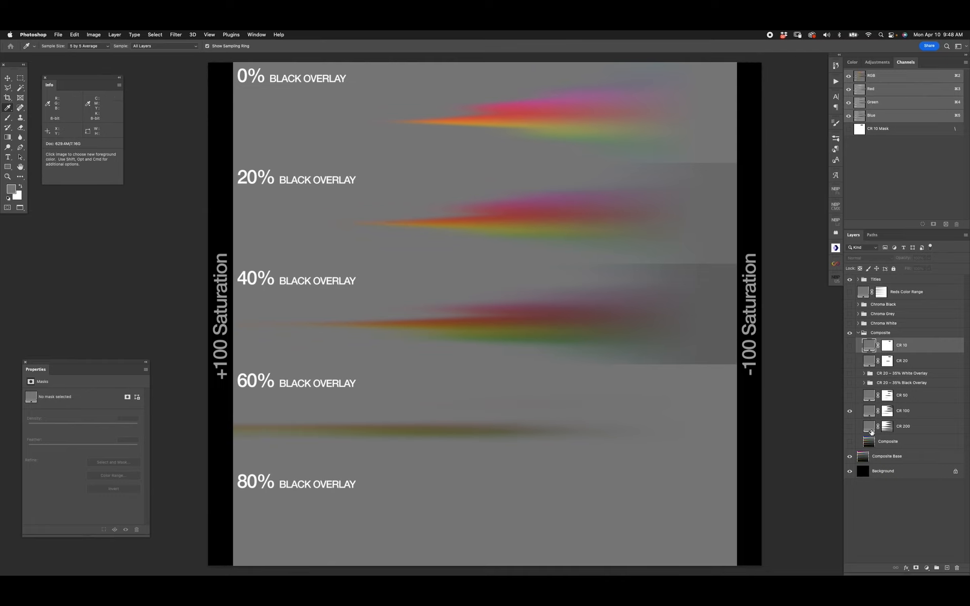
click(849, 411)
click(849, 395)
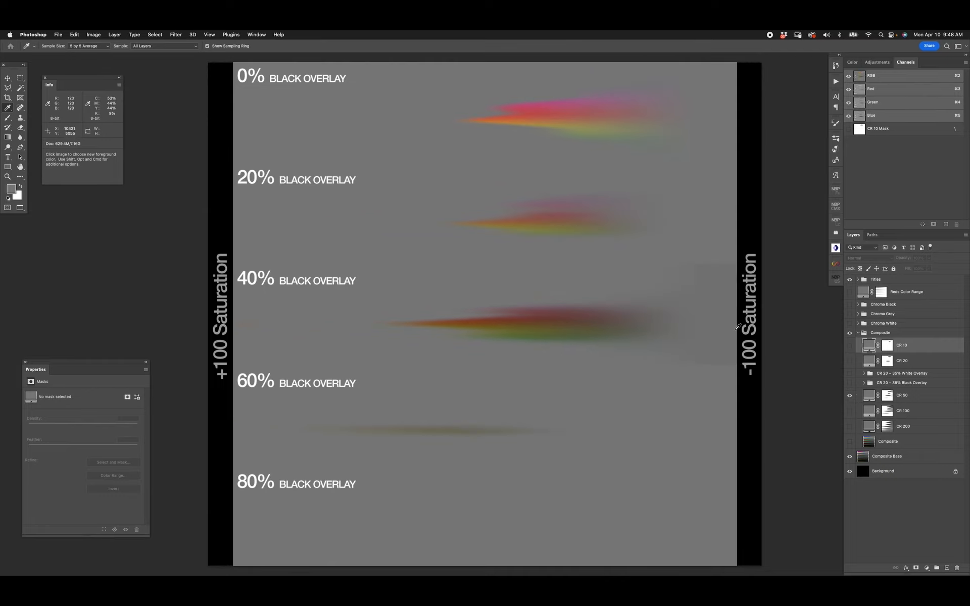
click(849, 395)
click(850, 411)
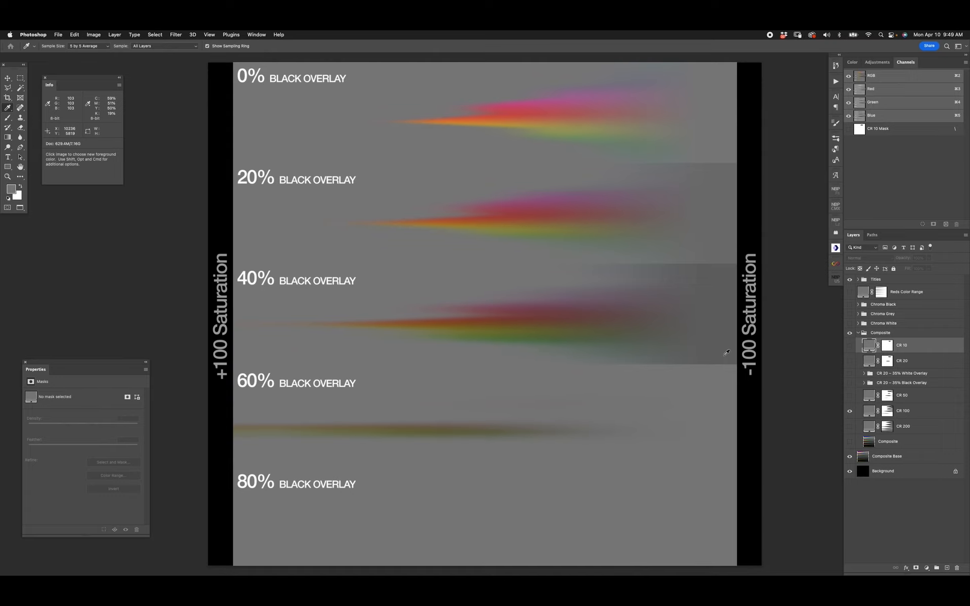
View the CR 200 layer in place of CR 100, sampling colors mainly in its 80% Black Overlay band, and hide it again
click(849, 412)
click(850, 426)
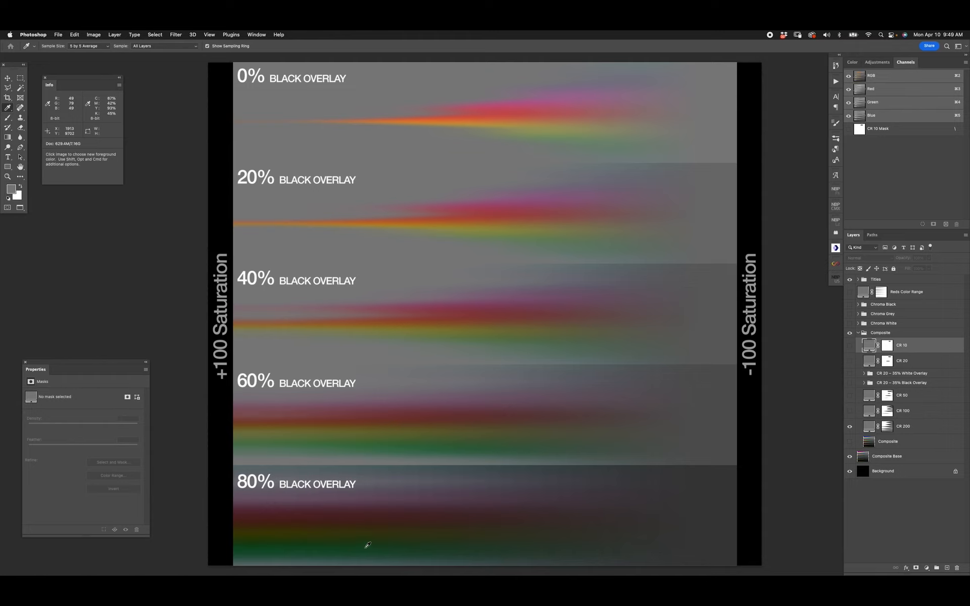
click(267, 549)
click(278, 516)
drag(279, 517, 335, 523)
drag(424, 521, 423, 520)
drag(368, 319, 367, 319)
drag(345, 549, 345, 550)
click(849, 426)
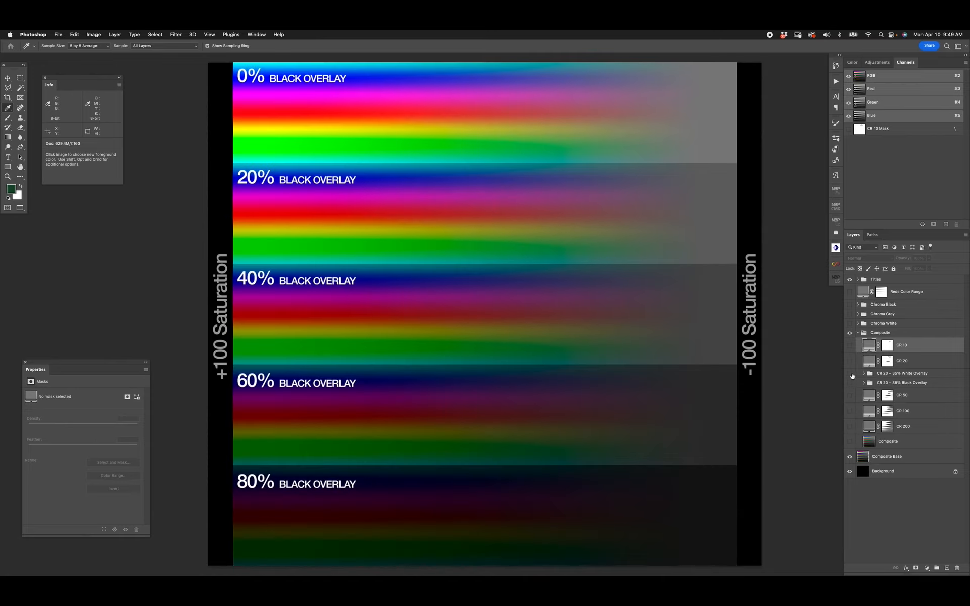
Expand the Chroma White group and compare the composite's CR 20 layer with the Chroma White CR 20 layer
click(858, 323)
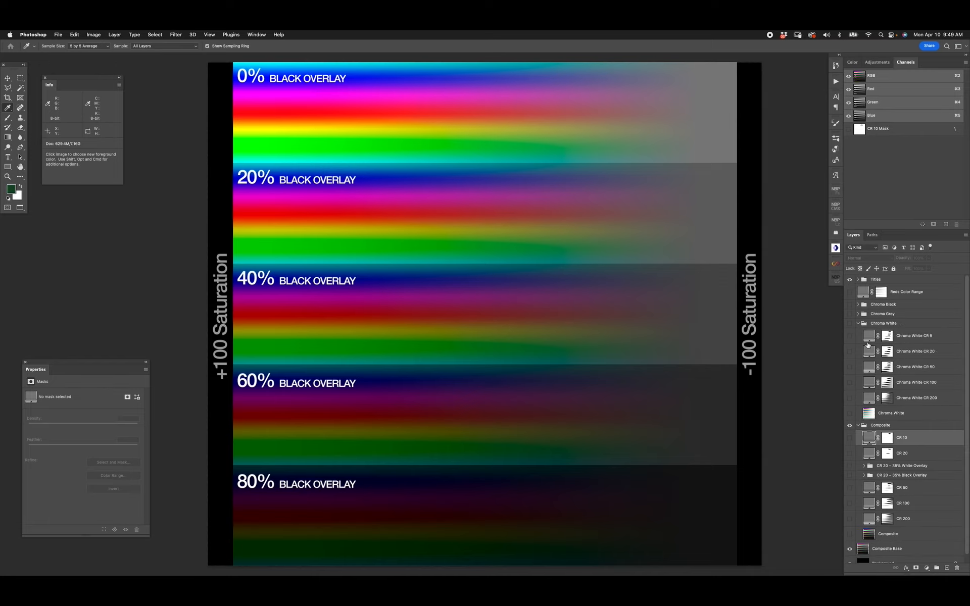
click(850, 453)
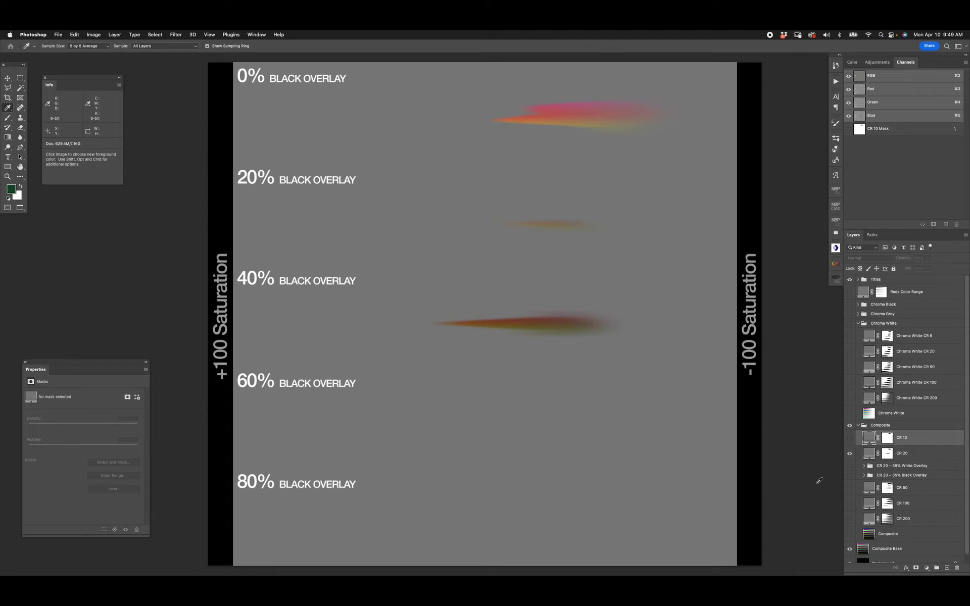
click(850, 453)
click(849, 351)
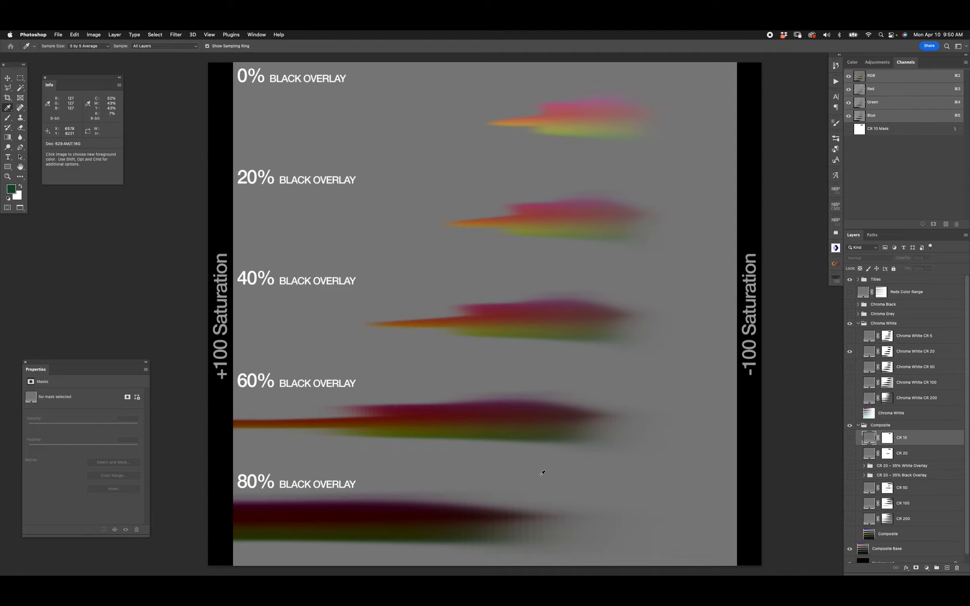
Show the Chroma White image beneath the Chroma White CR 20 mask for comparison, and hide it again
click(849, 413)
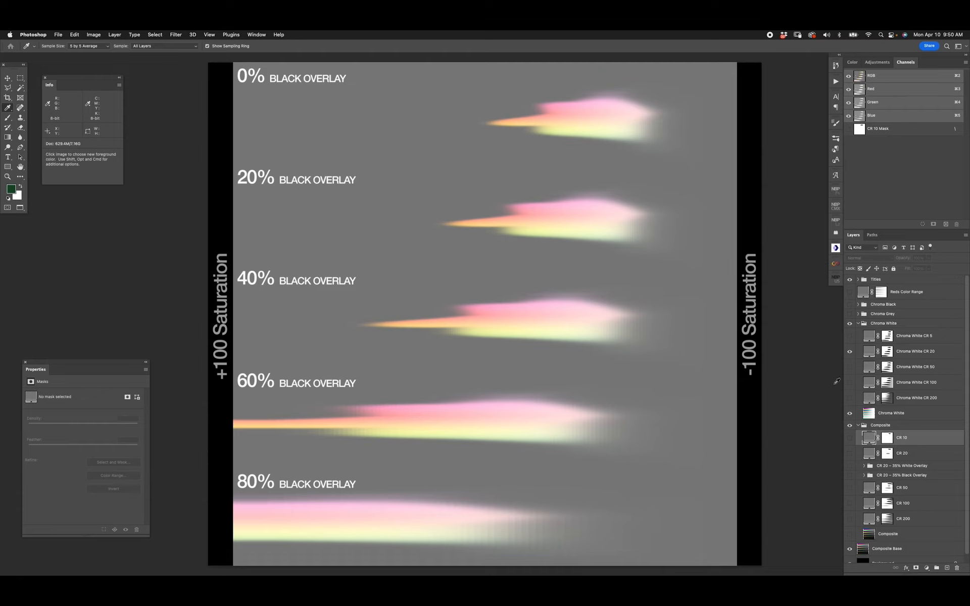
click(849, 413)
click(849, 424)
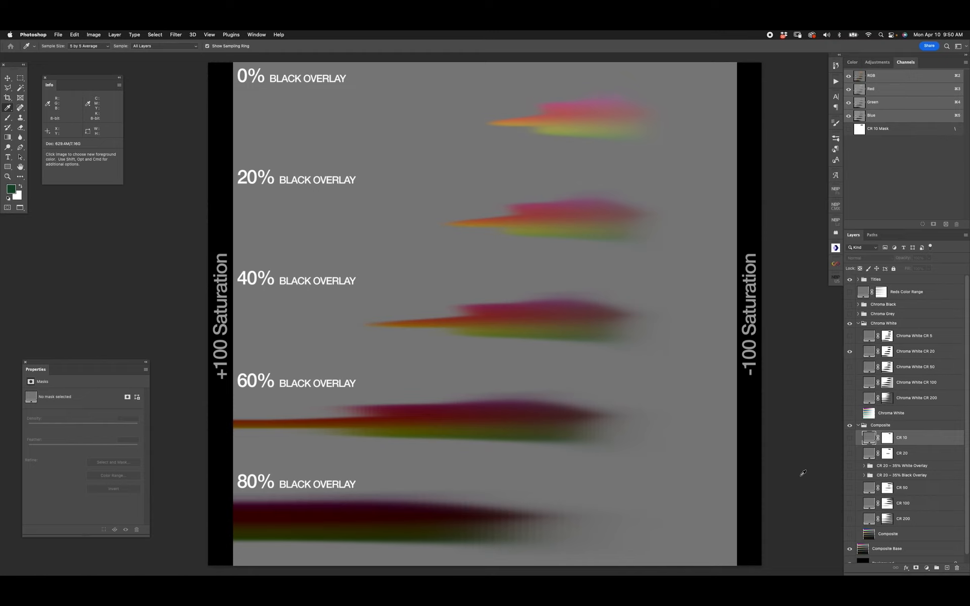
Return the chart to a standard floating window, zoom it out to 8.33%, and move it away from the photo windows
key(f)
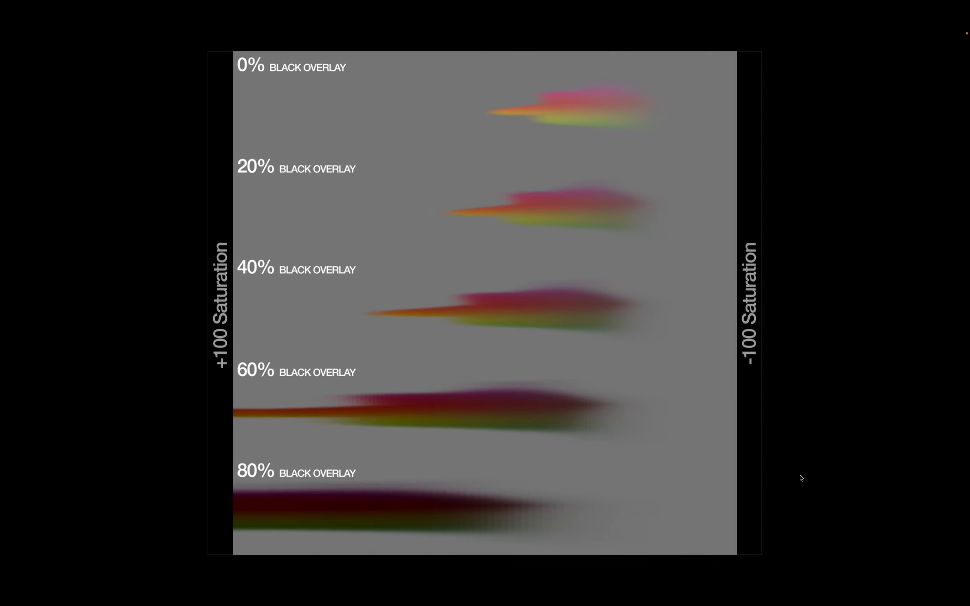
key(f)
key(super+minus)
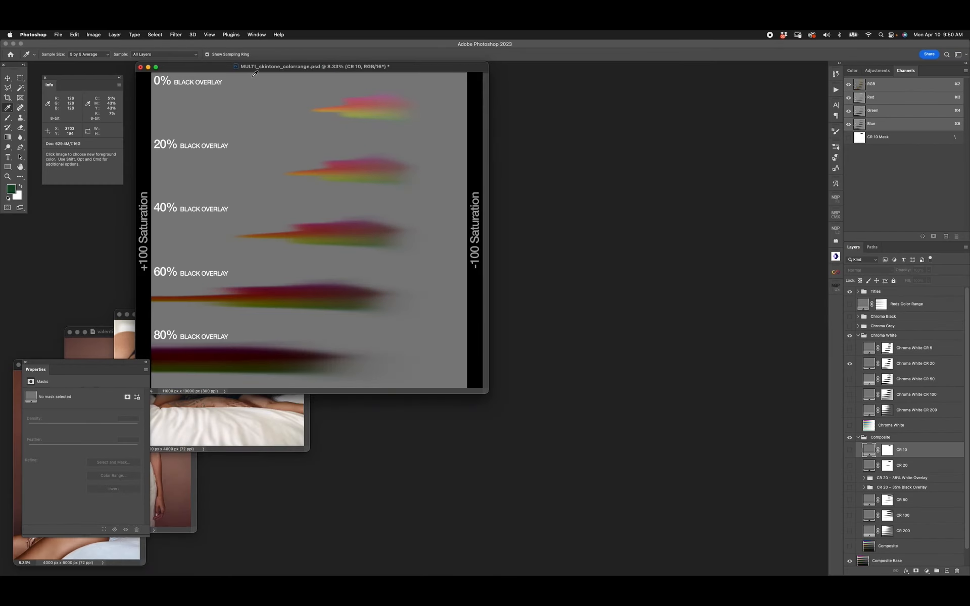
drag(243, 69, 497, 112)
key(v)
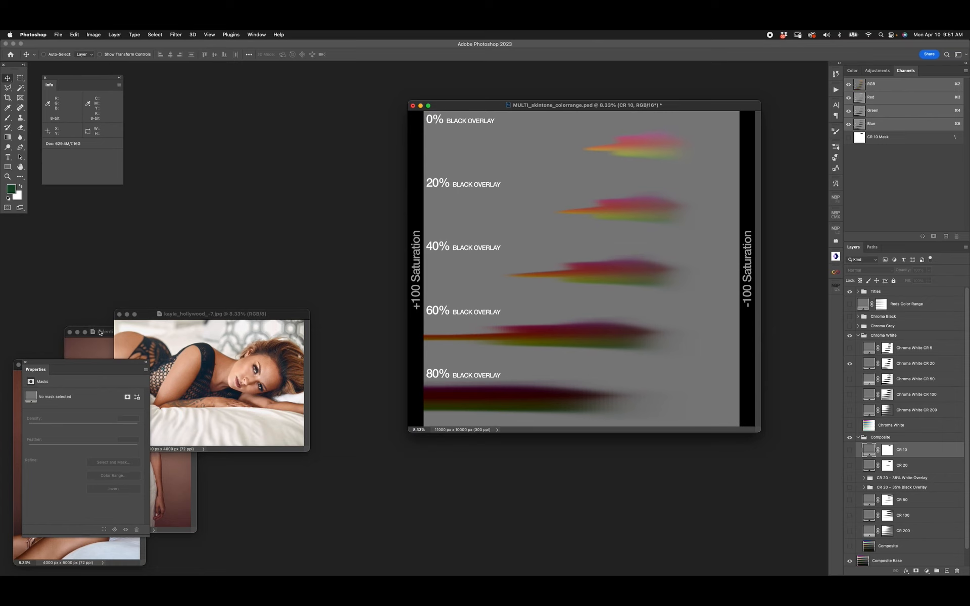
Spread out the three overlapping photo windows and move the Properties panel clear of them
drag(96, 331, 144, 255)
drag(66, 362, 261, 418)
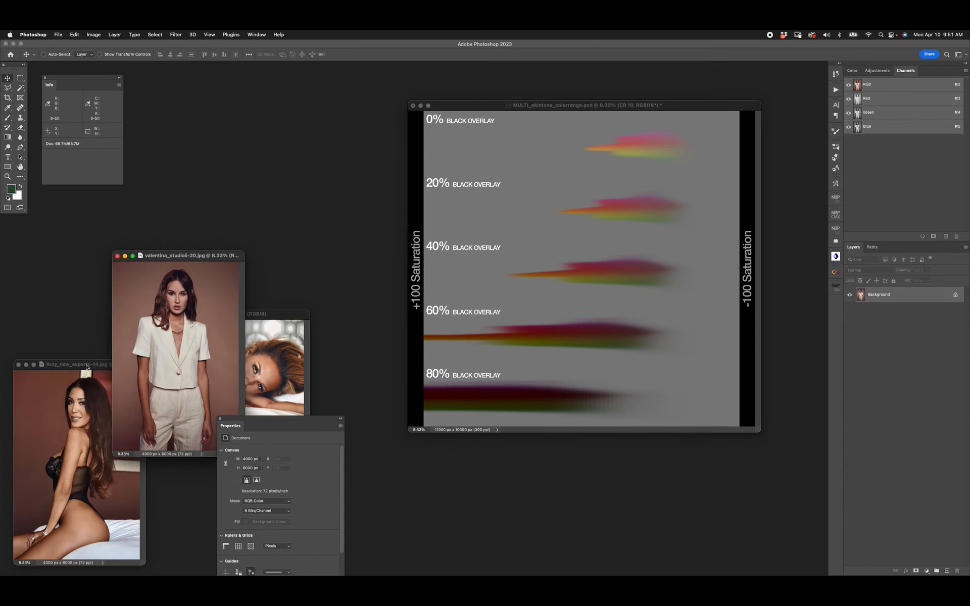
mouse_move(86, 364)
mouse_down()
mouse_move(158, 519)
mouse_move(82, 356)
mouse_up()
click(263, 318)
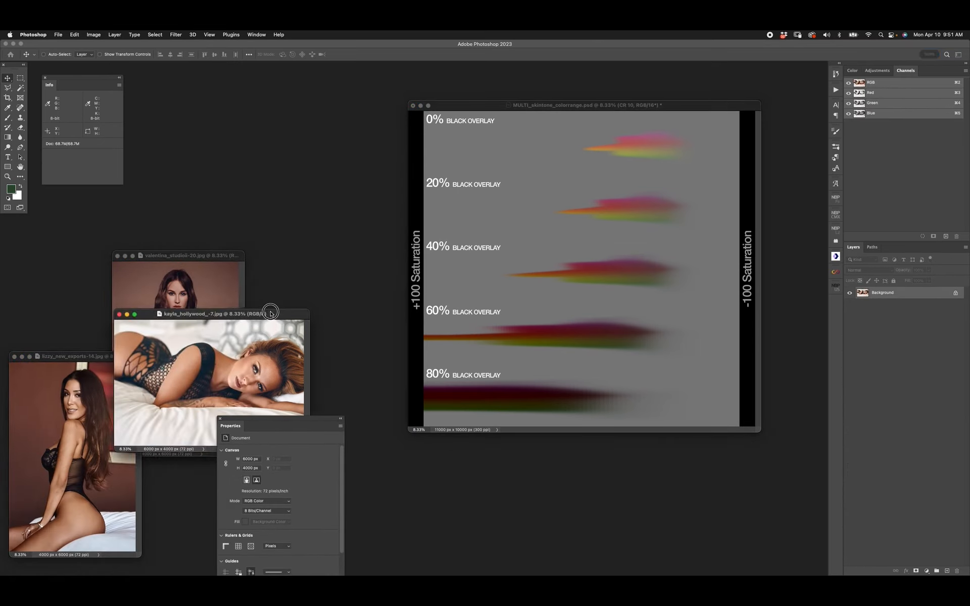
drag(262, 318, 277, 265)
Bring the photo of the woman in the cream suit to the front, zoom it out, and move its window above the others
click(212, 411)
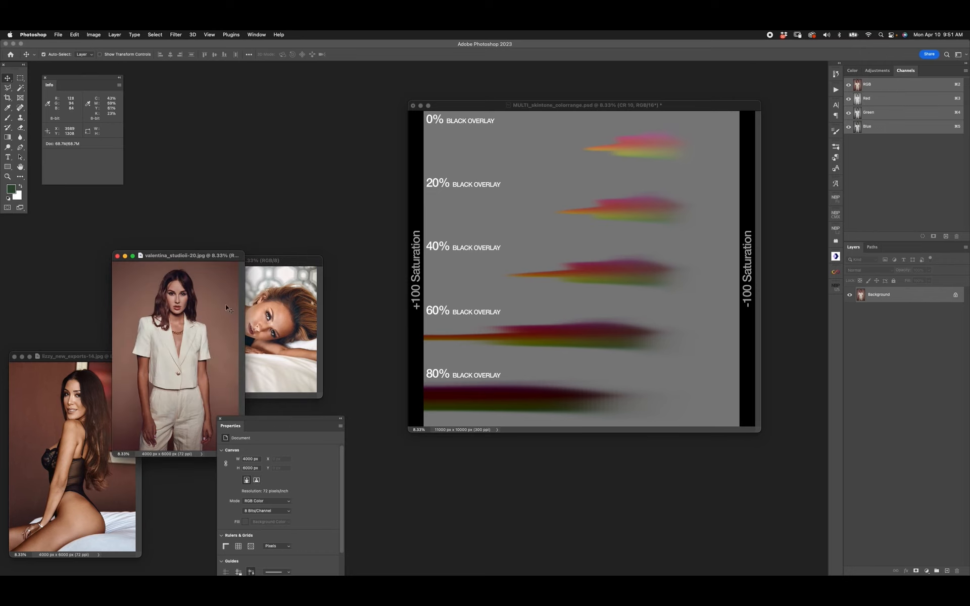
key(super+minus)
drag(177, 255, 221, 84)
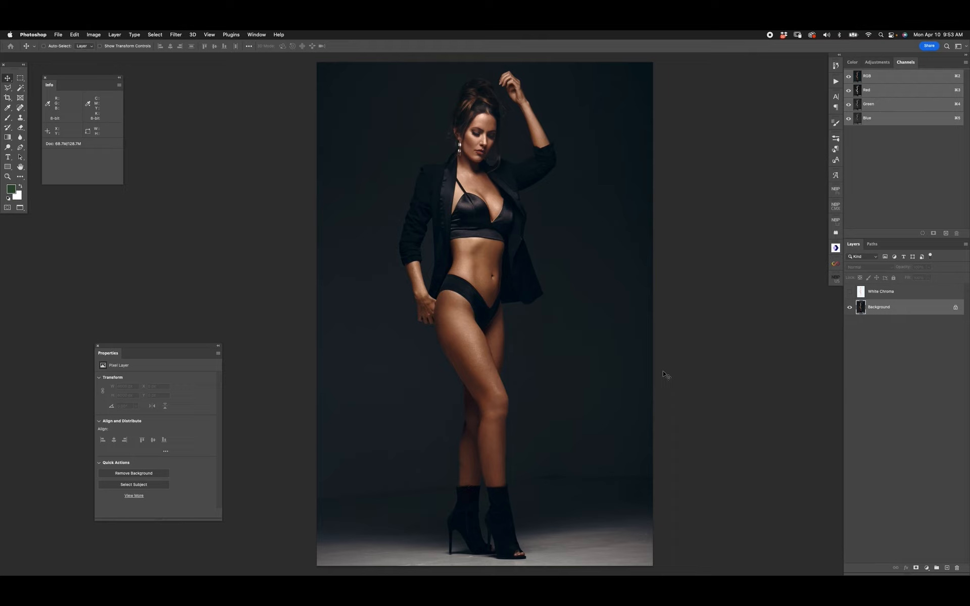
Select the woman as the subject on the Background layer and preview the Skin Tones color range at fuzziness 200 without applying it
click(155, 34)
click(174, 123)
click(154, 34)
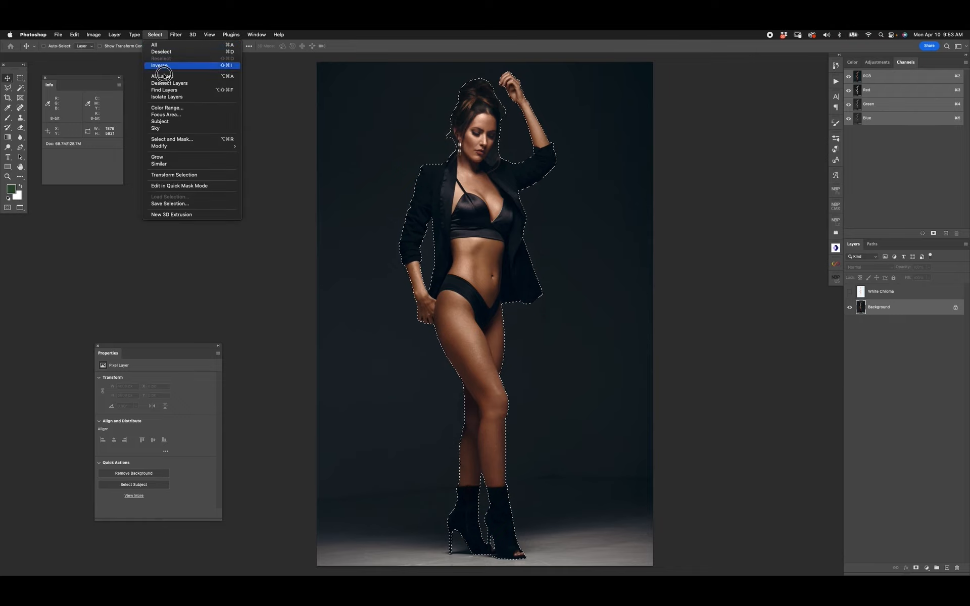
click(162, 108)
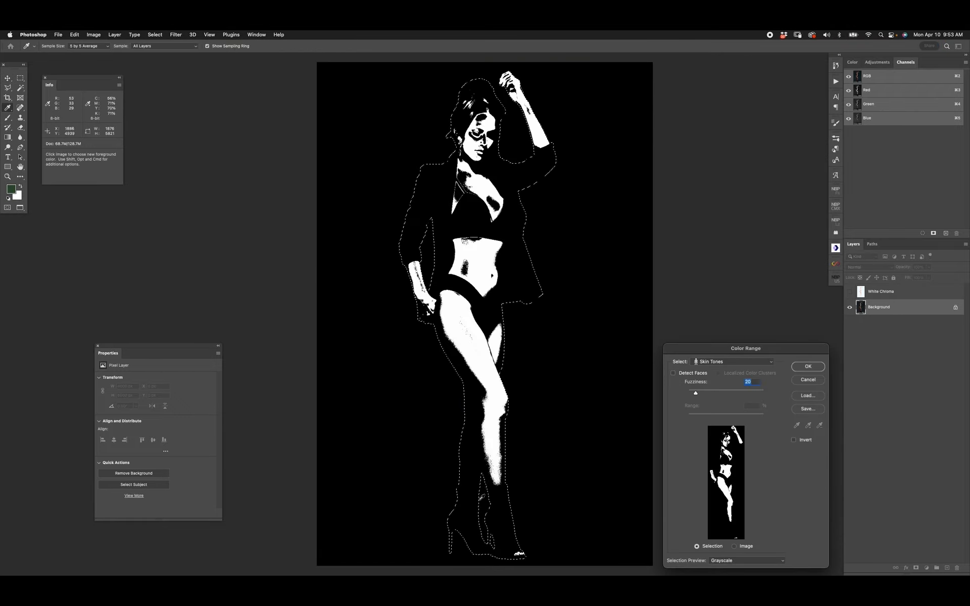
drag(710, 392, 765, 397)
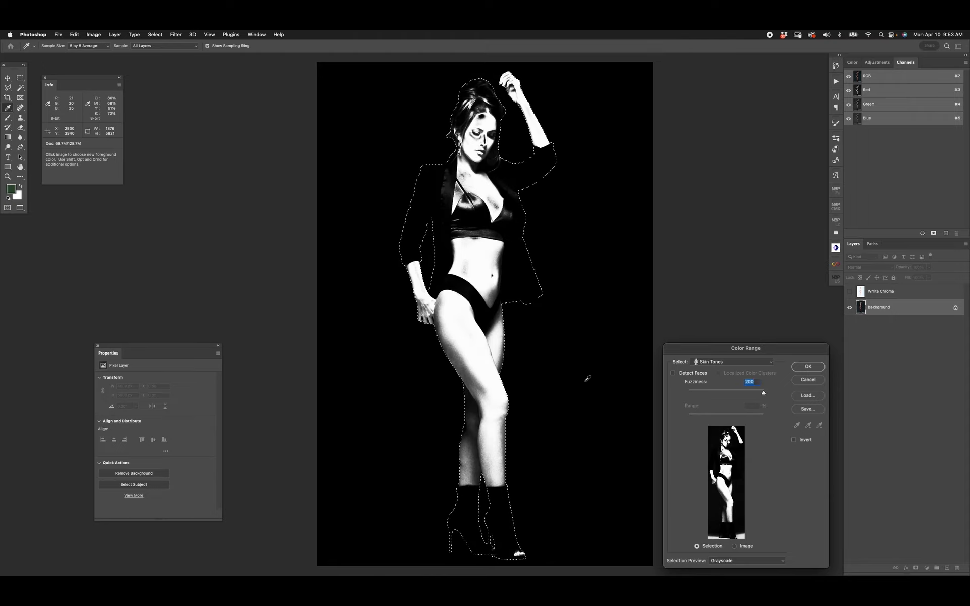
click(807, 380)
Show and select the White Chroma layer and open Color Range for Skin Tones within the subject selection
click(880, 292)
click(848, 291)
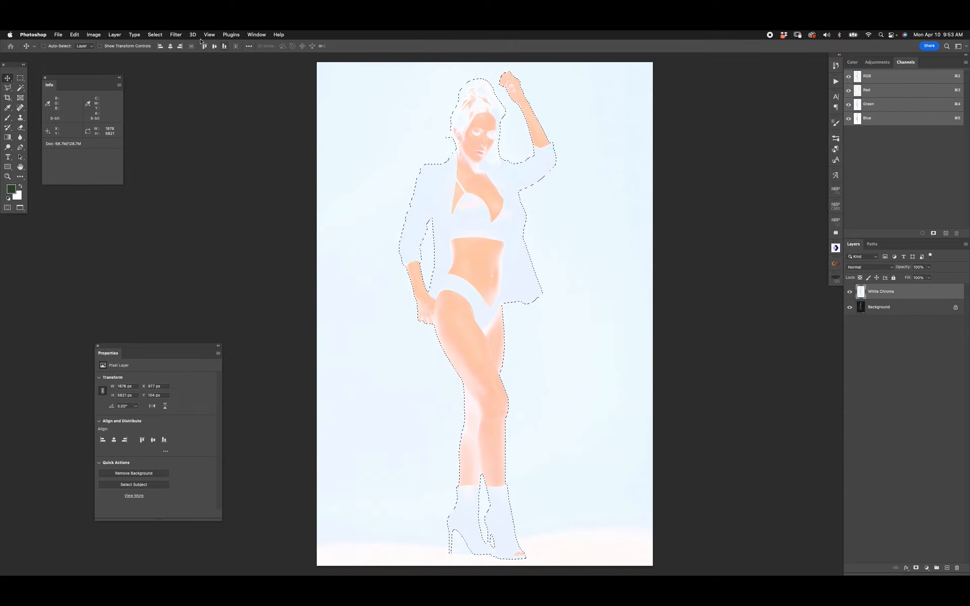
click(156, 35)
click(175, 108)
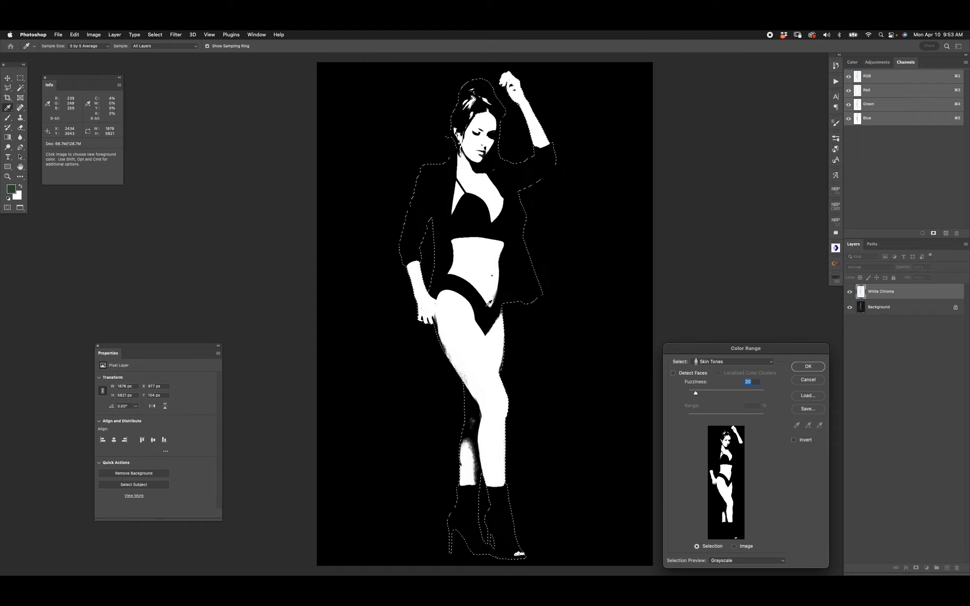
Try increasing fuzziness values on the White Chroma layer, settle on 130, and apply the Skin Tones selection
key(shift+Up)
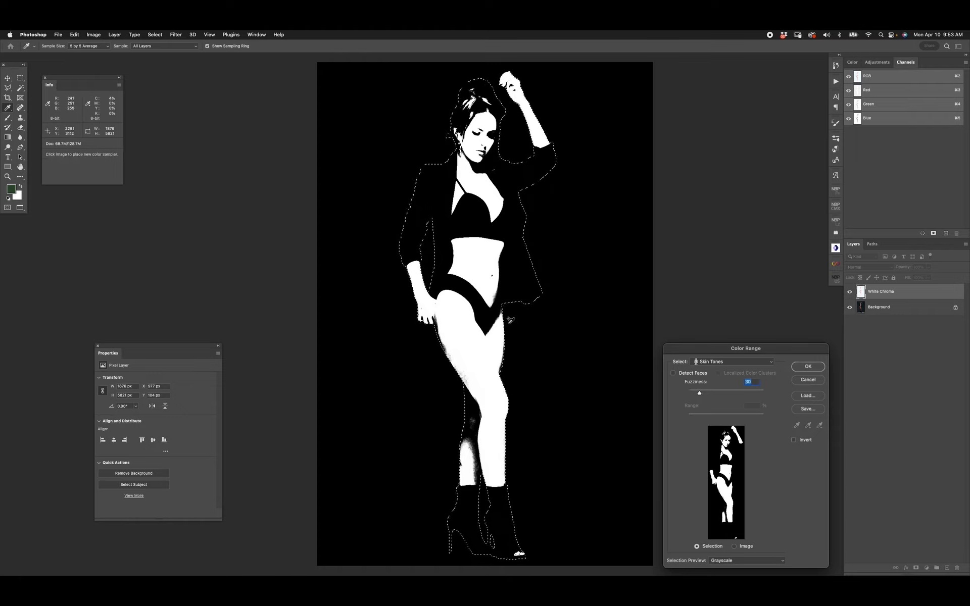
key(shift+Up)
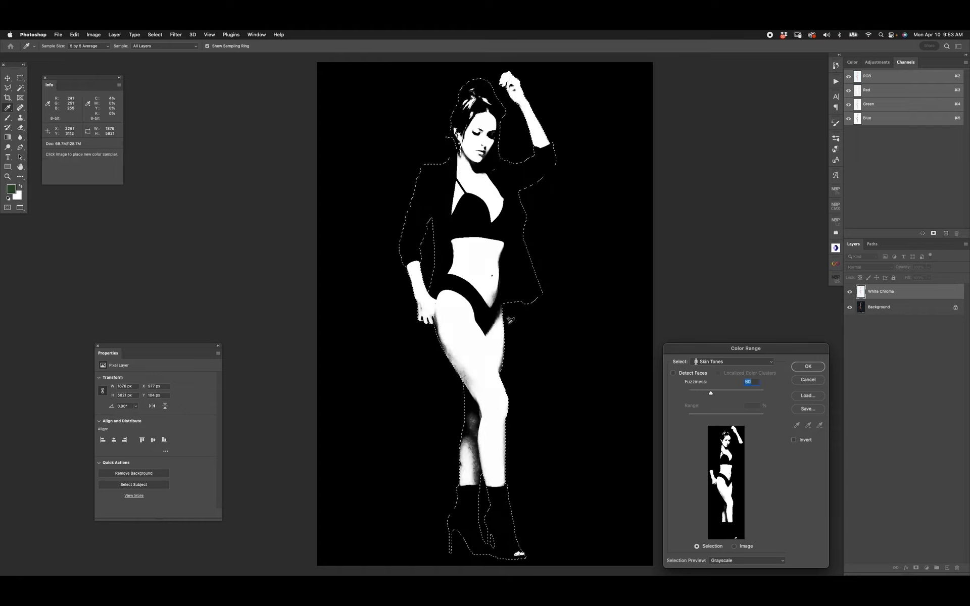
key(shift+Up)
key(shift+Up)
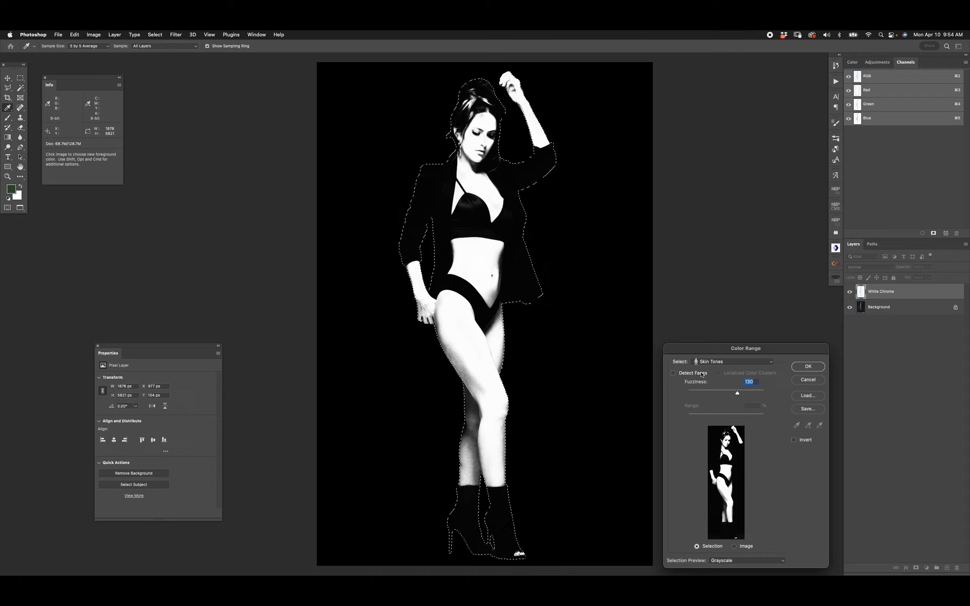
key(shift+Up)
key(shift+Down)
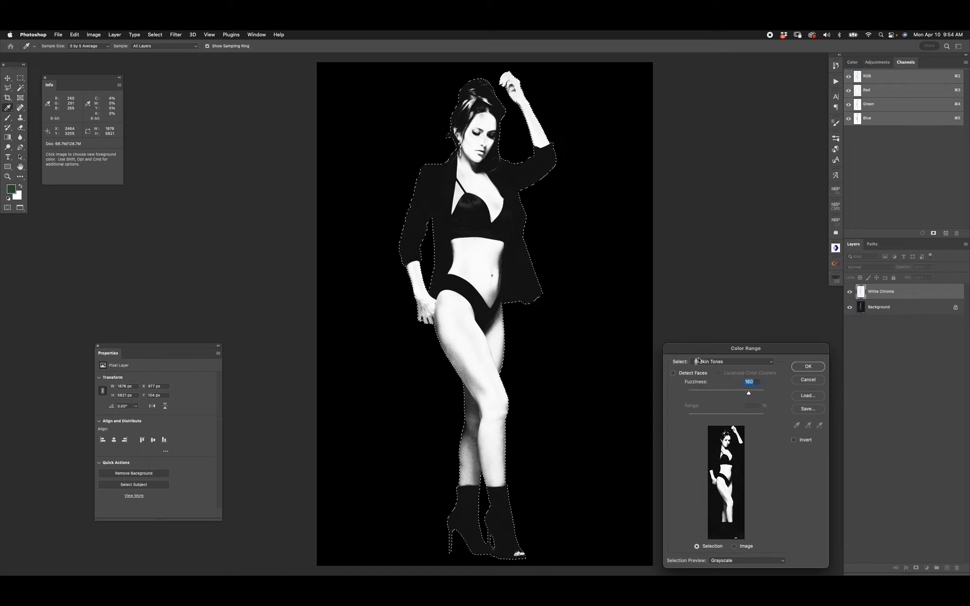
key(shift+Down)
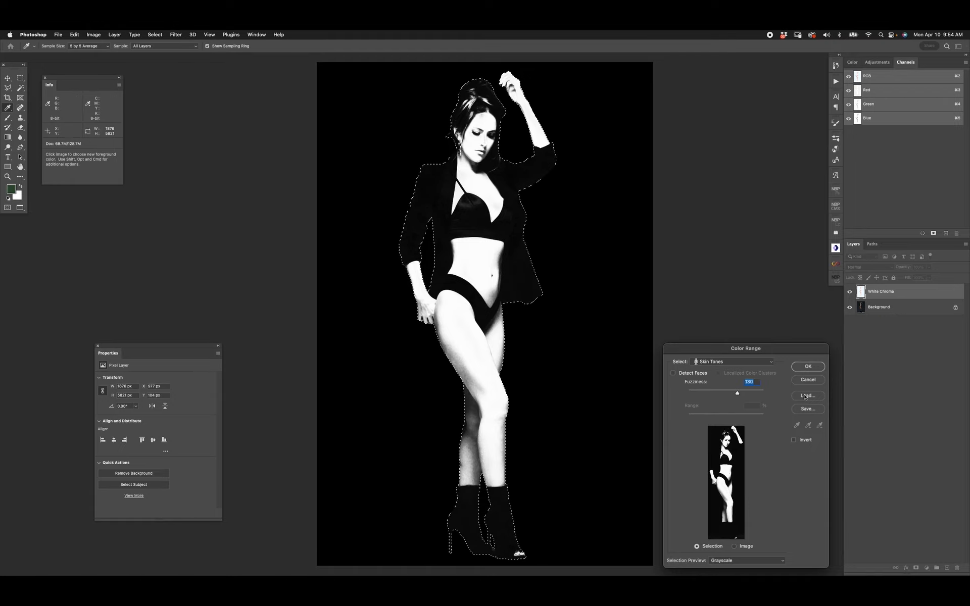
key(Return)
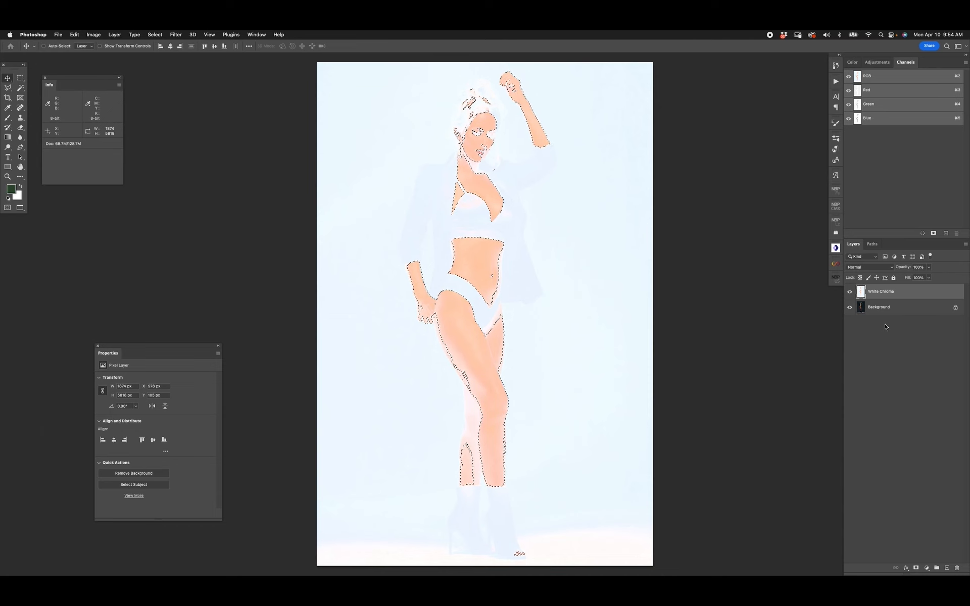
Return the photo to a floating window, bring the color chart forward in full-screen view fitted to screen, and move the Properties panel clear of it
key(f)
key(f)
key(super+minus)
click(645, 105)
key(f)
key(super+0)
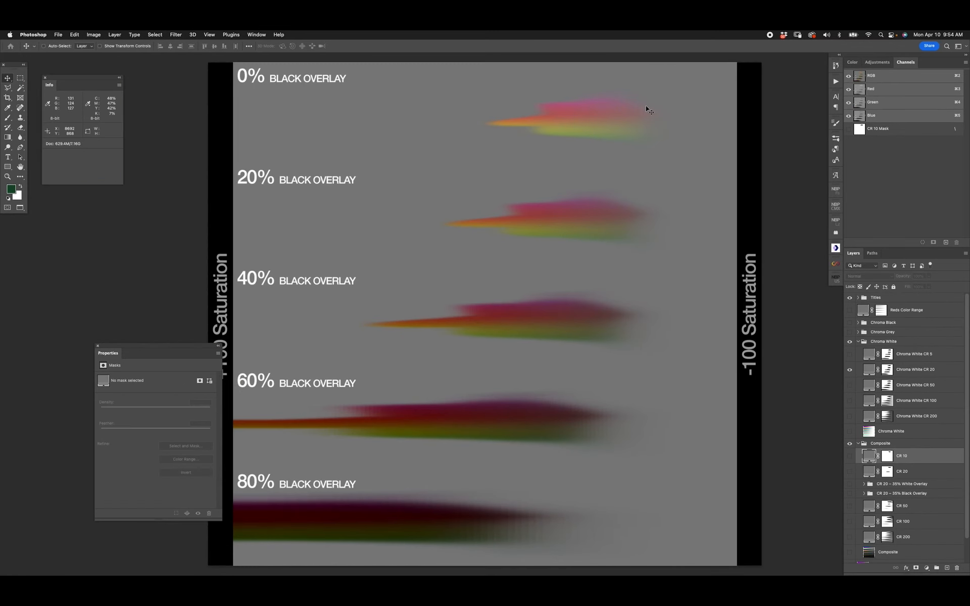
drag(184, 354, 129, 346)
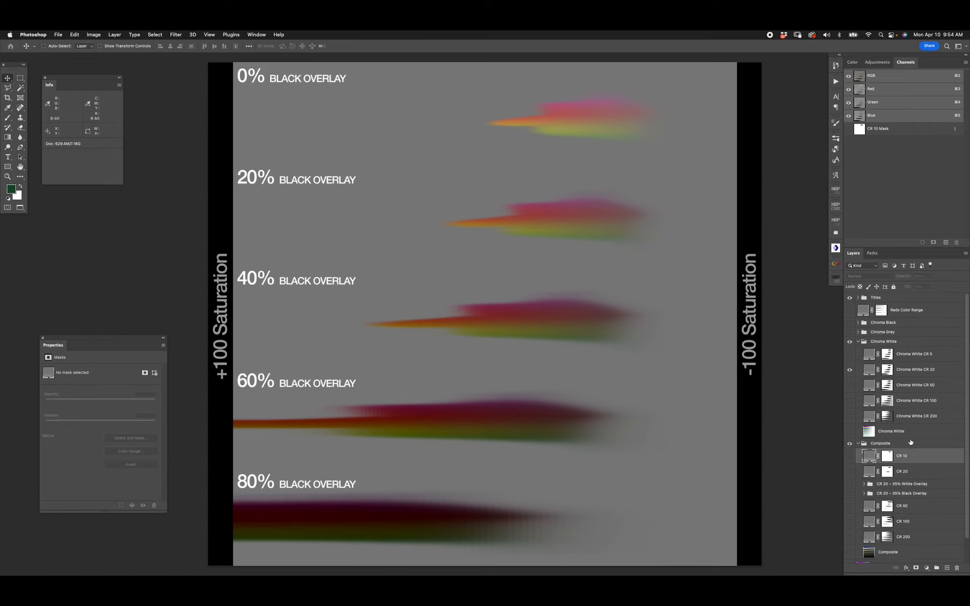
Select the Chroma White CR 20 layer, hide it, and show the Chroma White CR 5 mask before hiding that too
click(870, 369)
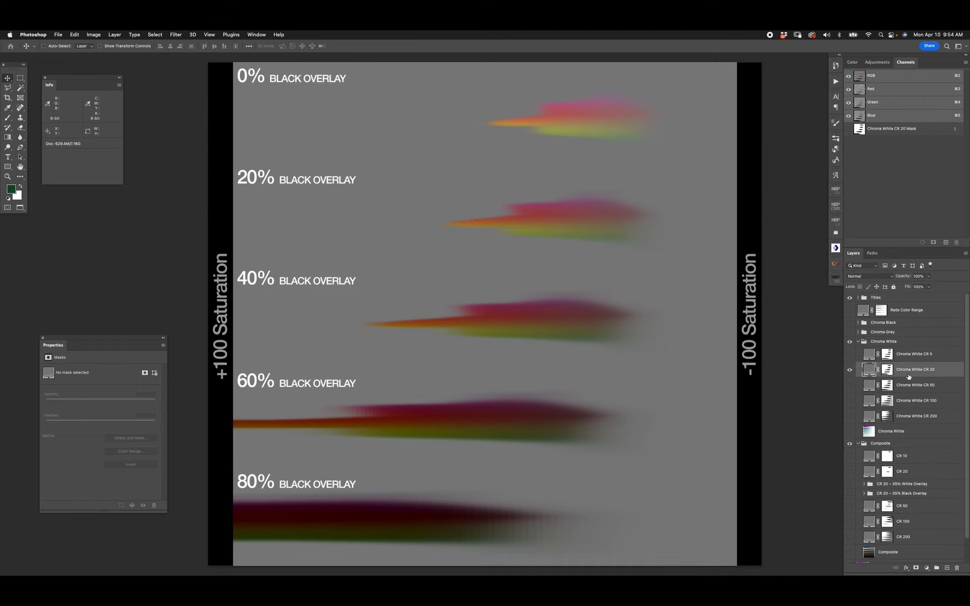
click(849, 354)
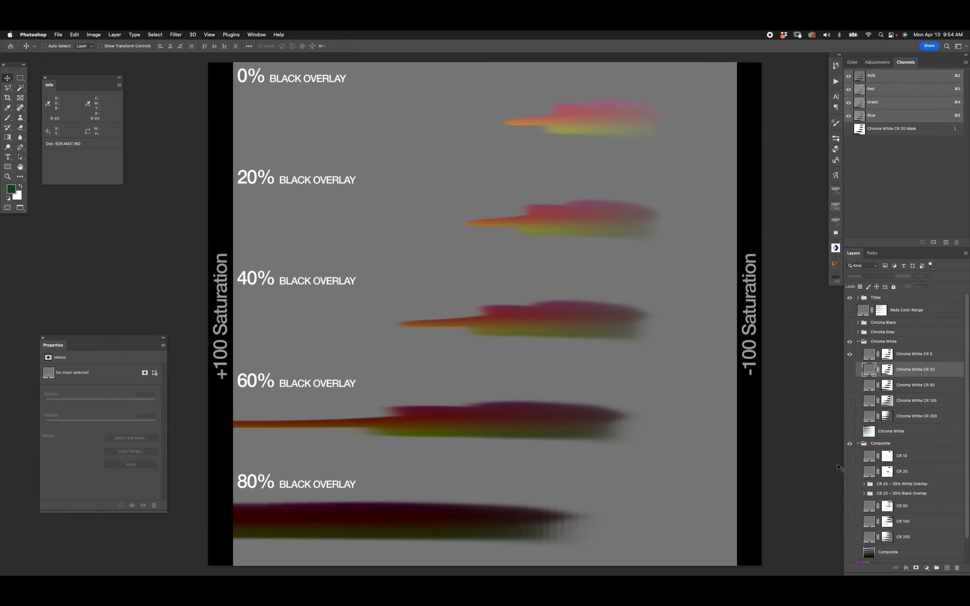
click(849, 354)
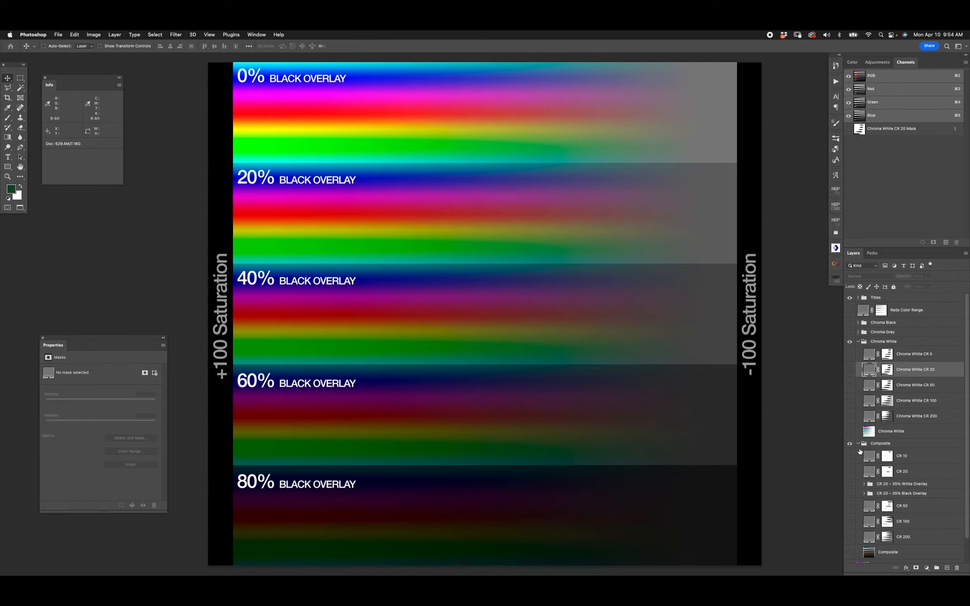
Show the Composite group's CR 10, CR 20 and CR 50 masks one at a time, hiding each again
click(849, 455)
click(849, 456)
click(849, 471)
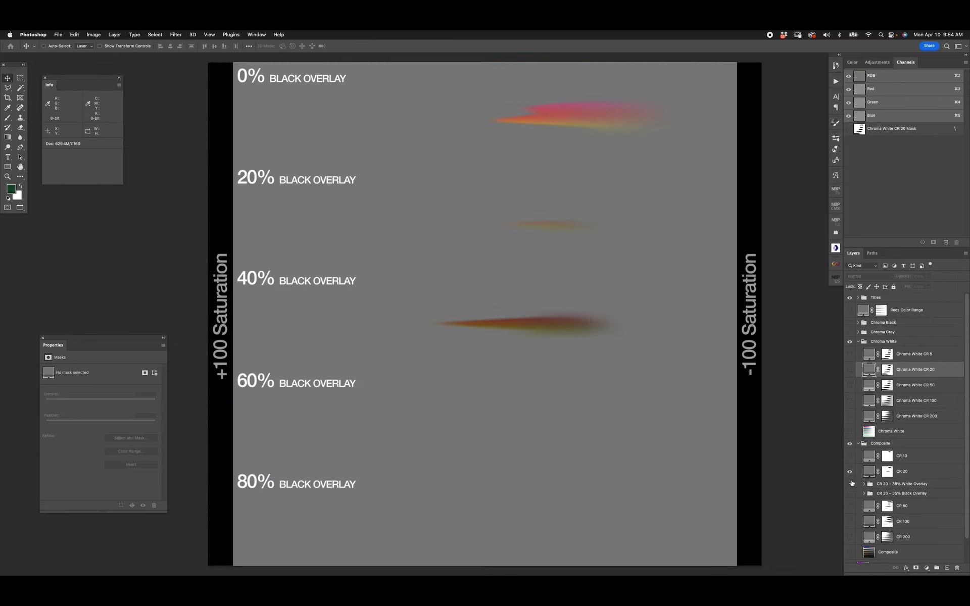
click(850, 471)
click(850, 505)
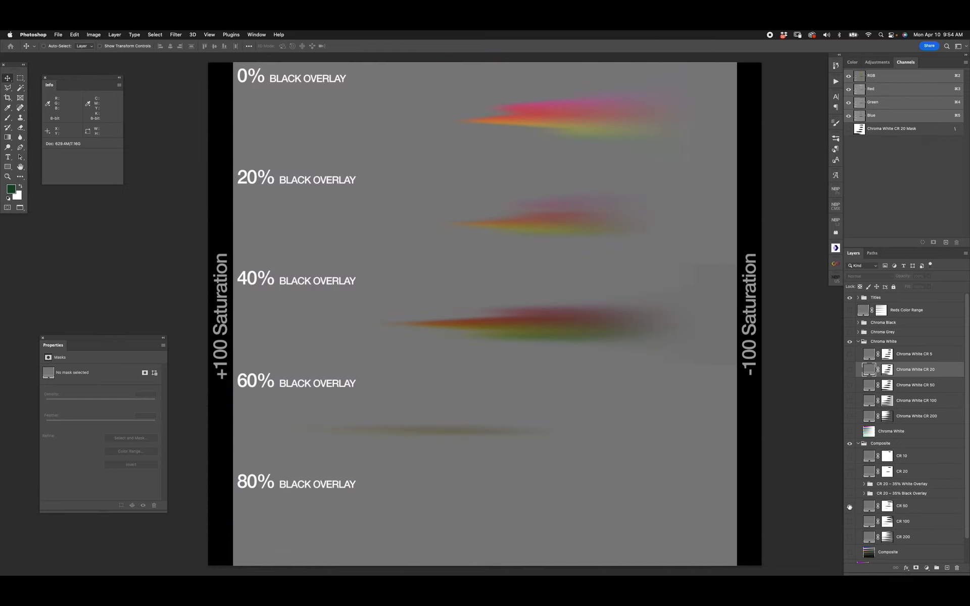
click(850, 505)
Show the Chroma White masks CR 5, CR 20, CR 50, CR 100 and CR 200 one at a time, hiding each again
click(849, 354)
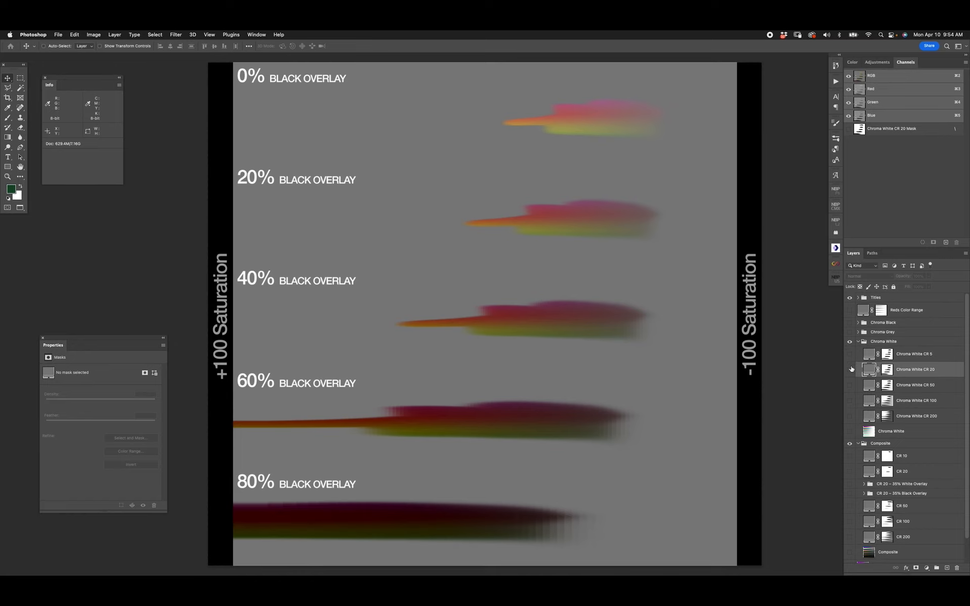
click(849, 354)
click(849, 369)
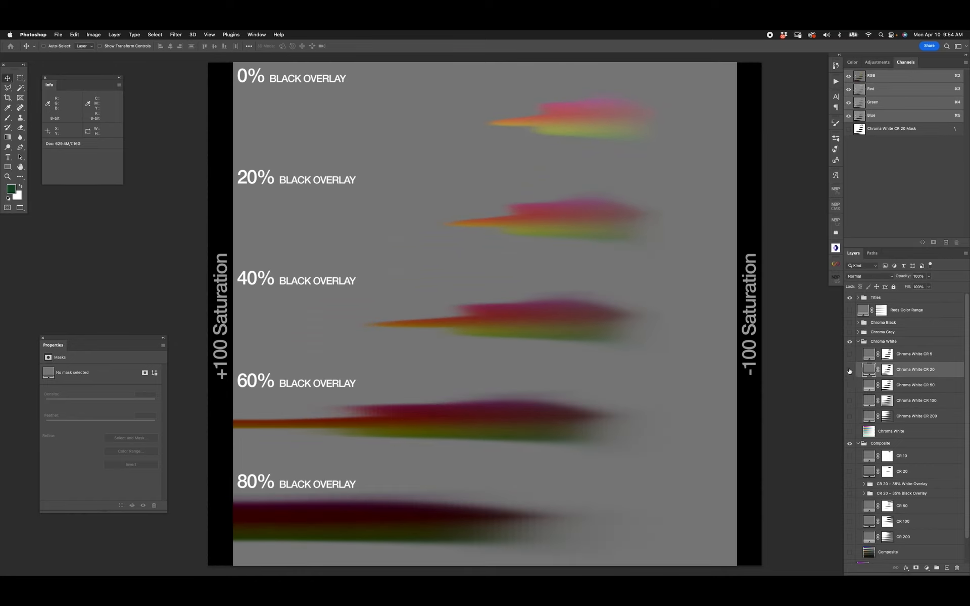
click(849, 369)
click(849, 385)
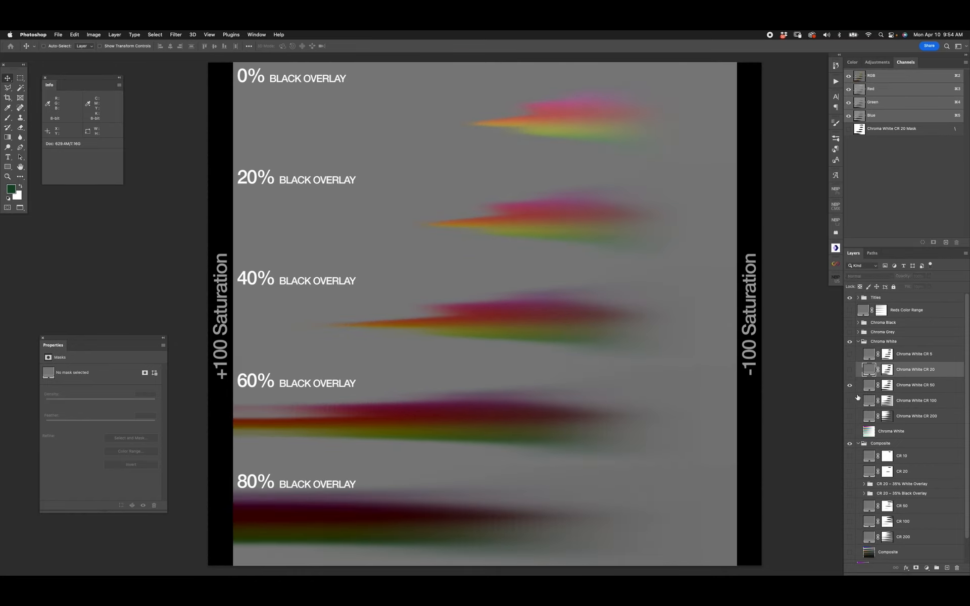
click(849, 385)
click(849, 400)
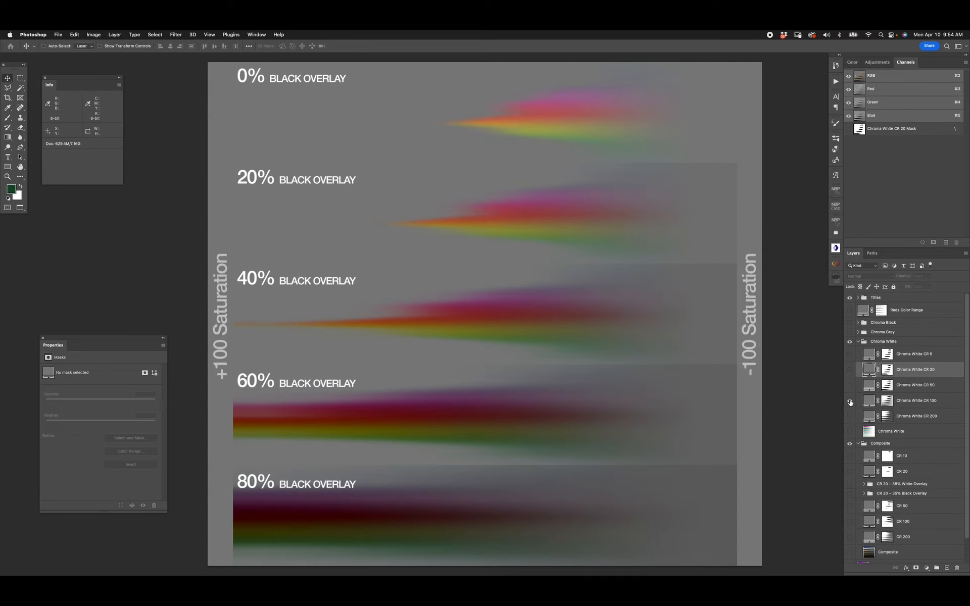
click(849, 402)
click(849, 415)
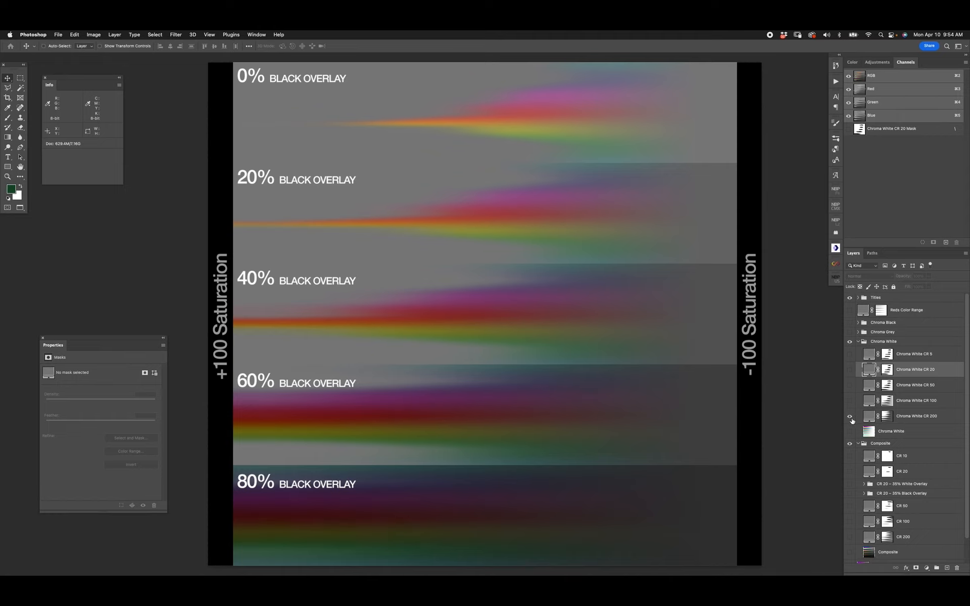
click(849, 417)
Compare the Chroma White CR 50 mask with the Chroma White CR 5 mask, leaving both hidden
click(849, 385)
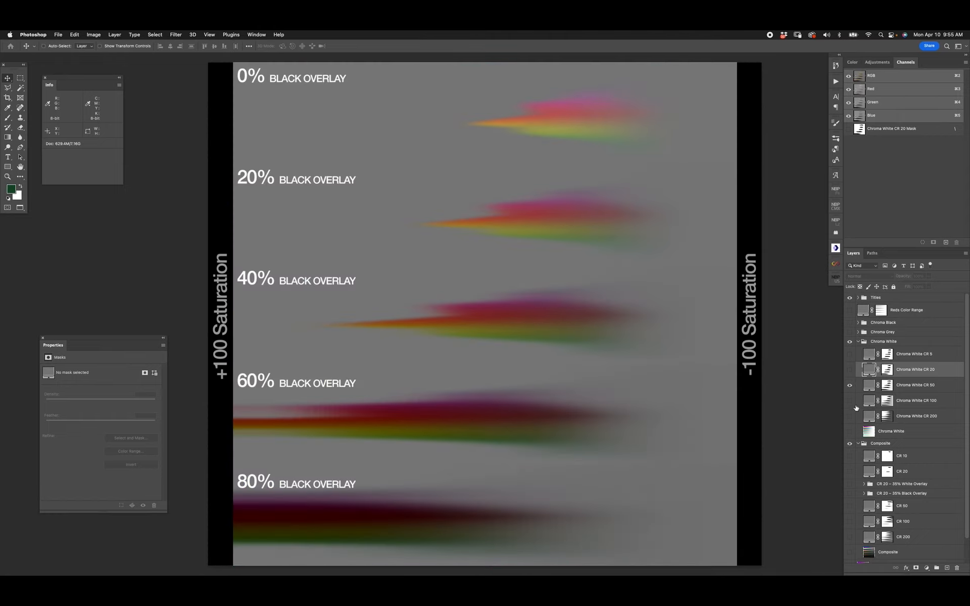
click(849, 386)
click(850, 355)
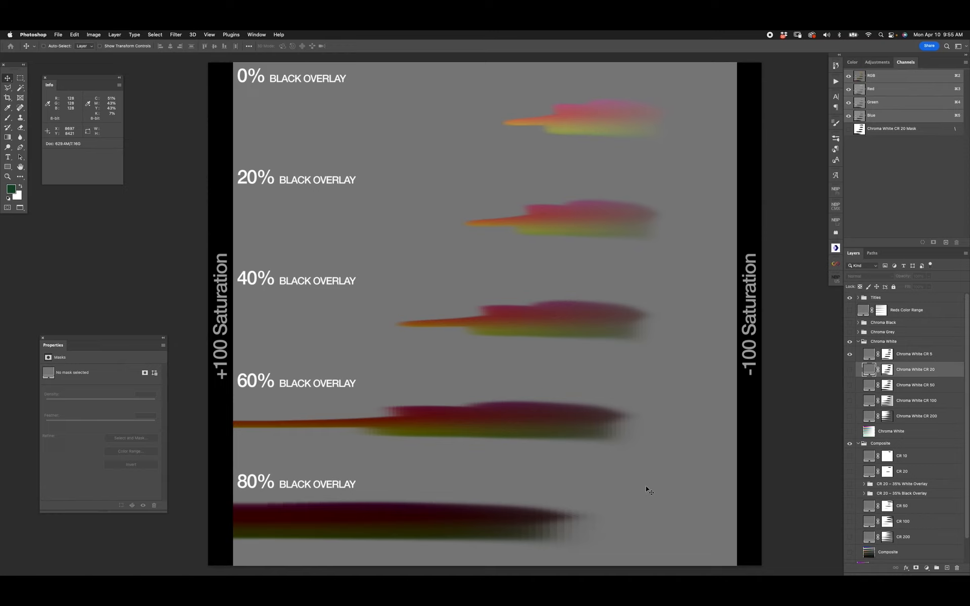
click(850, 355)
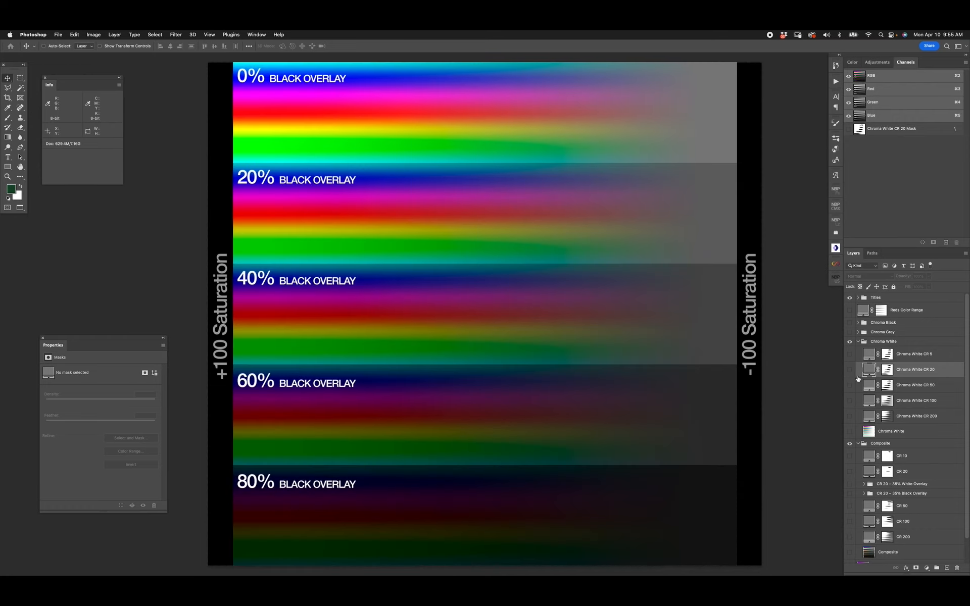
Hide the Chroma White group, and turn on and expand the Chroma Grey group
click(850, 342)
click(849, 332)
click(857, 331)
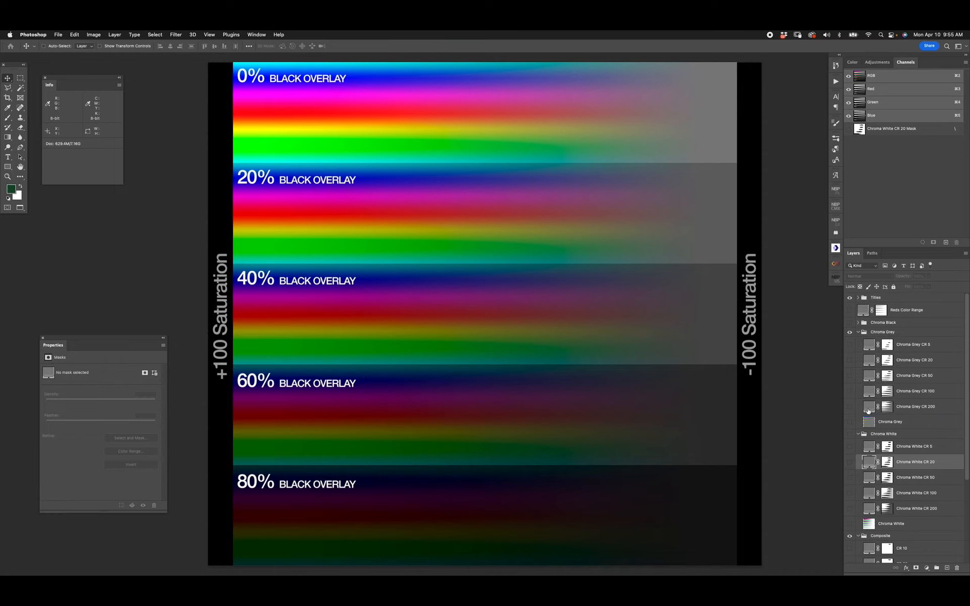
With the Chroma White group on again, compare Chroma White CR 5 against Chroma Grey CR 5 by showing one mask at a time
click(868, 446)
click(850, 446)
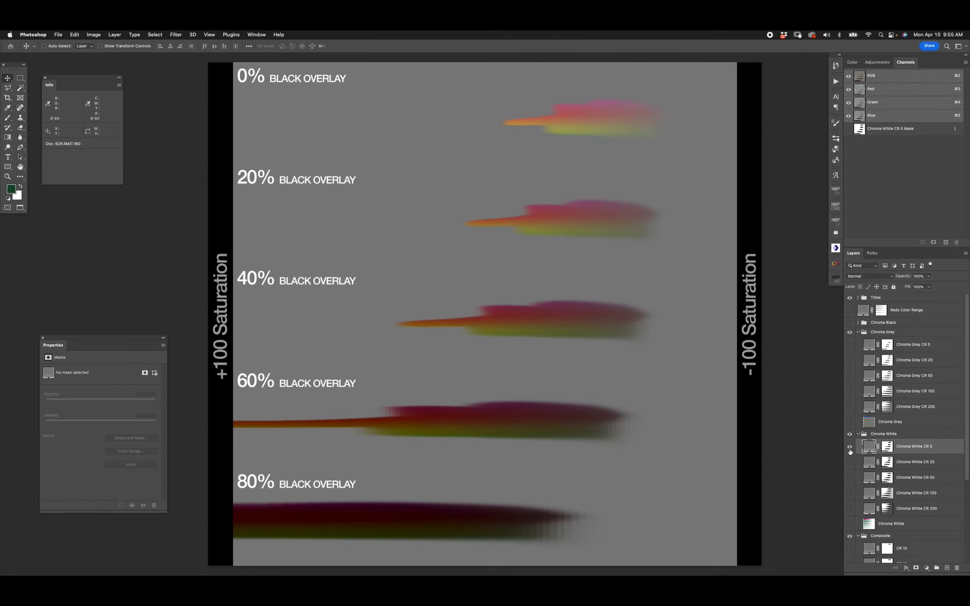
click(849, 447)
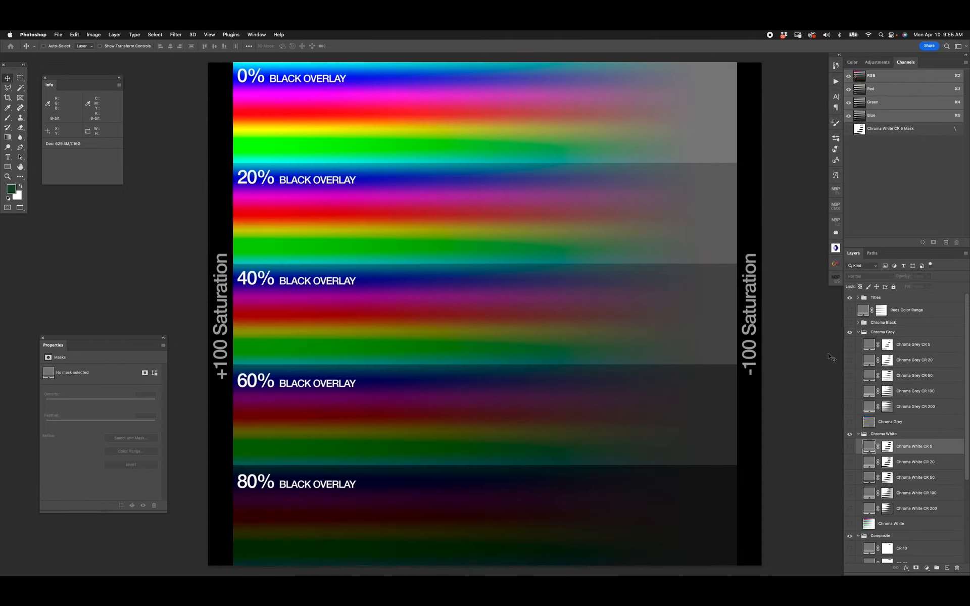
click(849, 344)
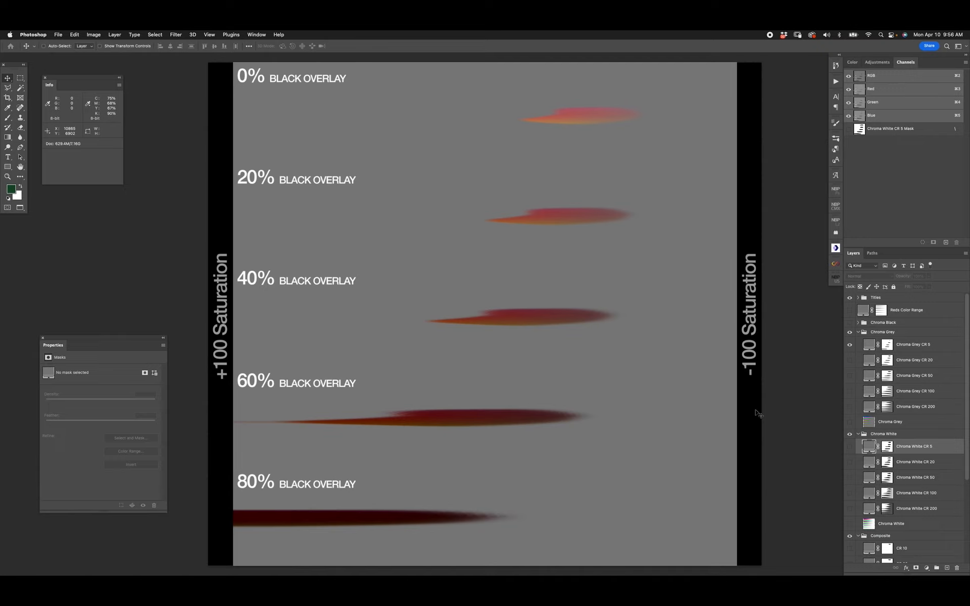
click(849, 344)
click(849, 445)
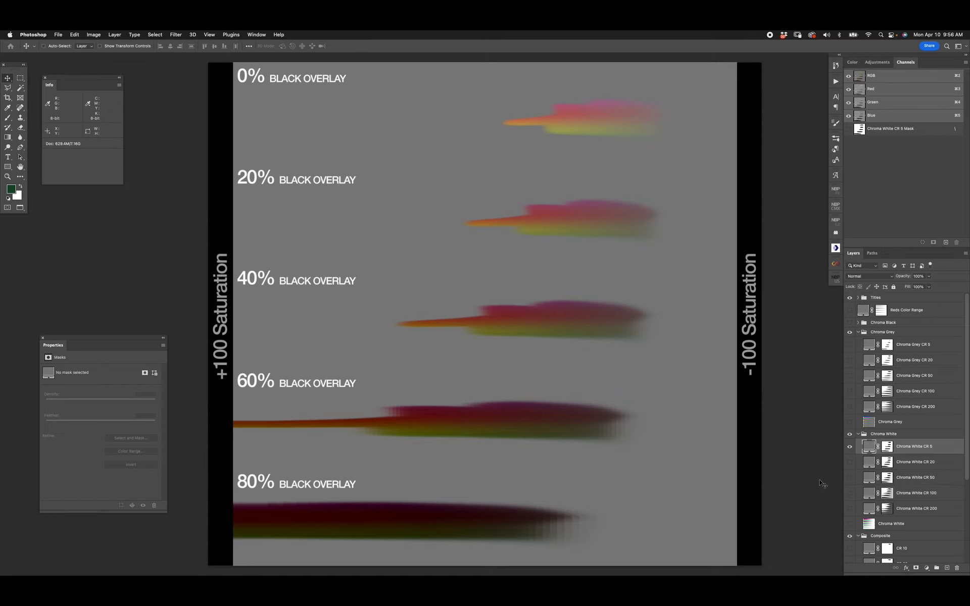
click(849, 446)
Compare the Chroma Grey CR 20 and CR 5 masks by switching them on and off
click(849, 359)
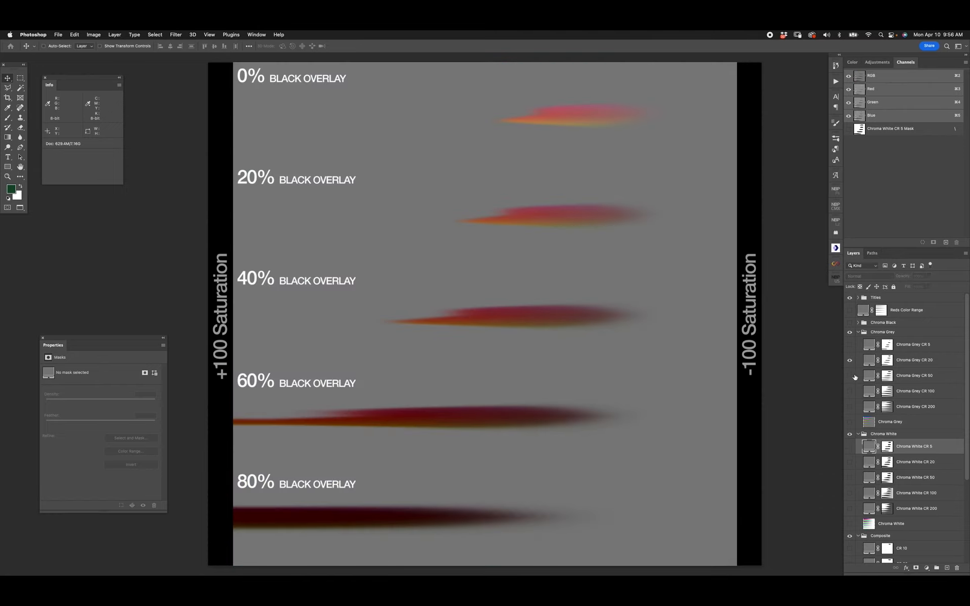
click(849, 360)
click(849, 359)
click(849, 344)
click(849, 359)
Show the Chroma Grey CR 50, CR 100 and CR 200 masks one at a time, and reveal the Chroma Grey image
click(849, 375)
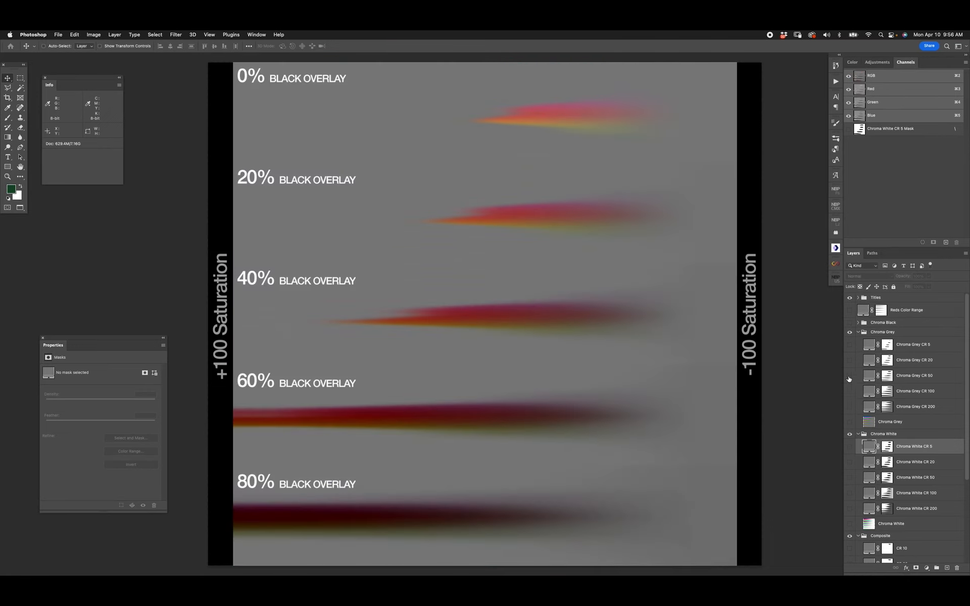
click(848, 375)
click(849, 391)
click(849, 391)
click(849, 407)
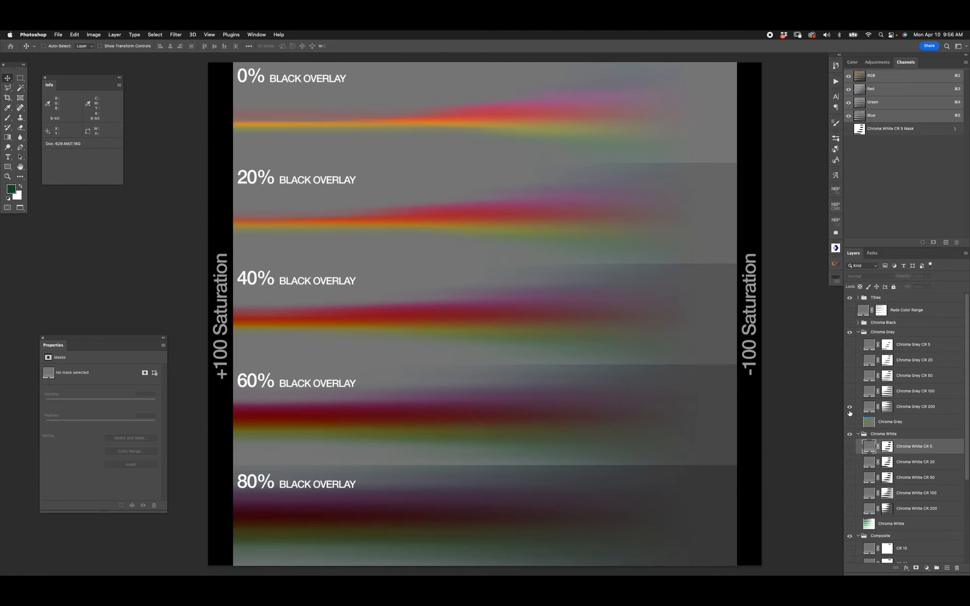
click(849, 407)
click(849, 435)
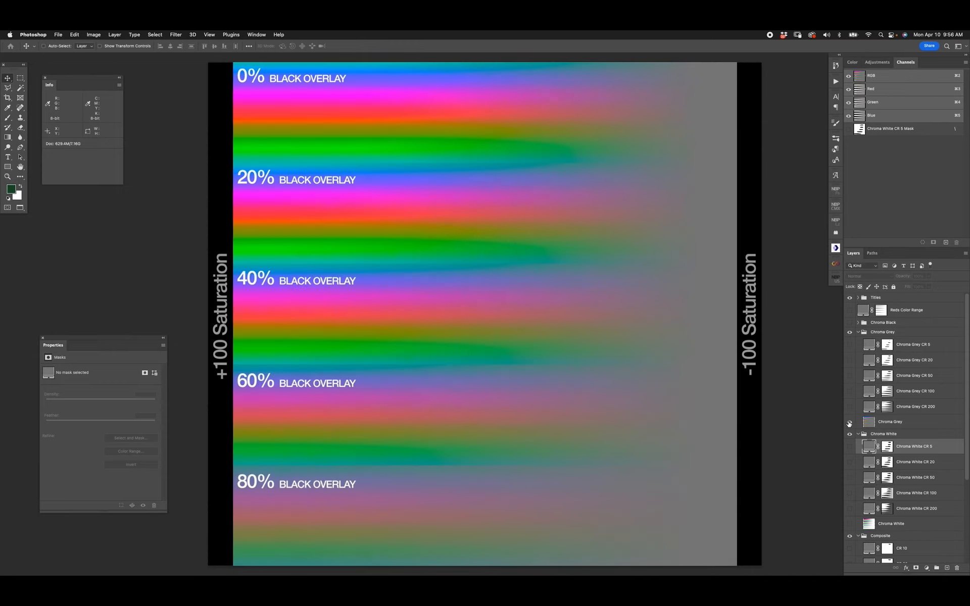
Compare the Chroma Grey and Chroma White images by switching each on and off
click(849, 423)
click(850, 422)
click(850, 525)
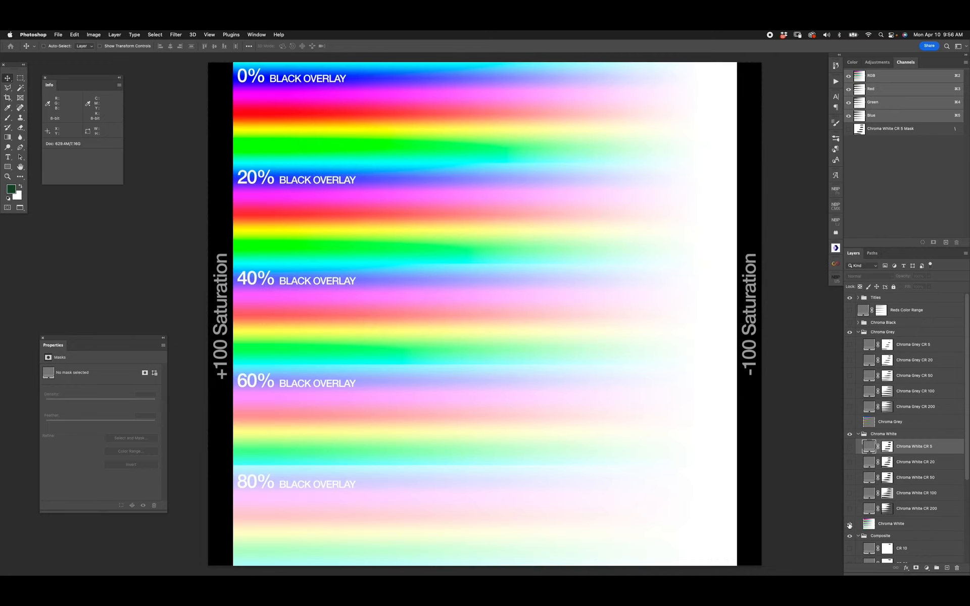
click(850, 525)
Turn on and expand the Chroma Black group, and show its Chroma Black image briefly before hiding the image
click(849, 322)
click(857, 322)
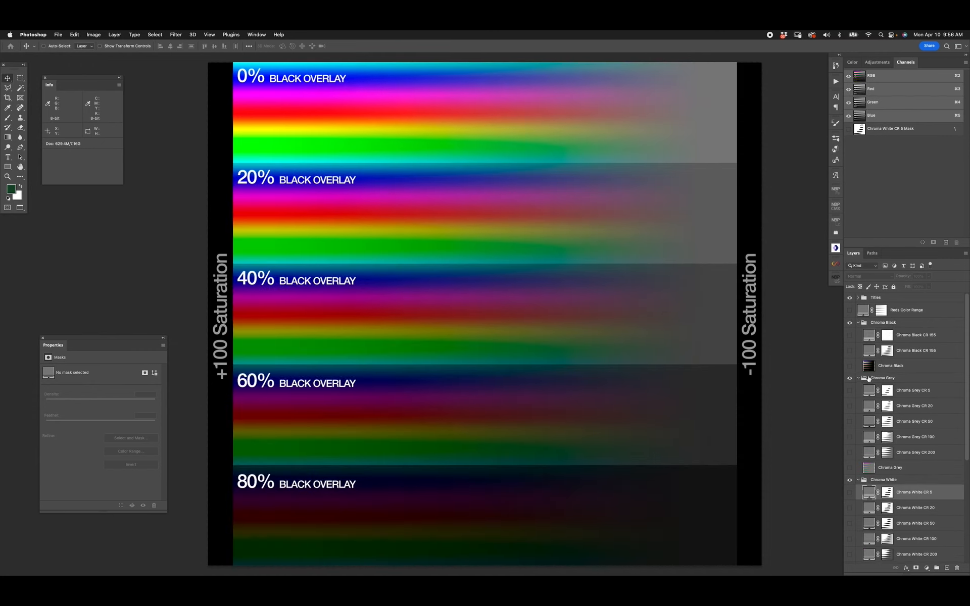
click(849, 366)
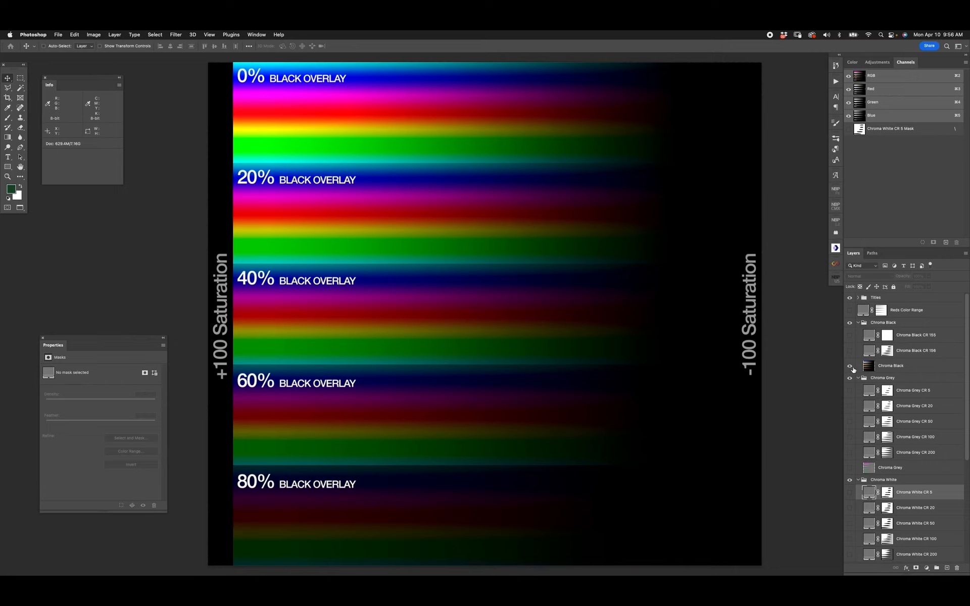
click(849, 365)
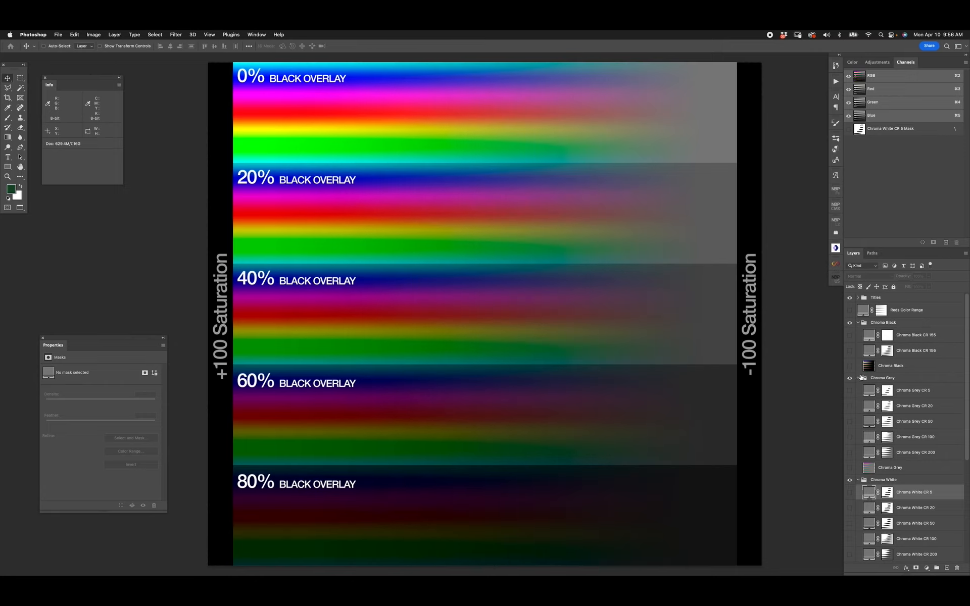
Show the two Chroma Black Color Range masks one at a time, then hide both
click(849, 335)
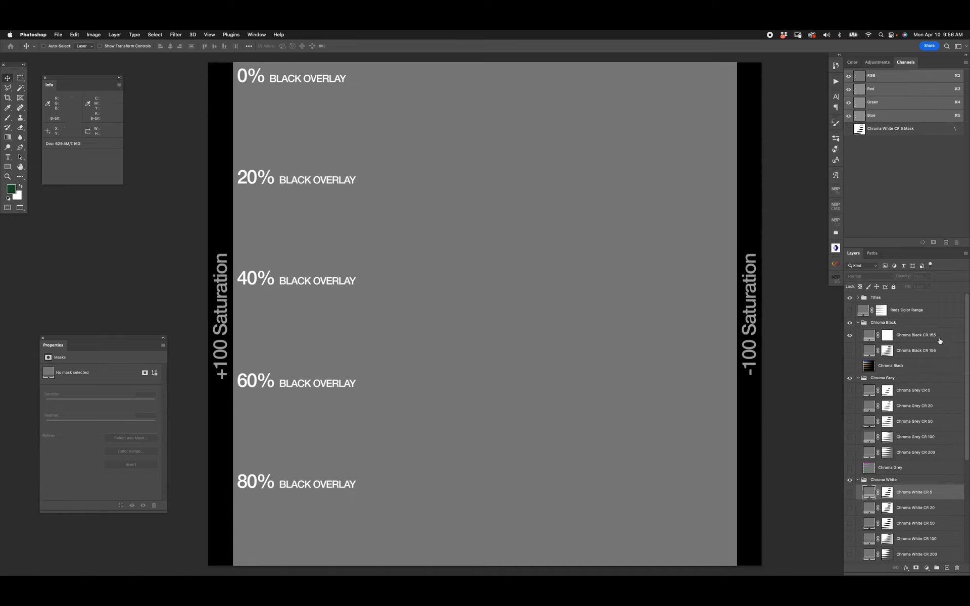
click(850, 336)
click(851, 351)
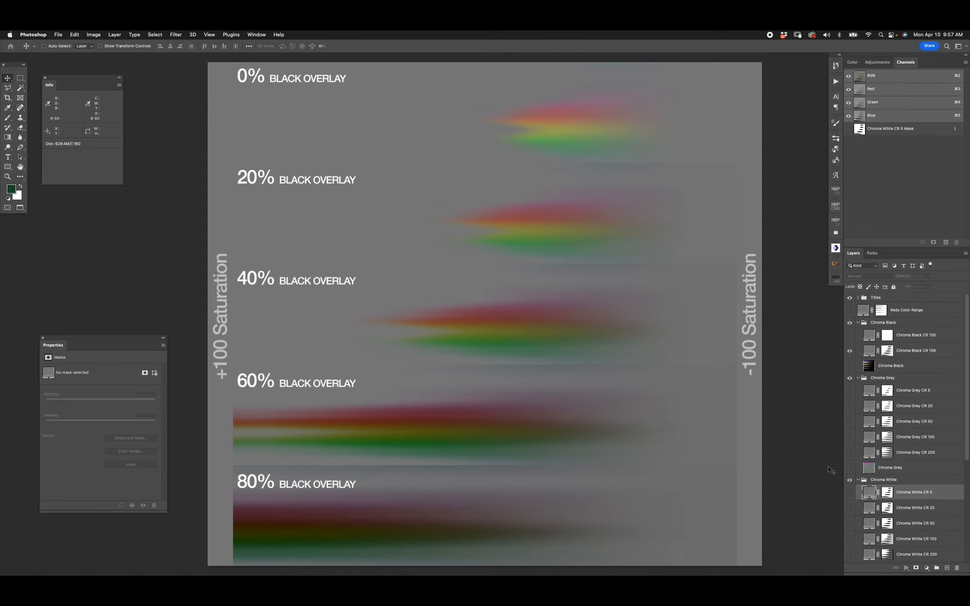
click(850, 351)
click(849, 336)
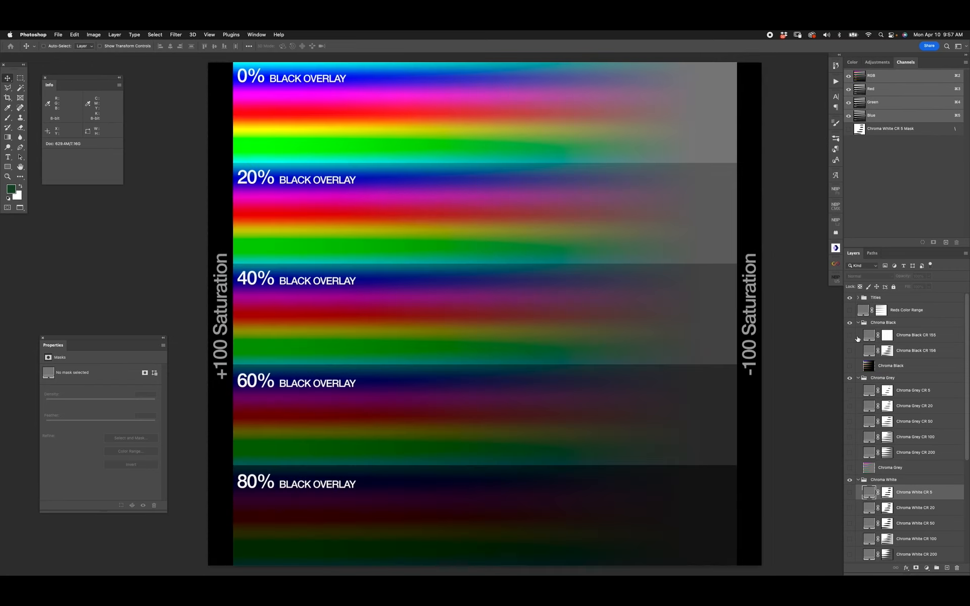
click(849, 334)
Hide the Chroma Black group, make more room for the layer list, and view the Reds Color Range mask briefly
click(849, 323)
drag(899, 247, 898, 161)
click(849, 234)
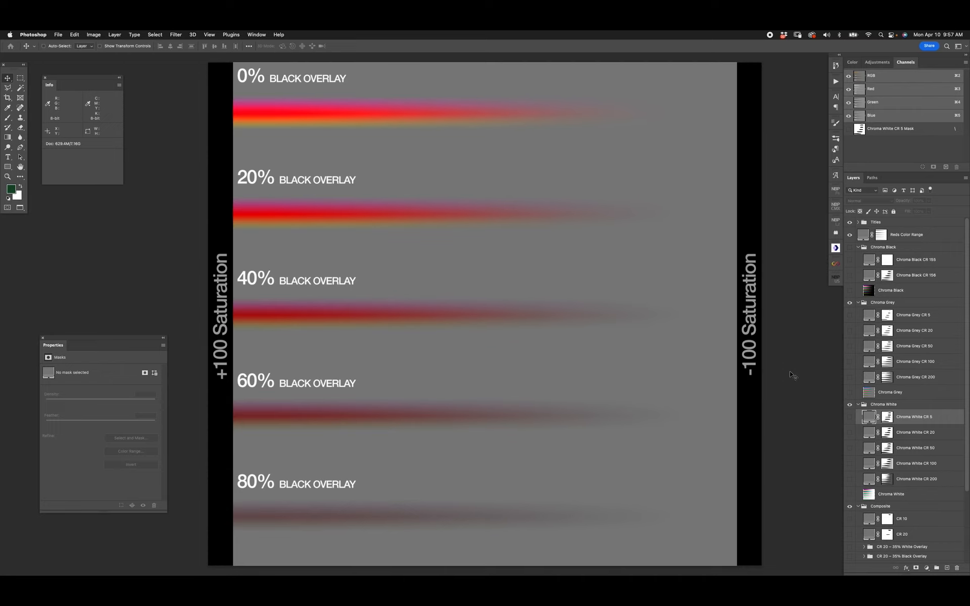
click(849, 234)
Preview a Color Range selection set to Reds on the Composite Base layer, and close it without applying
scroll(966, 244, down, 5)
click(887, 540)
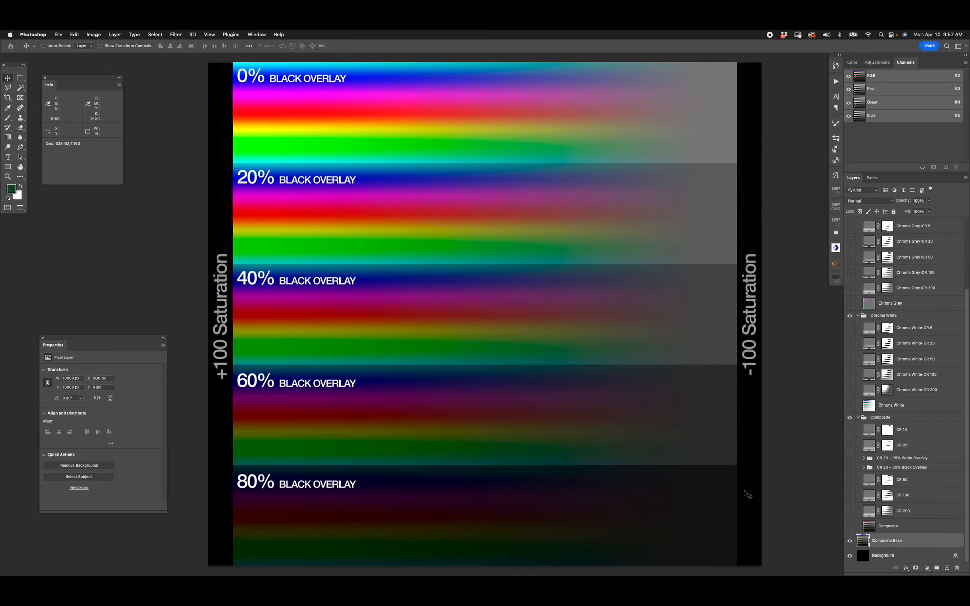
click(155, 35)
click(167, 108)
click(701, 362)
click(712, 282)
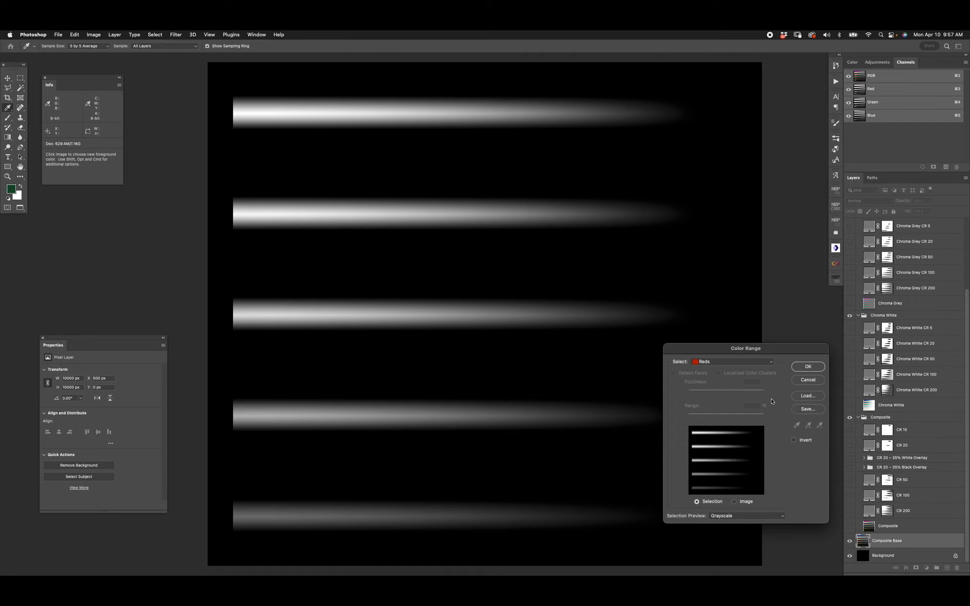
click(800, 380)
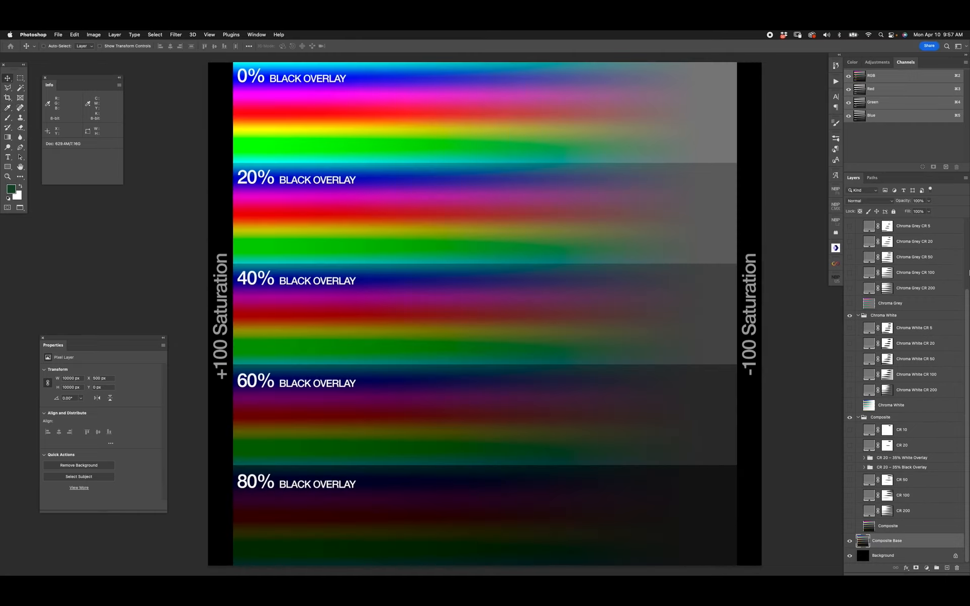
View the Reds Color Range mask once more, hide it, and collapse the Chroma Black group
scroll(910, 234, up, 3)
click(849, 235)
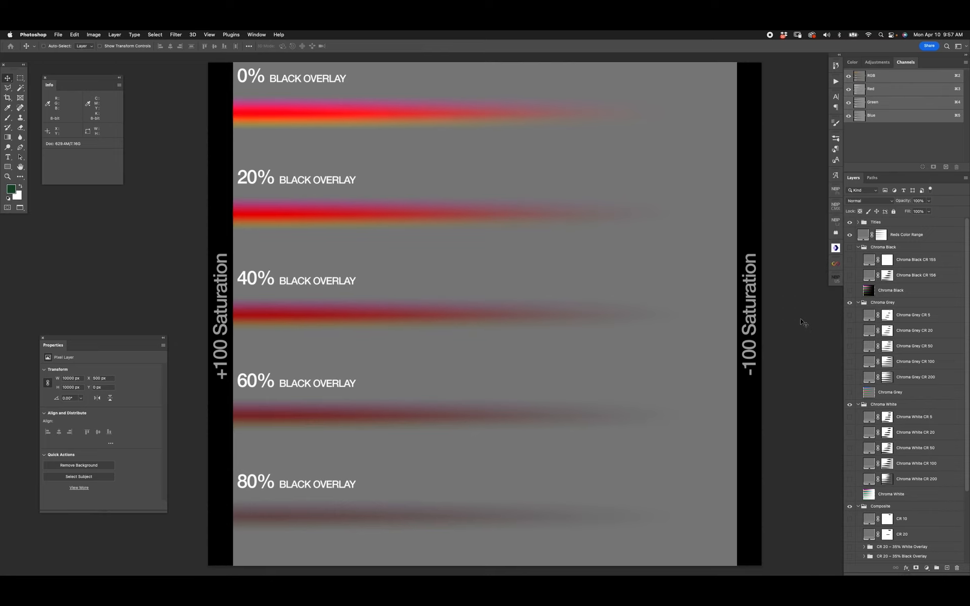
click(849, 235)
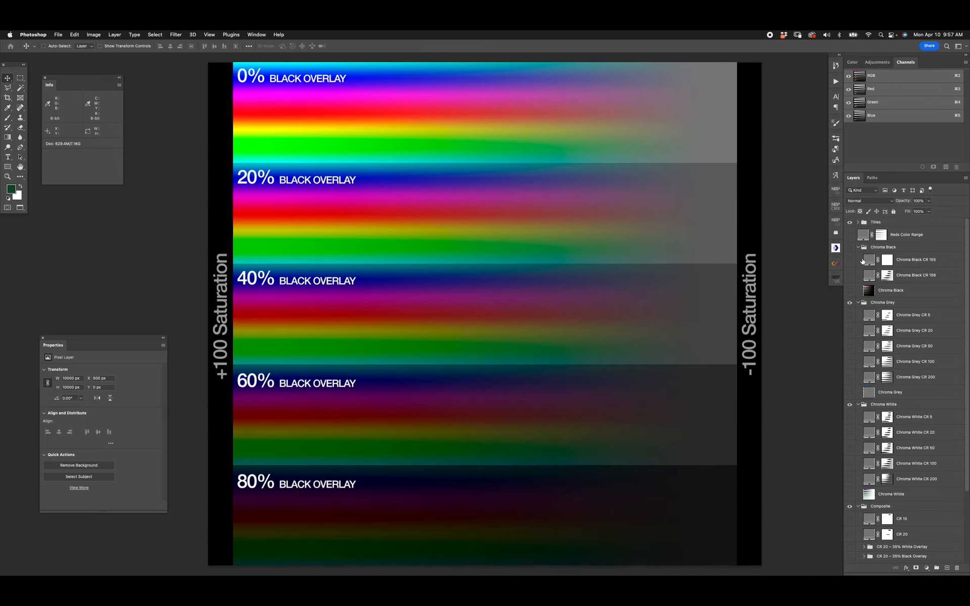
click(857, 247)
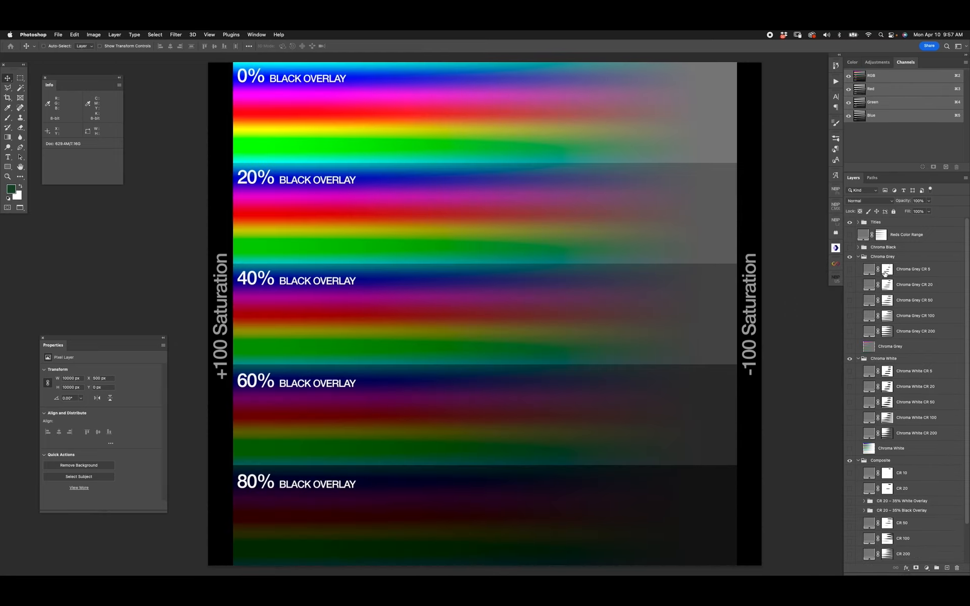
Show the Composite group's CR 10 and CR 20 masks one at a time, then hide them
scroll(884, 460, down, 3)
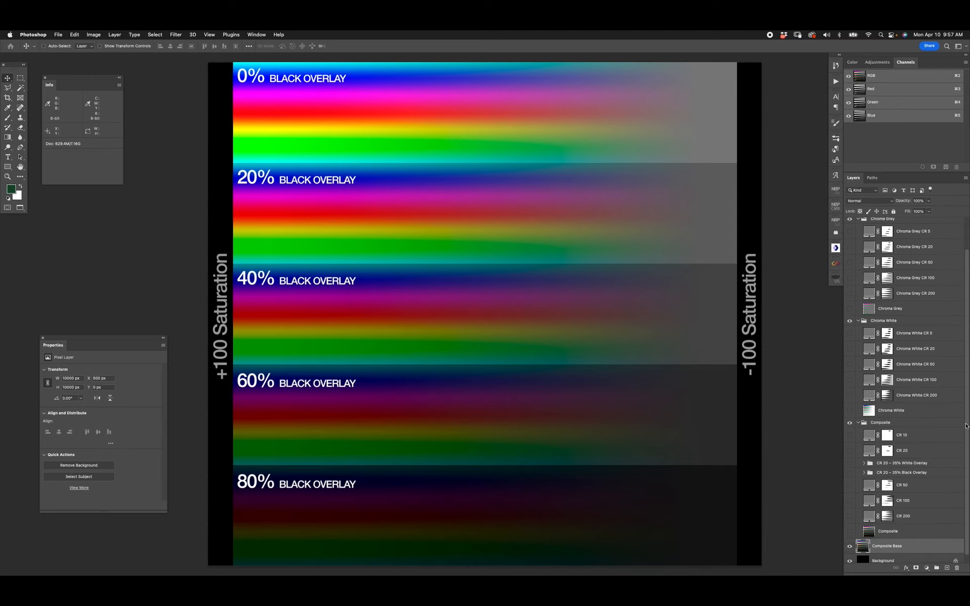
click(849, 435)
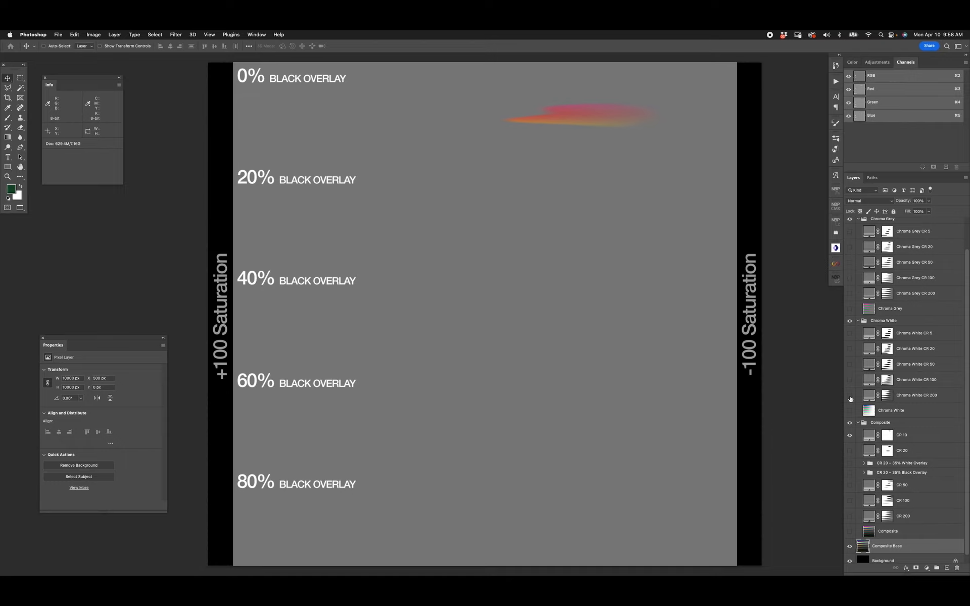
click(850, 435)
click(850, 451)
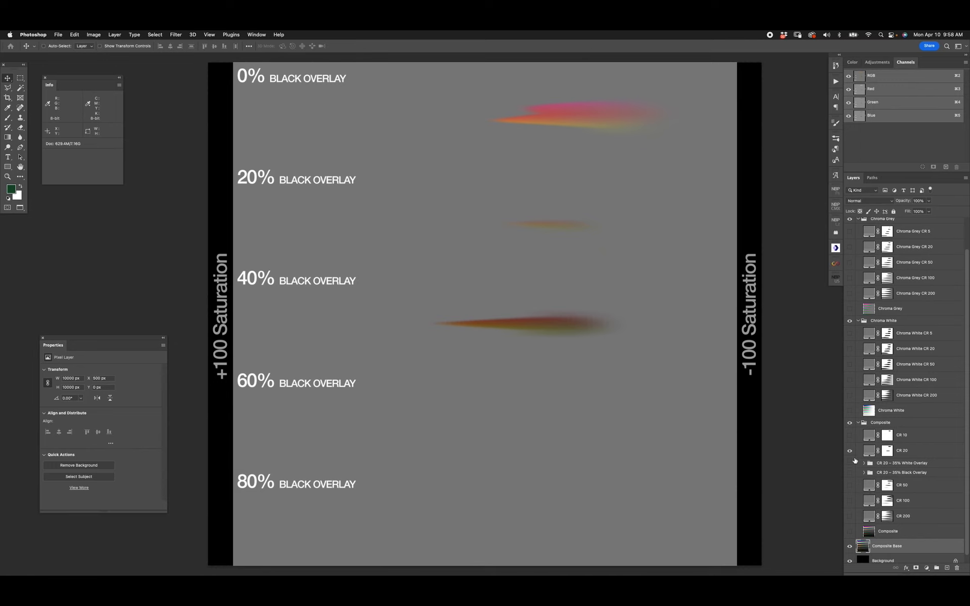
click(850, 450)
Show and expand the CR 20 – 35% White Overlay group, hide it, and show and expand the 35% Black Overlay group
click(850, 463)
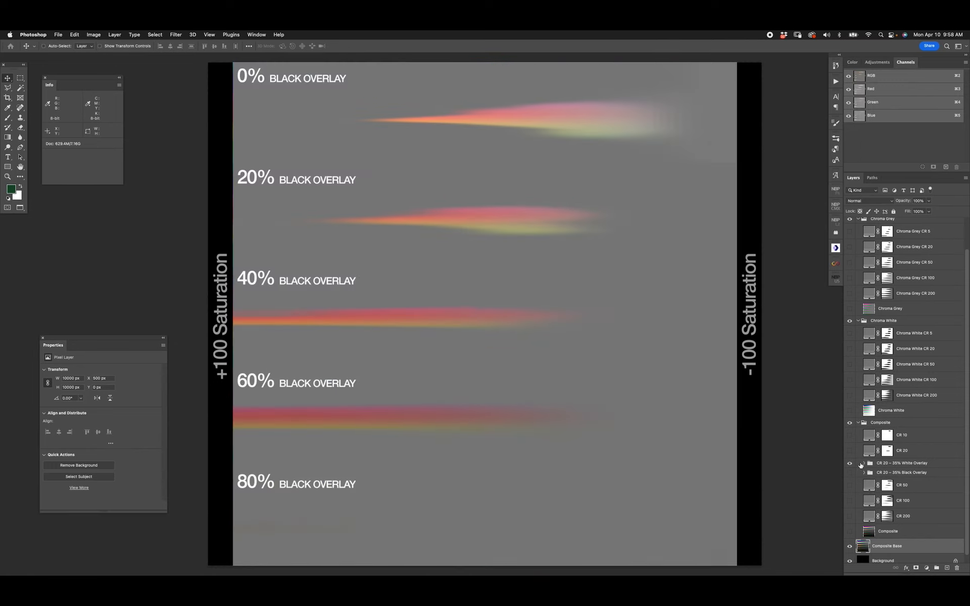
click(864, 463)
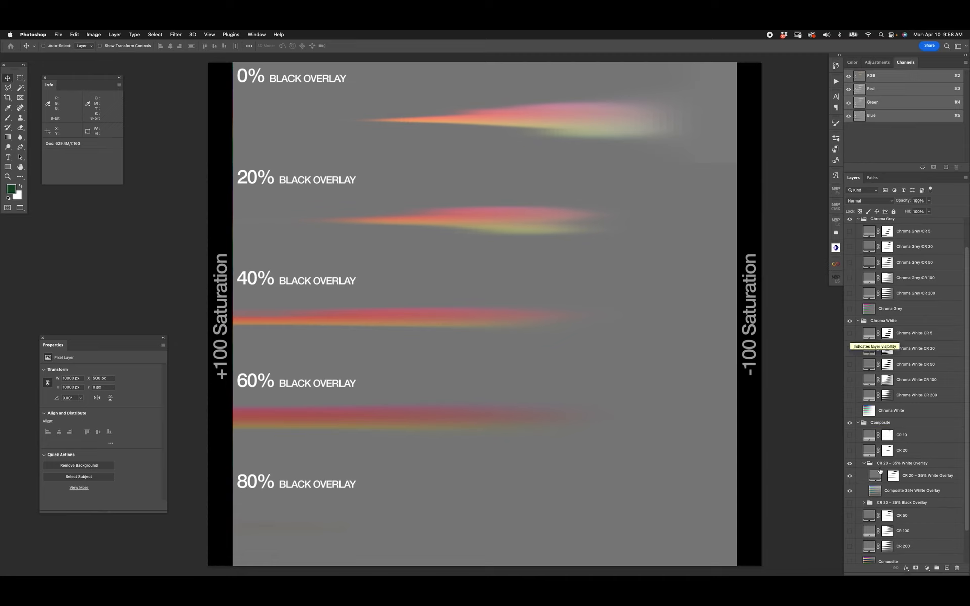
click(849, 464)
click(849, 503)
click(863, 503)
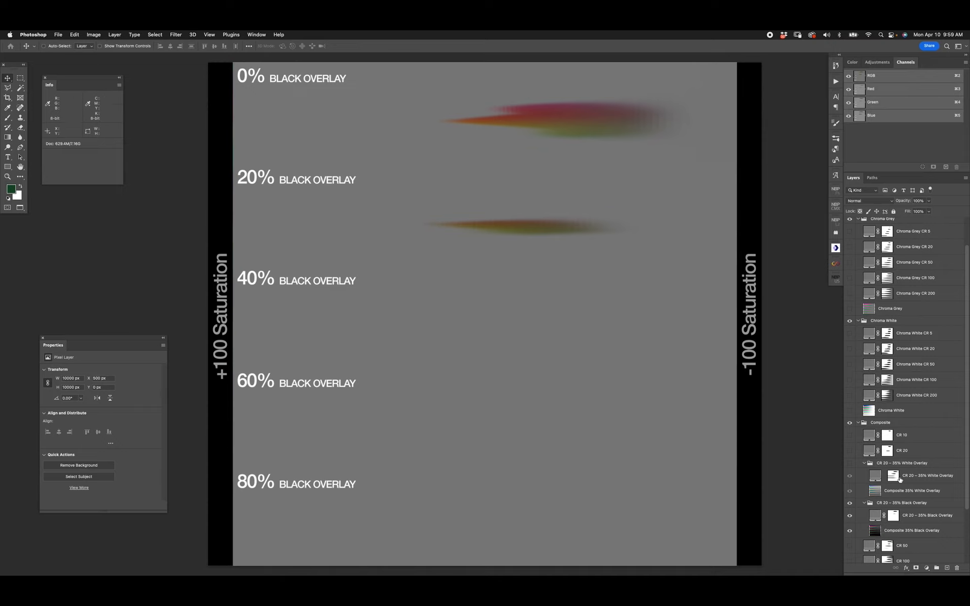
With the Composite group hidden, compare the Chroma White CR 5 and CR 20 masks, then turn the Composite group back on
click(851, 425)
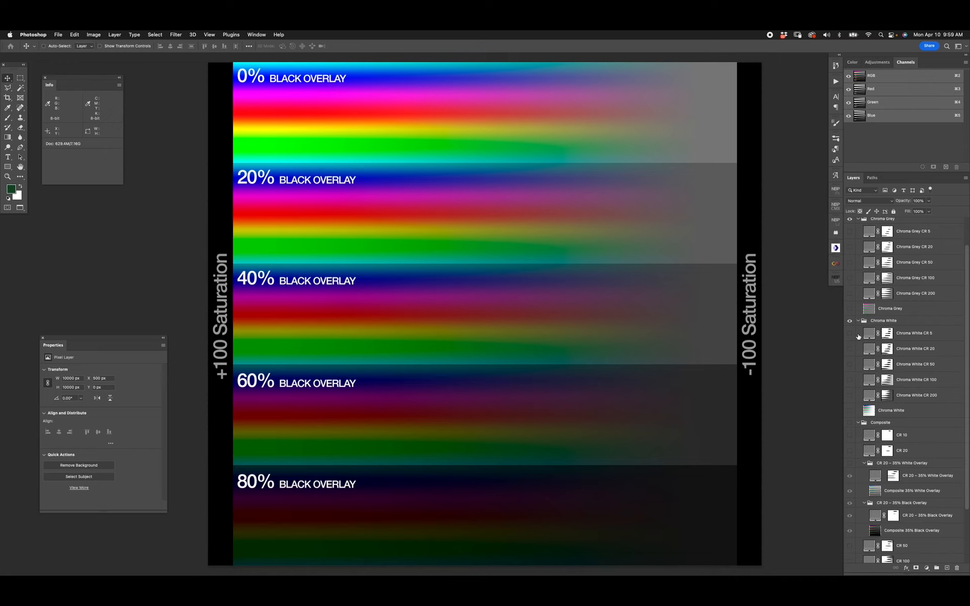
click(852, 340)
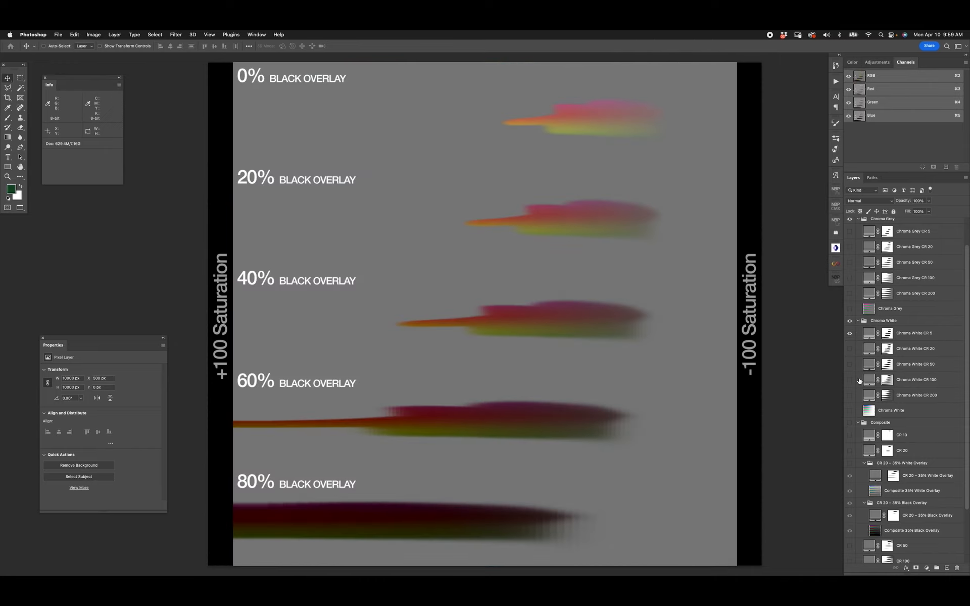
click(849, 348)
click(849, 333)
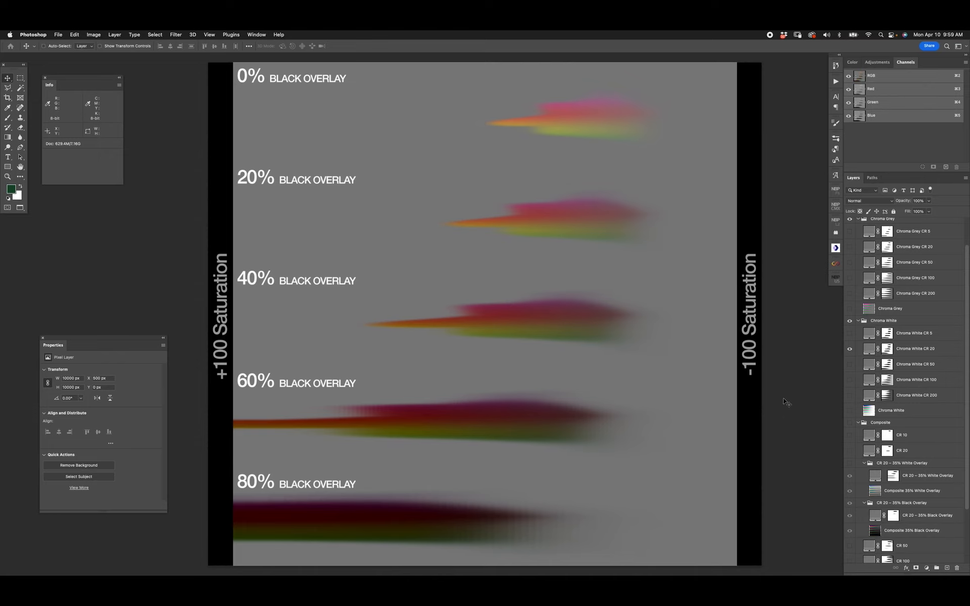
click(849, 349)
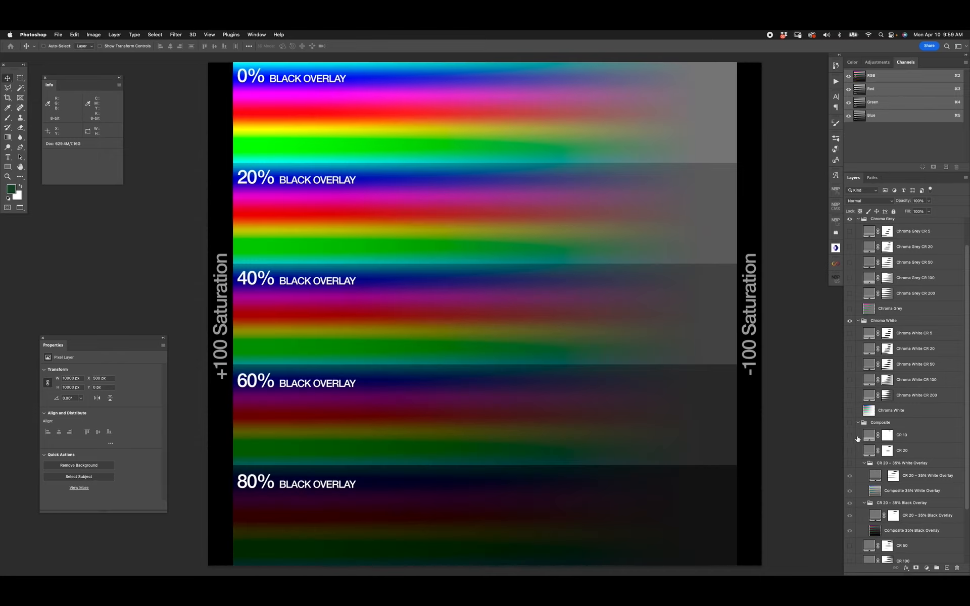
click(849, 422)
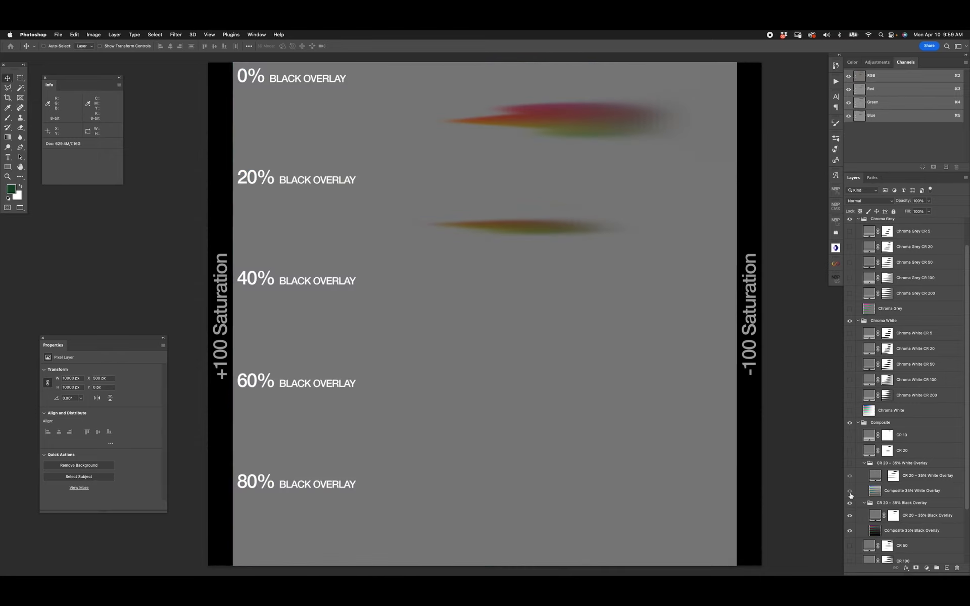
Collapse the 35% White Overlay and 35% Black Overlay groups, and hide the Black Overlay group
click(863, 463)
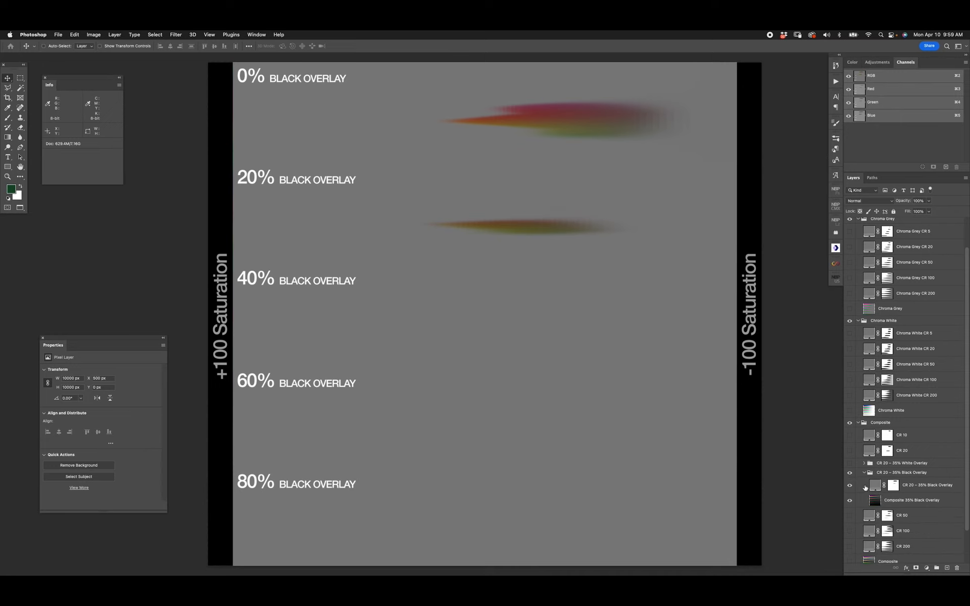
click(864, 472)
click(849, 472)
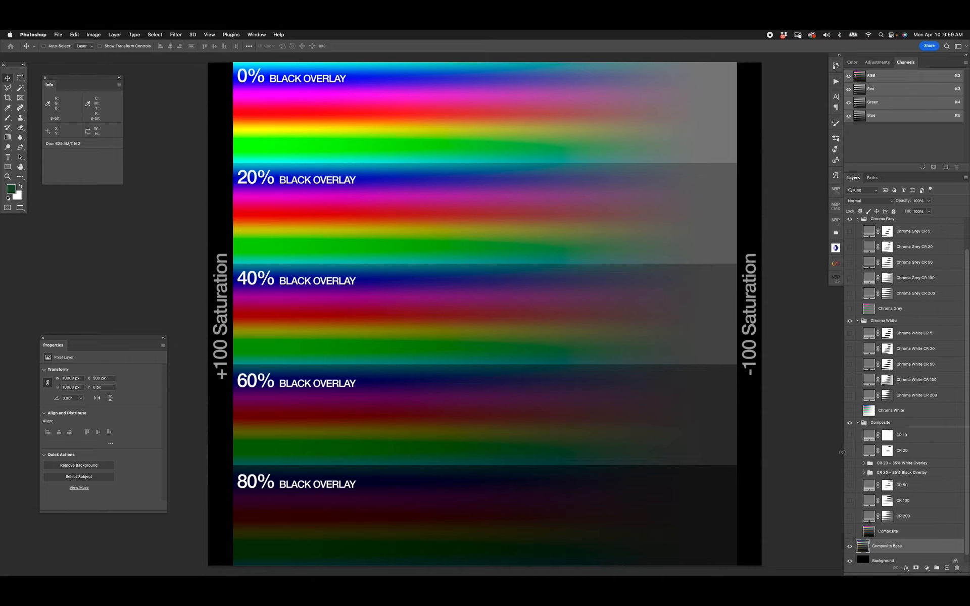
Show the Composite group's CR 50 mask and examine how it isolates the color bands in the chart
click(849, 485)
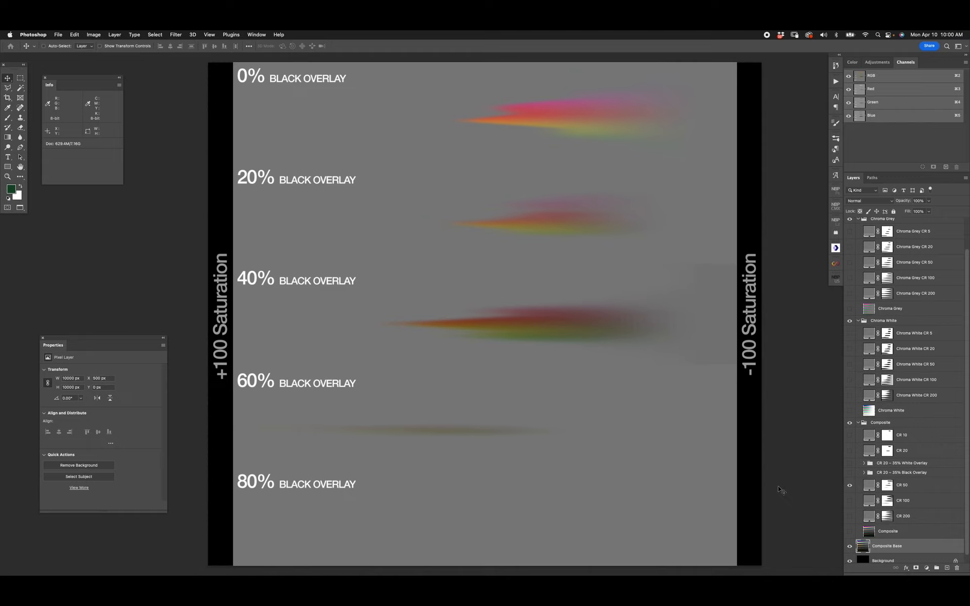
click(9, 178)
drag(486, 313, 528, 266)
drag(478, 394, 523, 250)
mouse_move(525, 91)
mouse_down()
mouse_move(487, 353)
mouse_move(381, 288)
mouse_up()
mouse_move(641, 320)
mouse_down()
mouse_move(406, 309)
mouse_move(547, 394)
mouse_move(520, 283)
mouse_move(521, 384)
mouse_move(639, 348)
mouse_move(762, 419)
mouse_up()
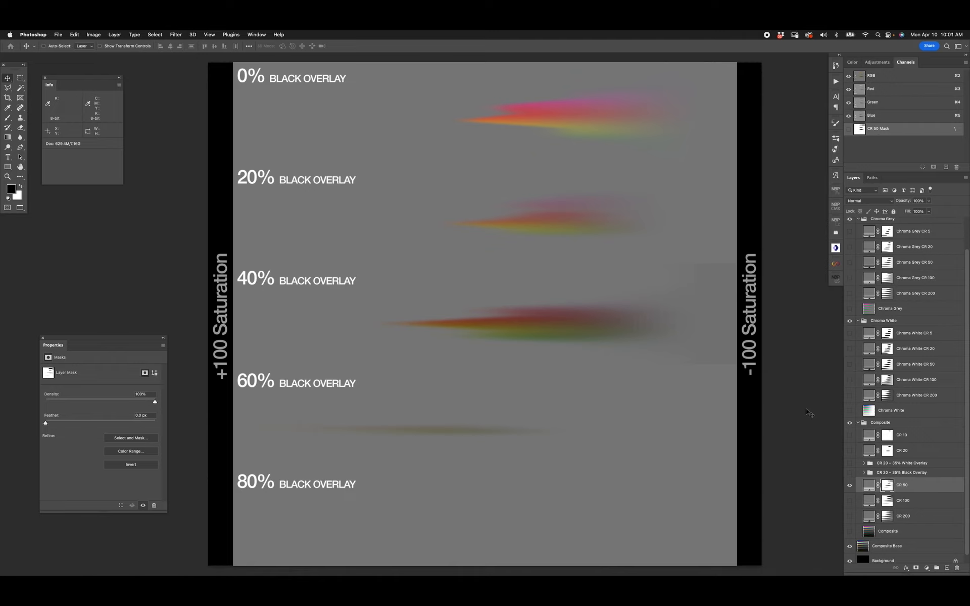
Replace the CR 50 mask with the Composite group's CR 100 and CR 200 masks, one at a time, then hide them
click(849, 484)
click(849, 501)
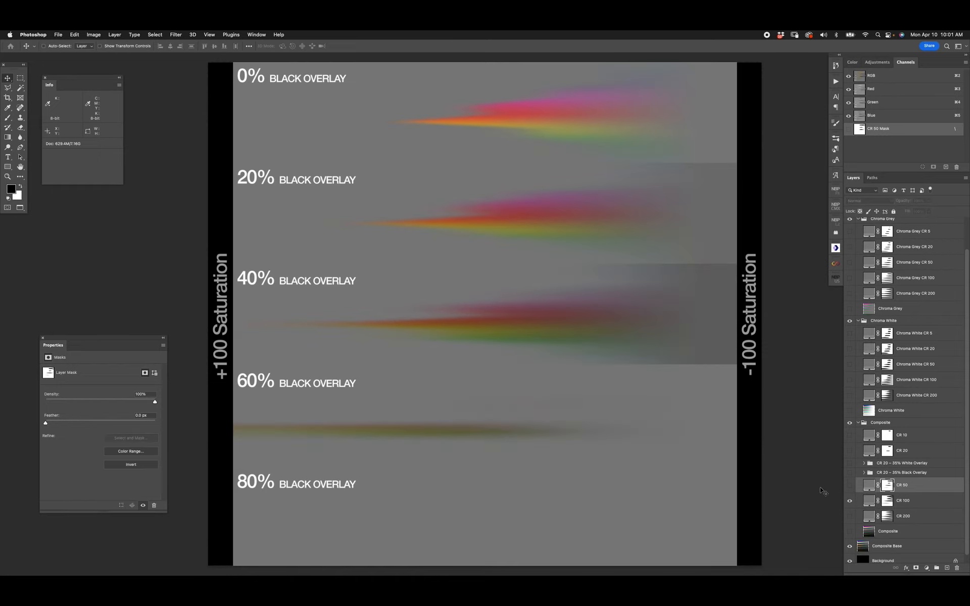
click(849, 501)
click(849, 516)
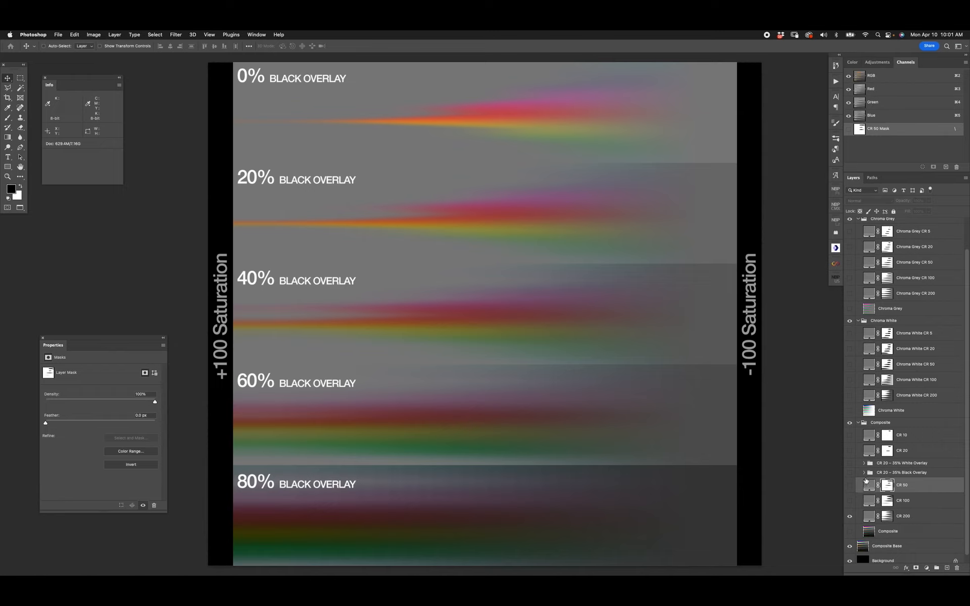
click(850, 517)
Compare the Composite CR 20 mask with the Chroma White CR 20 mask by showing one at a time
click(849, 451)
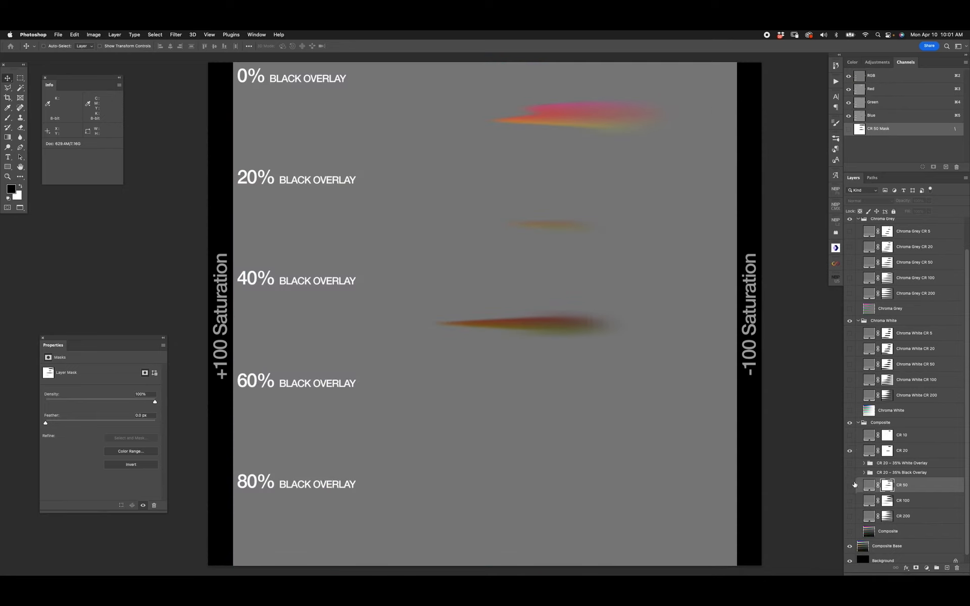
click(849, 450)
click(849, 348)
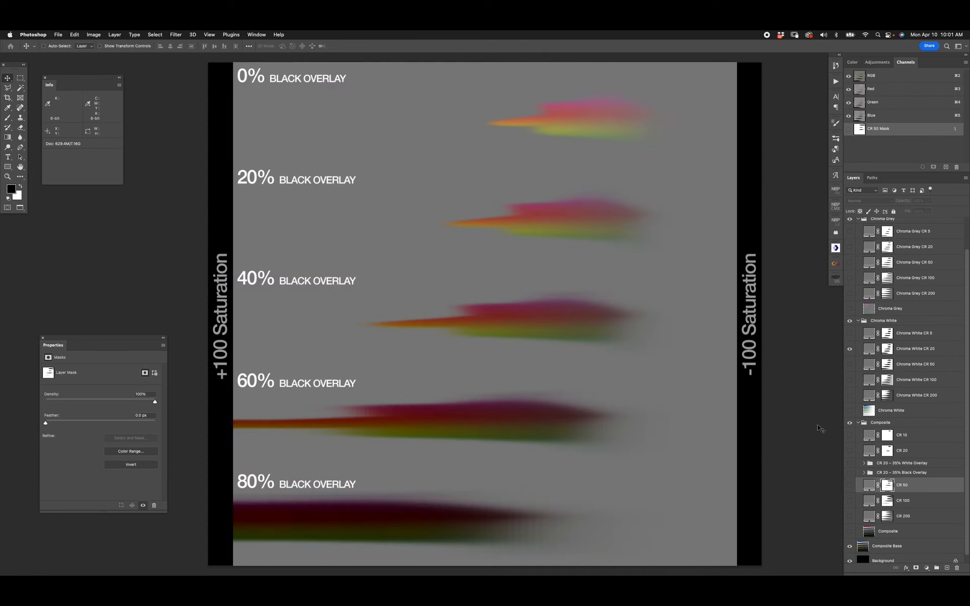